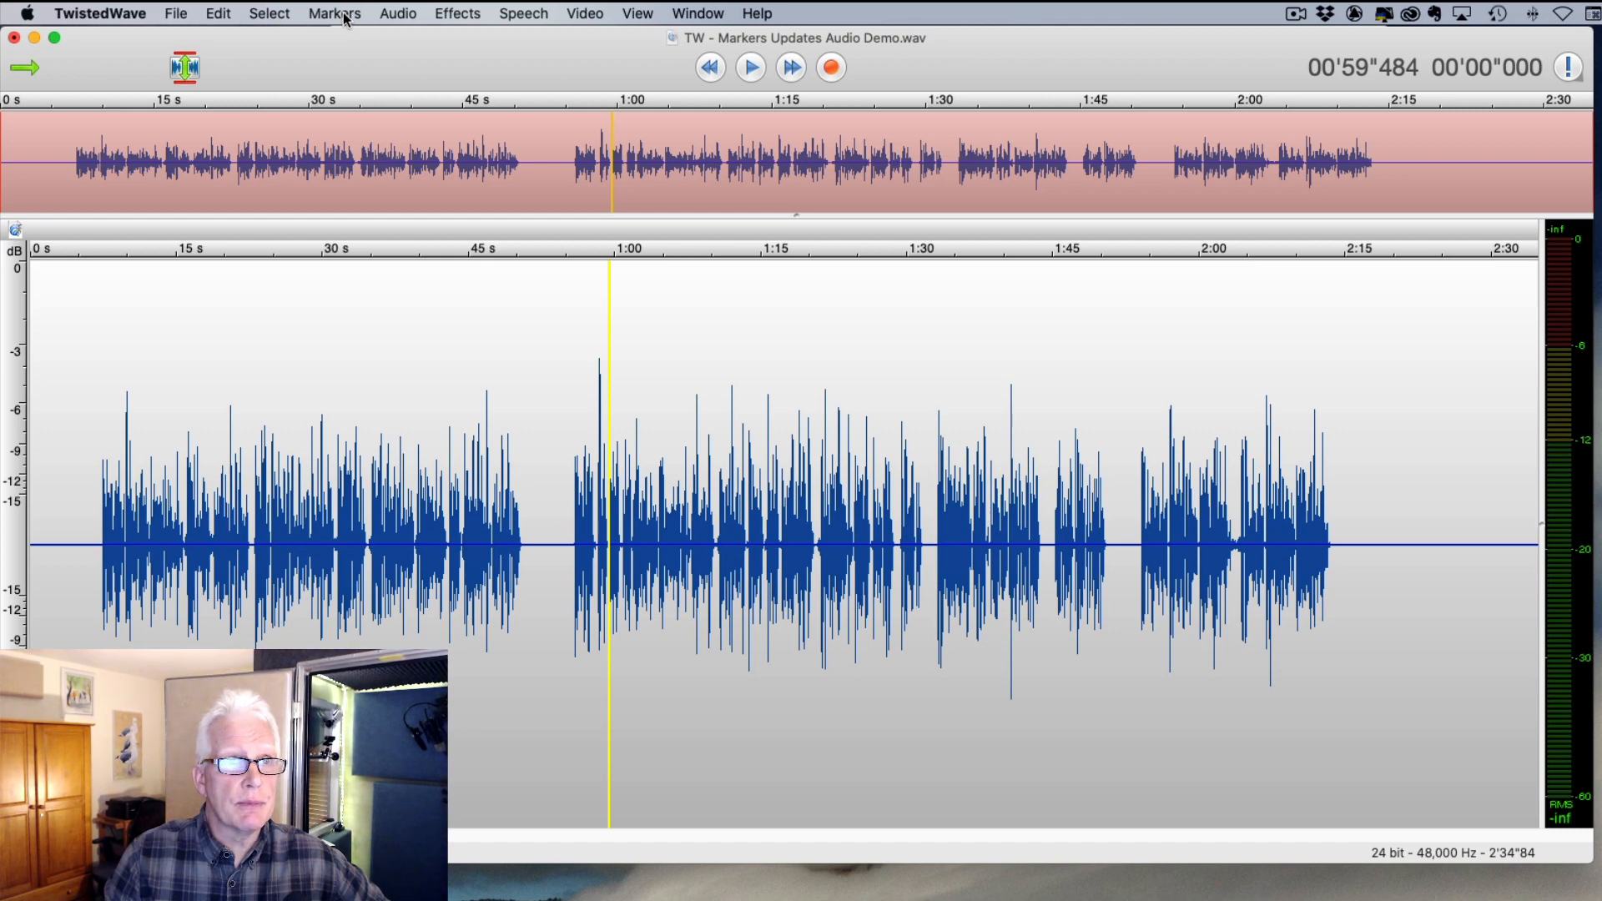
# - Add a marker on the ruler and drag it to the start of the speech, about 0:07
pyautogui.click(338, 15)
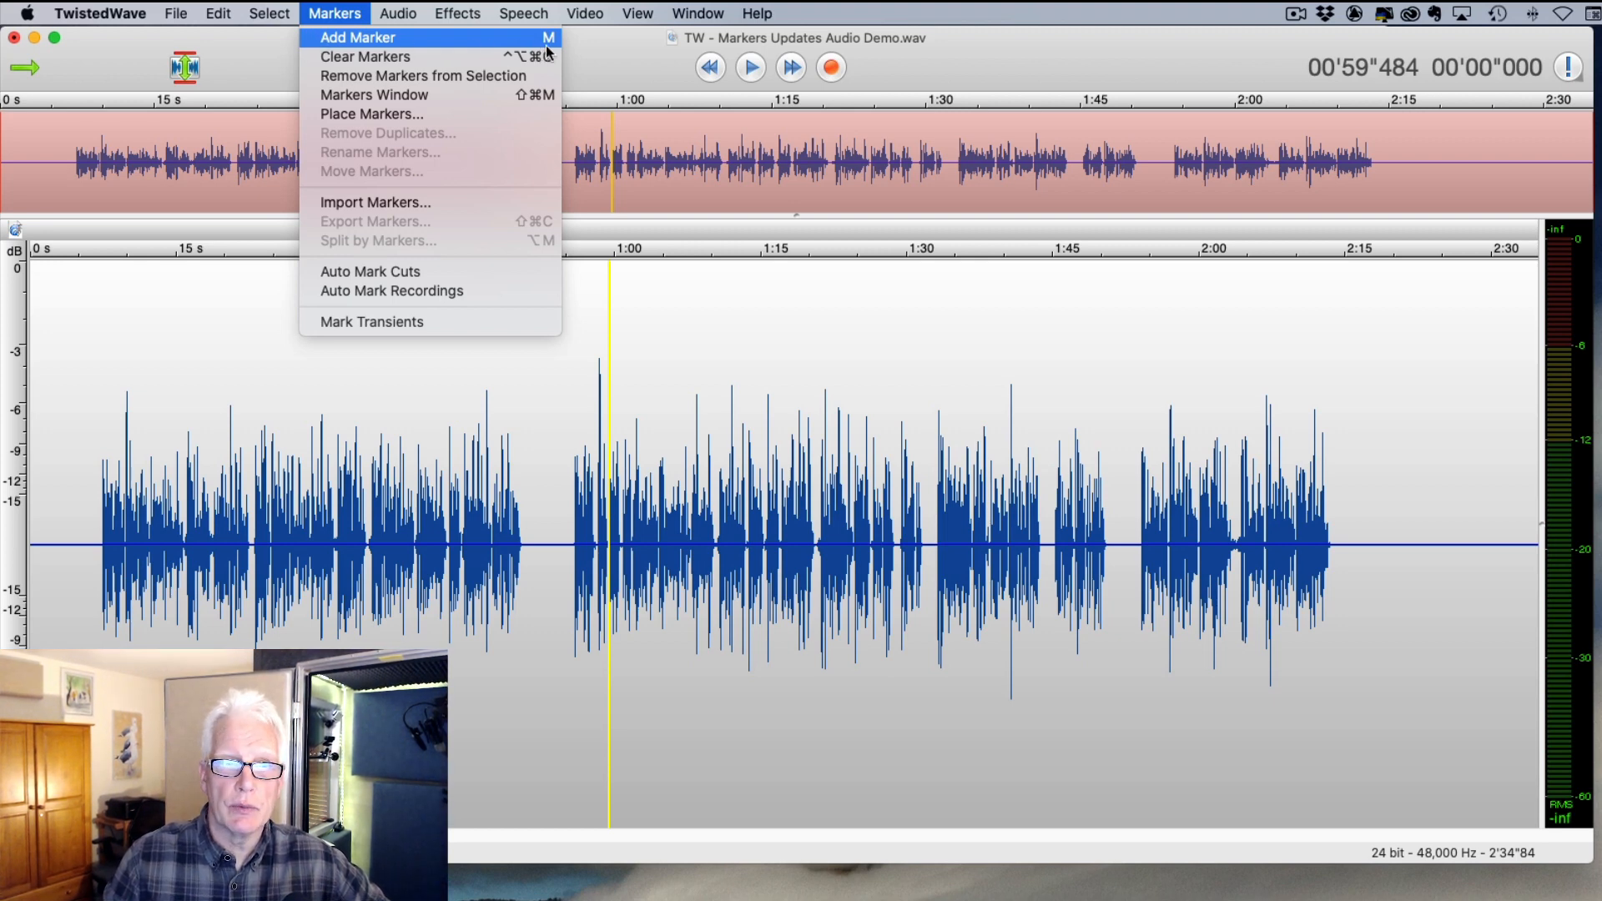
pyautogui.click(676, 295)
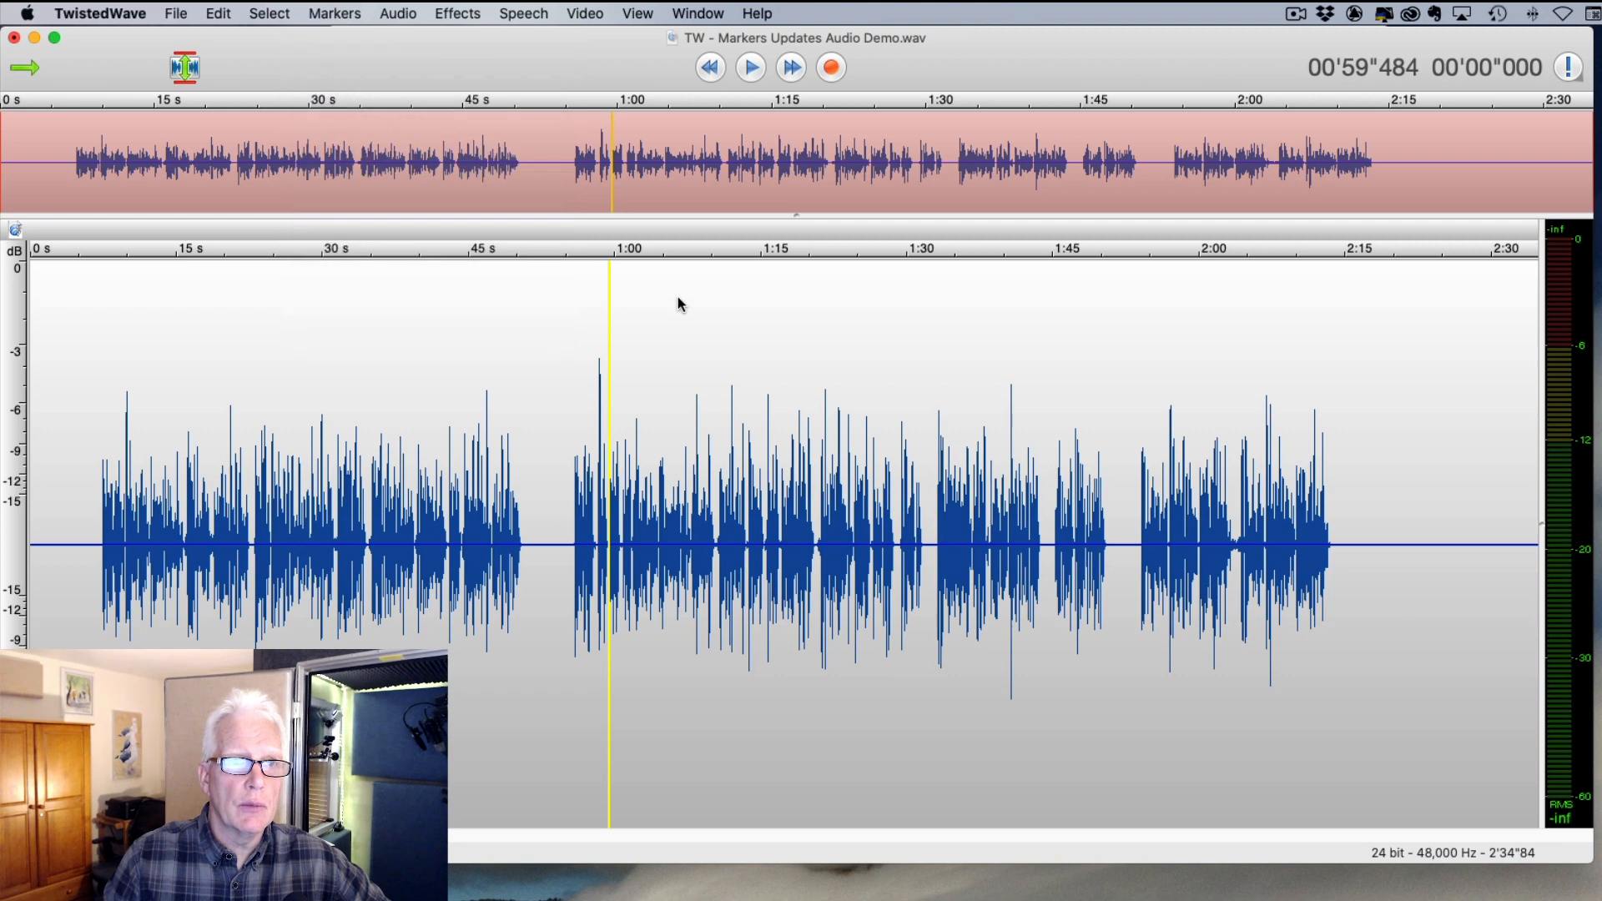
pyautogui.doubleClick(561, 237)
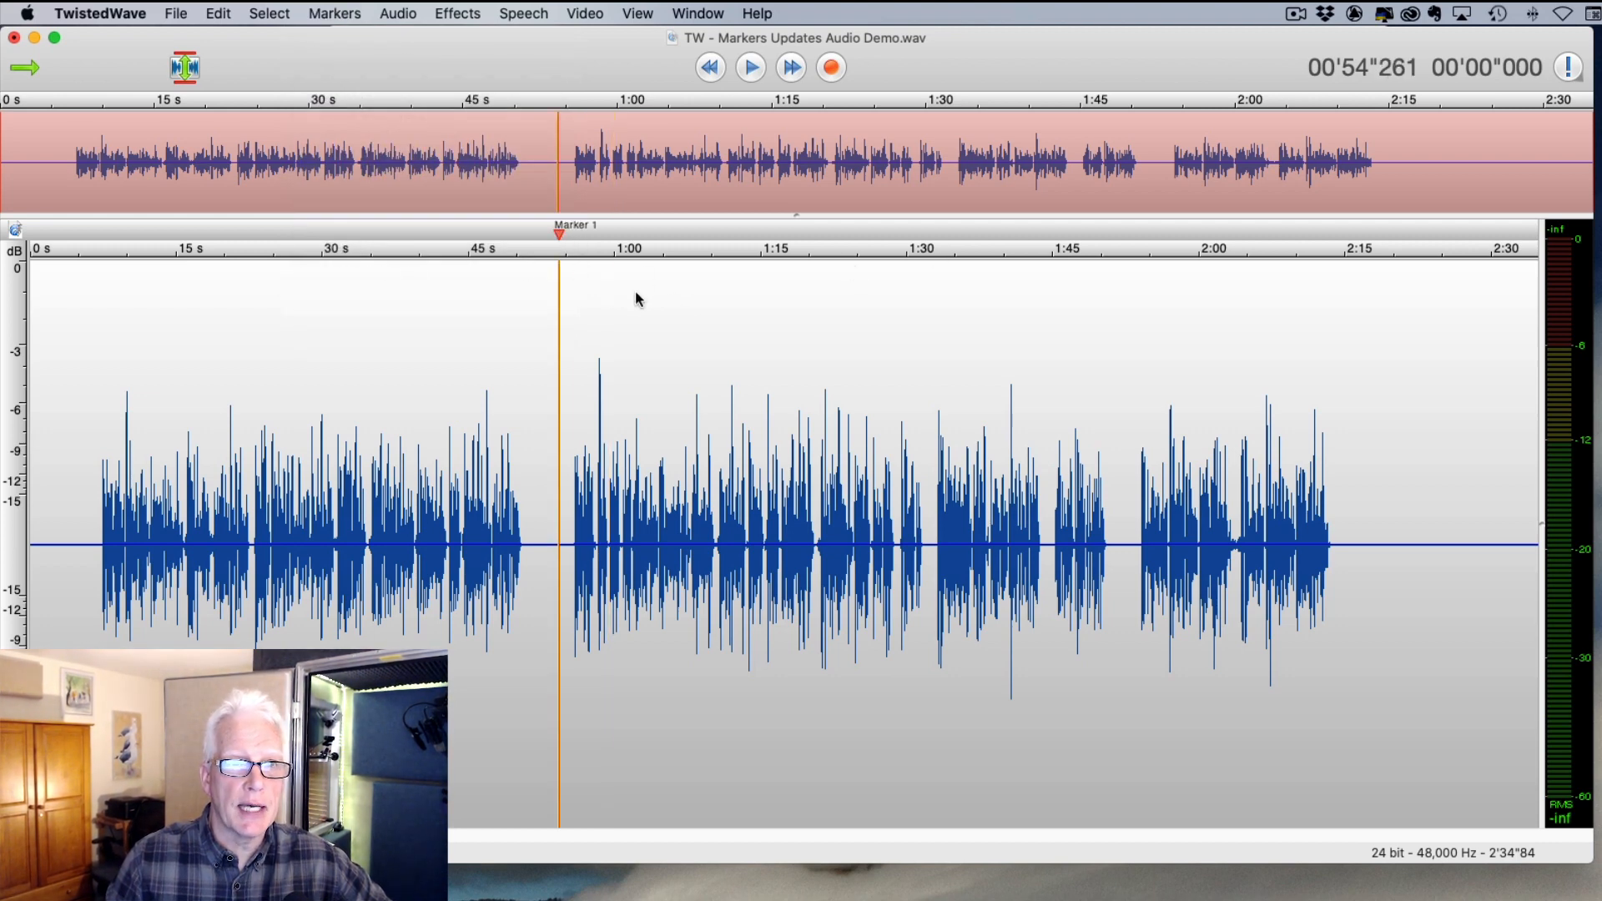
pyautogui.moveTo(561, 236)
pyautogui.mouseDown()
pyautogui.moveTo(702, 239)
pyautogui.moveTo(99, 240)
pyautogui.mouseUp()
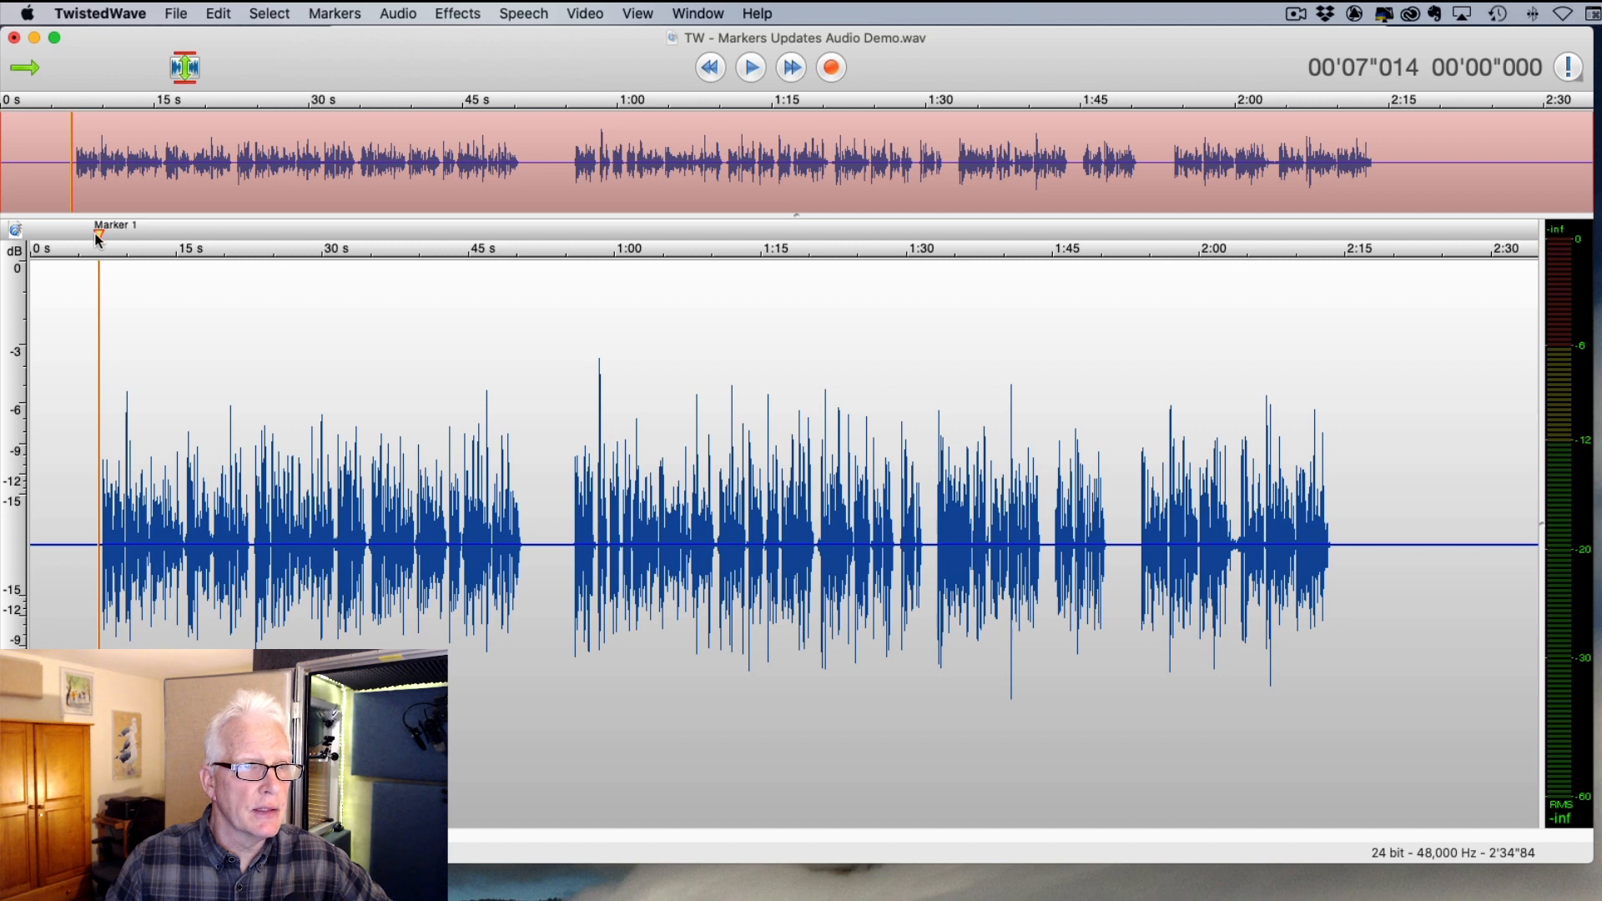
# - Rename Marker 1 to 'Beginning'
pyautogui.doubleClick(99, 238)
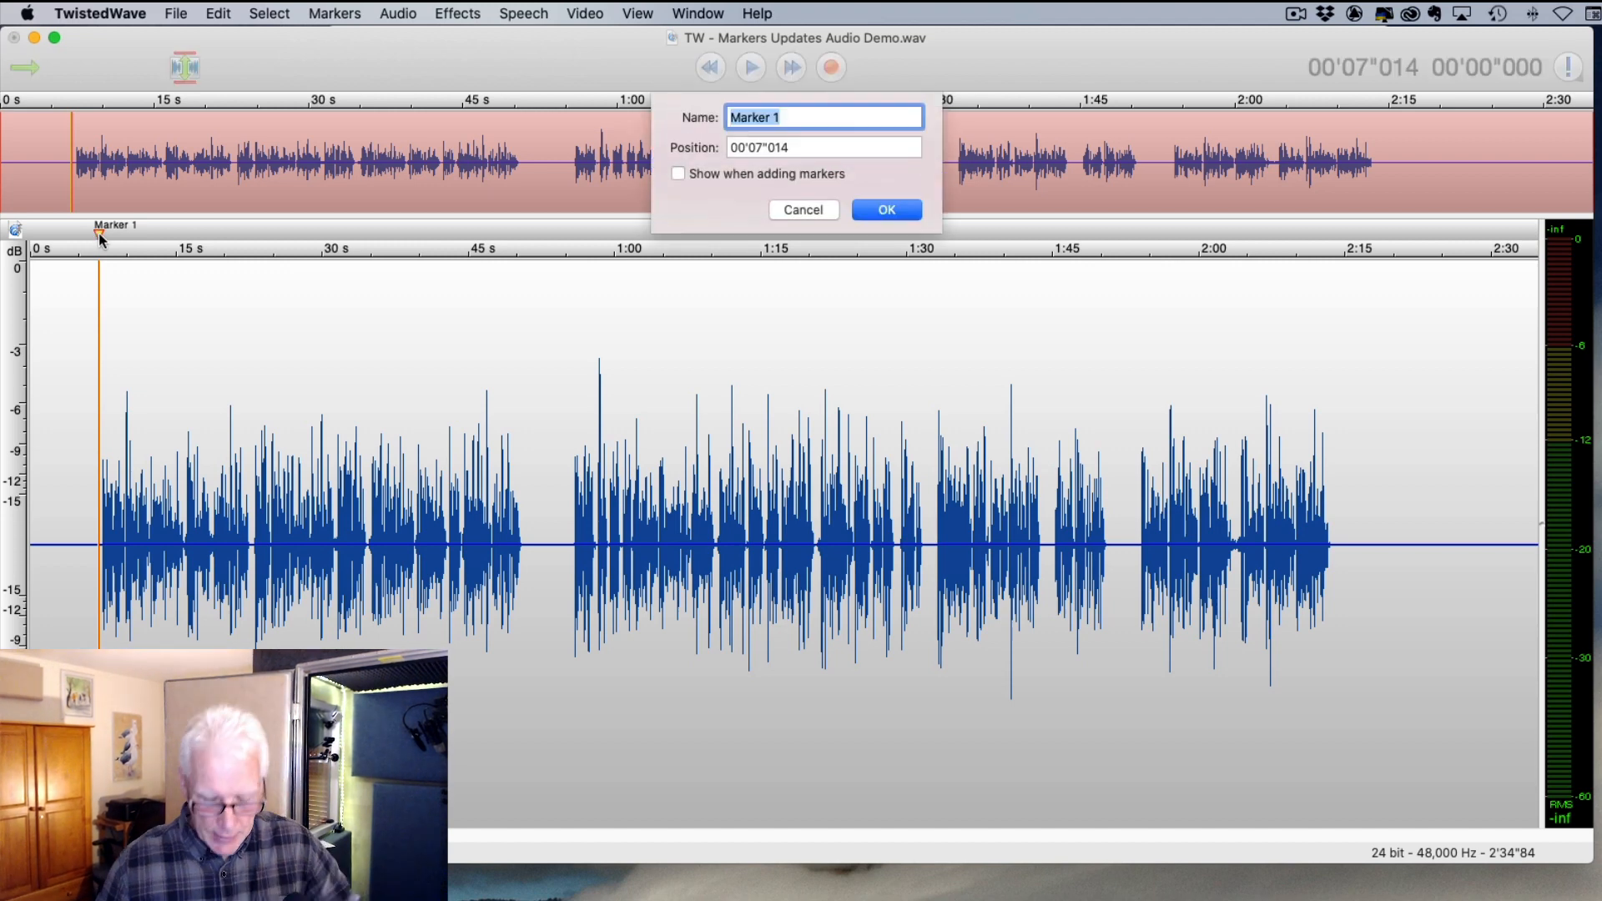
pyautogui.write('Begibnning')
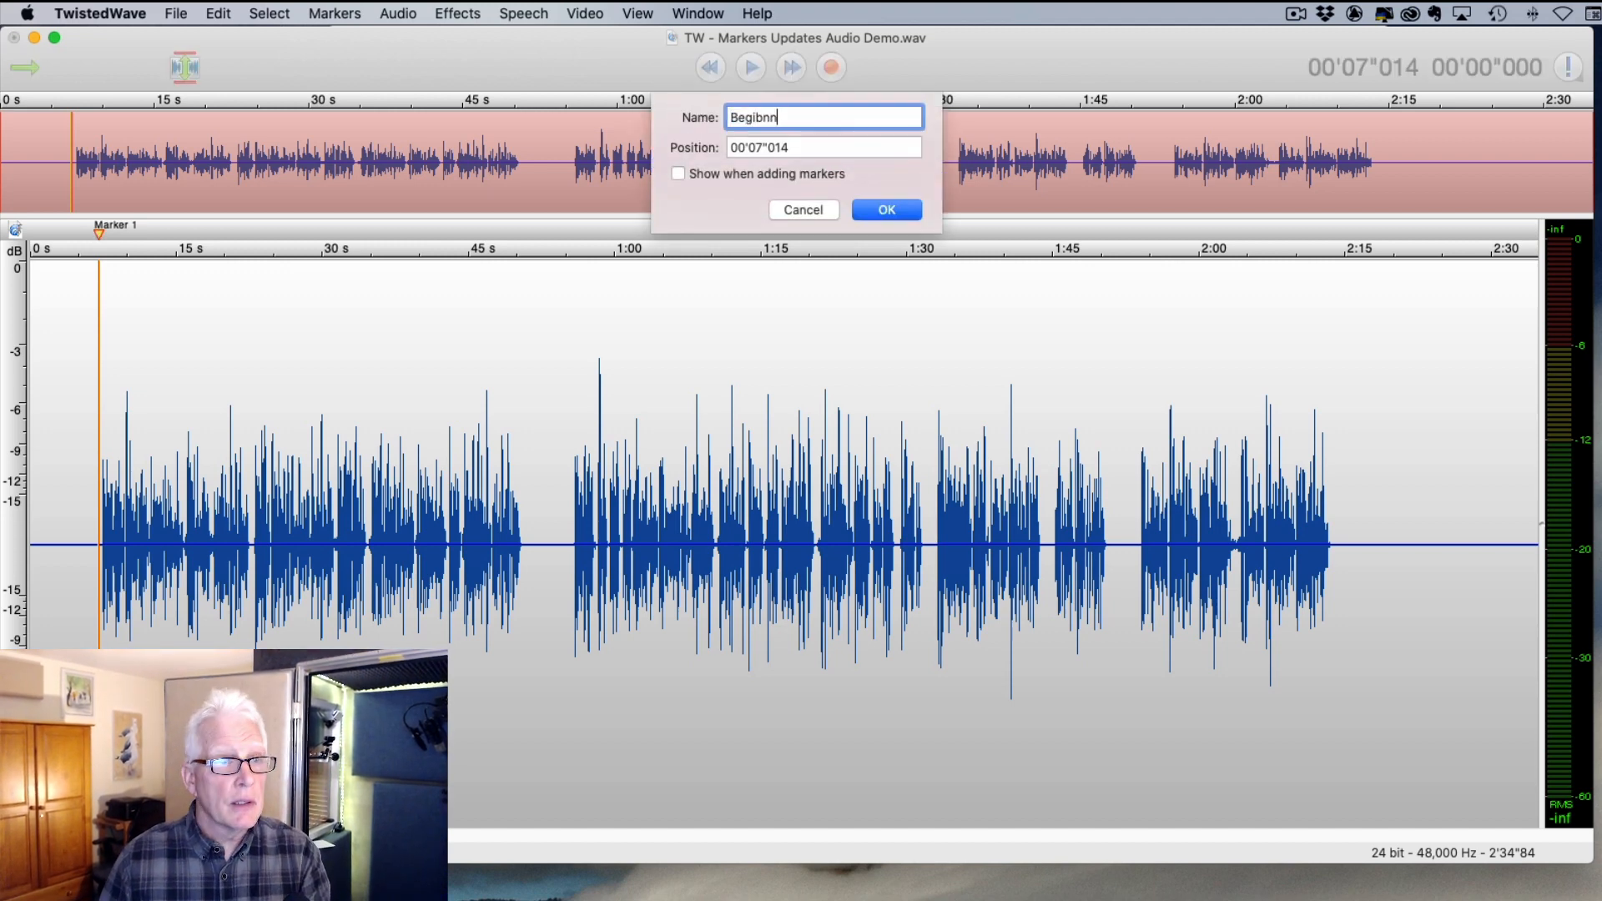
pyautogui.press('BackSpace')
pyautogui.press('BackSpace')
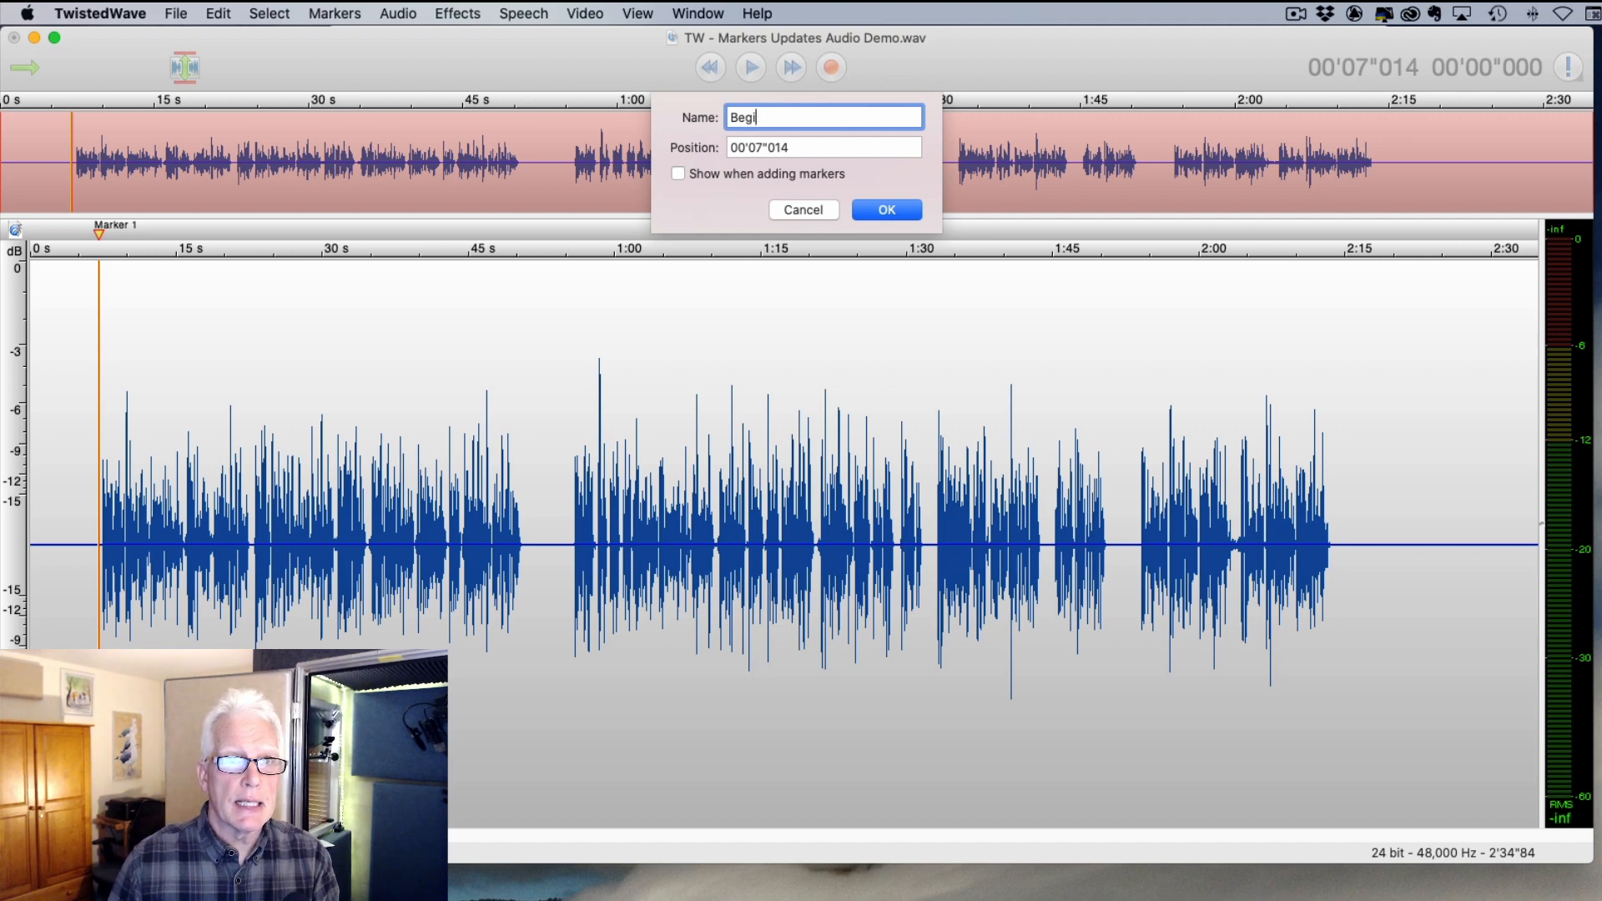
pyautogui.write('nning')
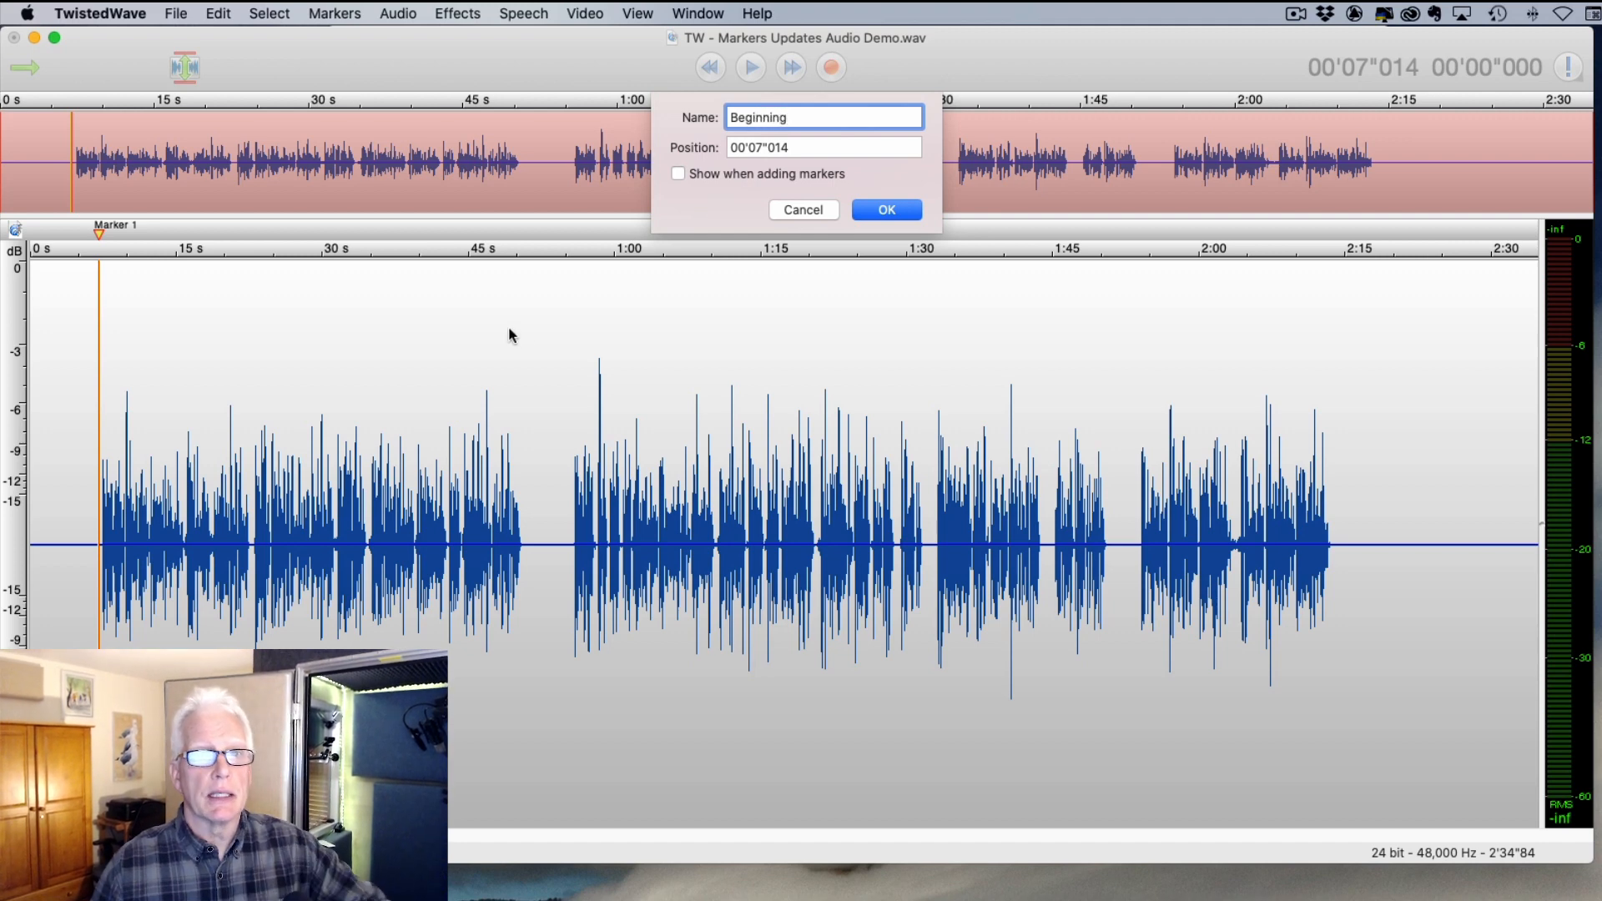
pyautogui.click(906, 211)
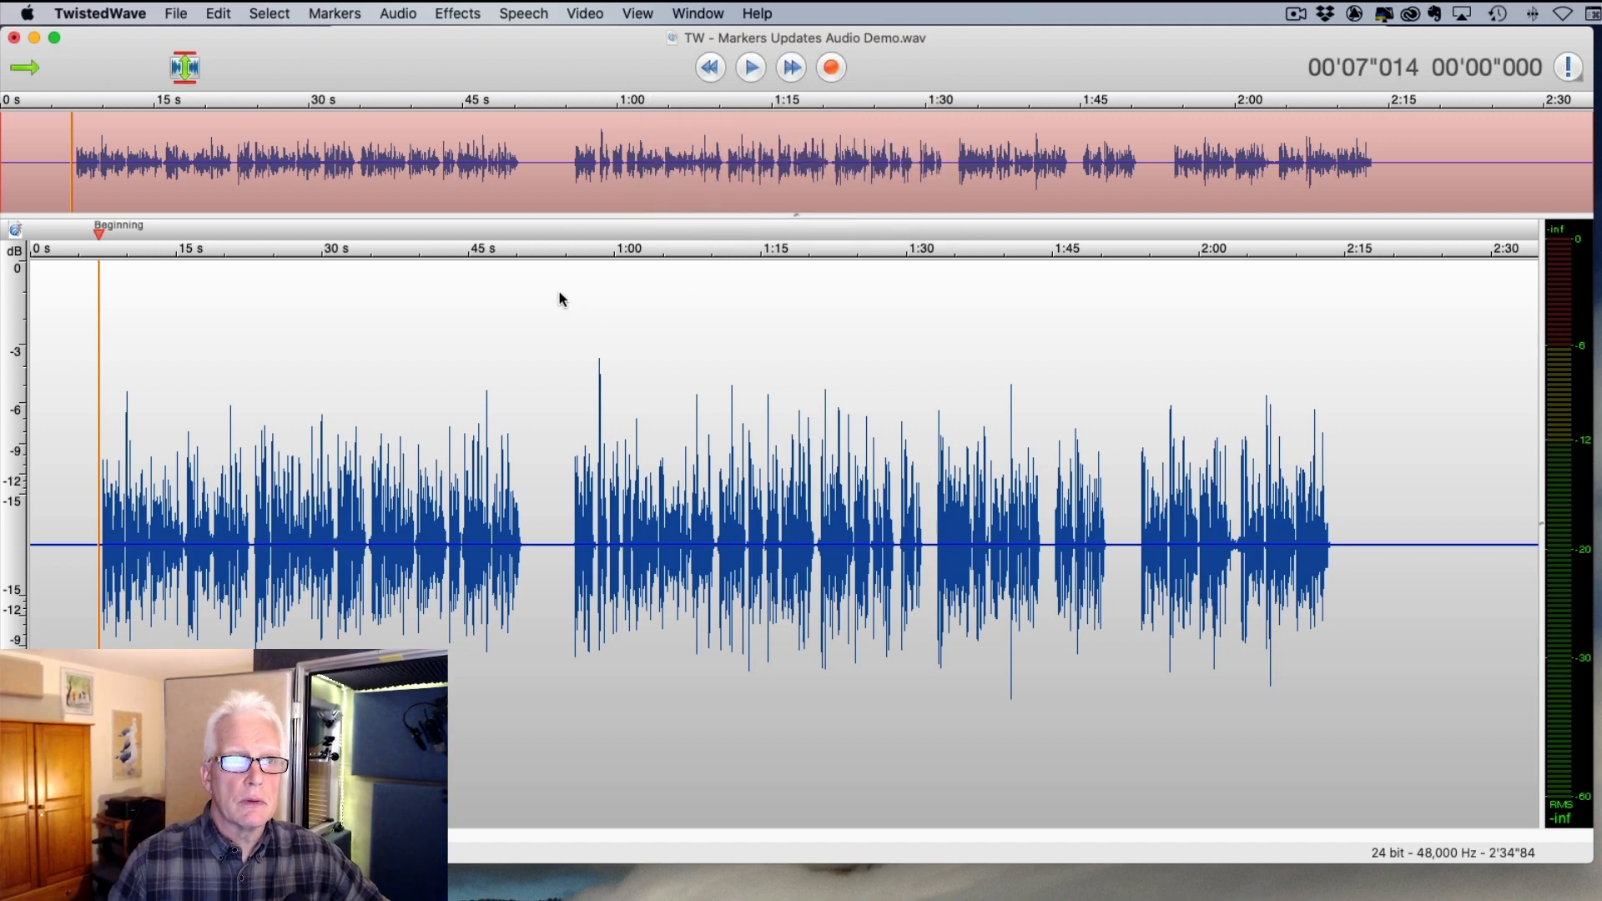
# - Add markers at about 0:55, 1:32 and 1:53 with Cmd+M
pyautogui.click(571, 462)
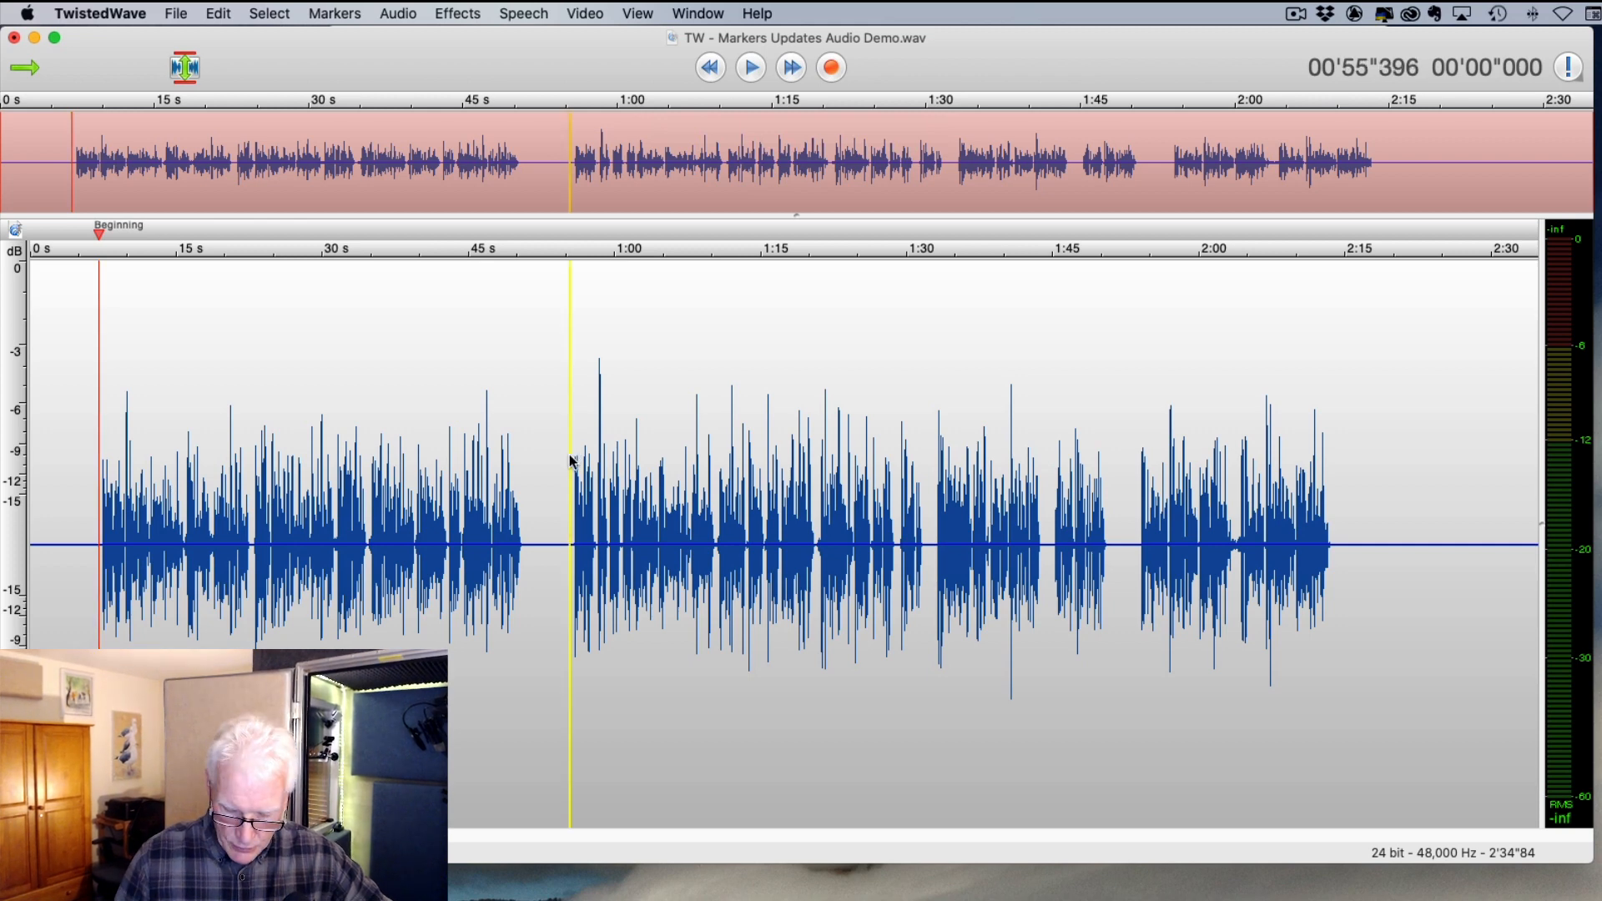
pyautogui.press('super+m')
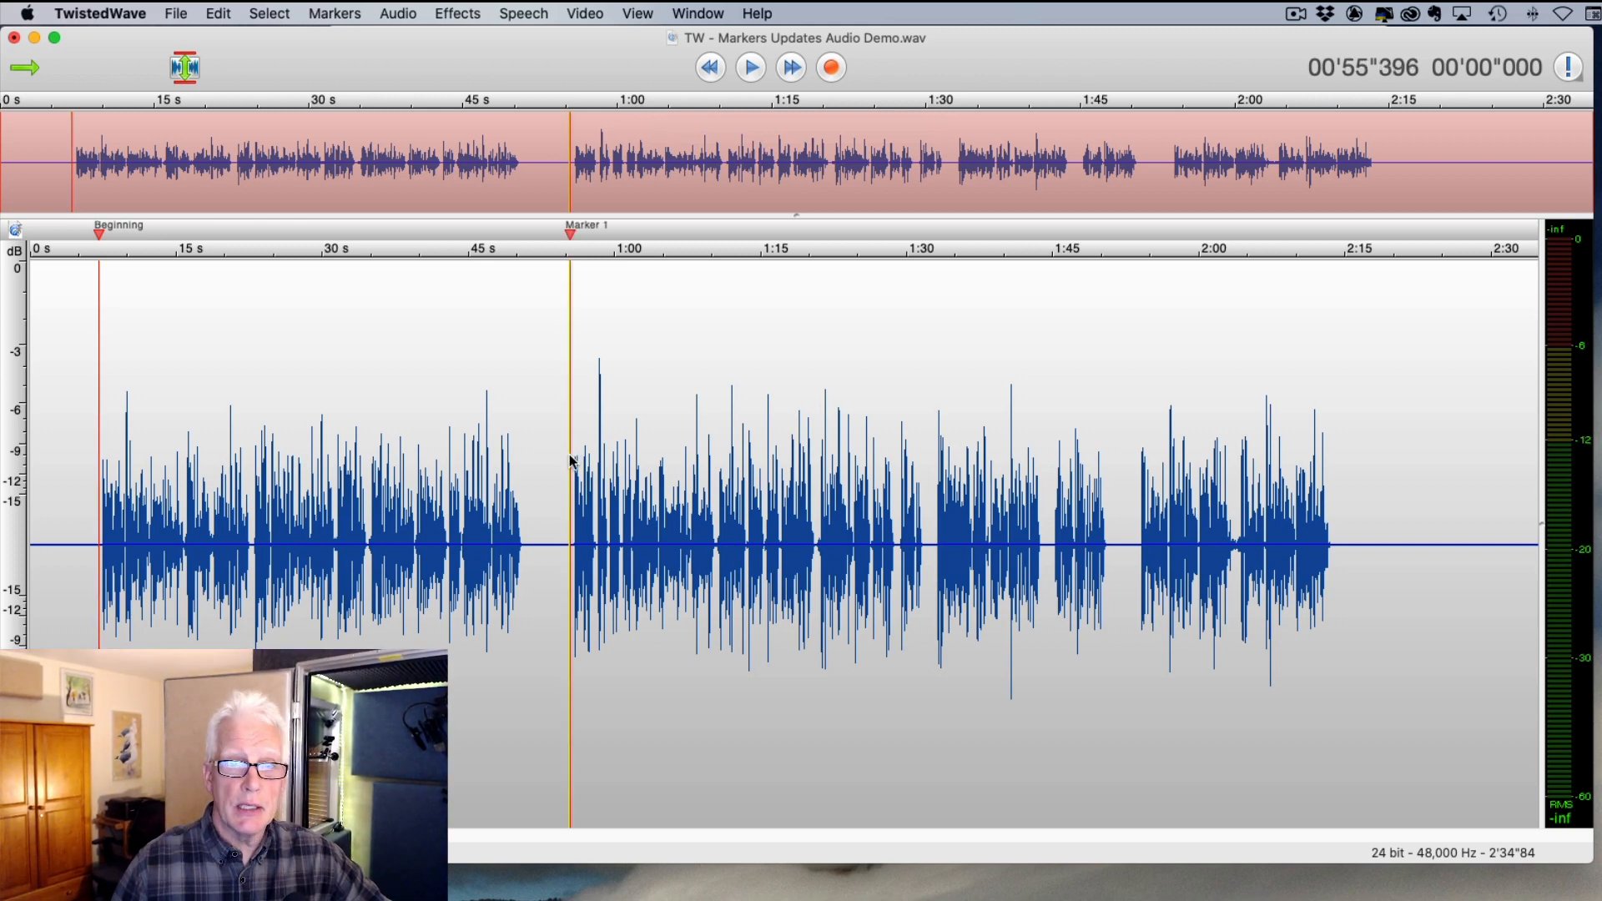
pyautogui.click(932, 542)
pyautogui.press('super+m')
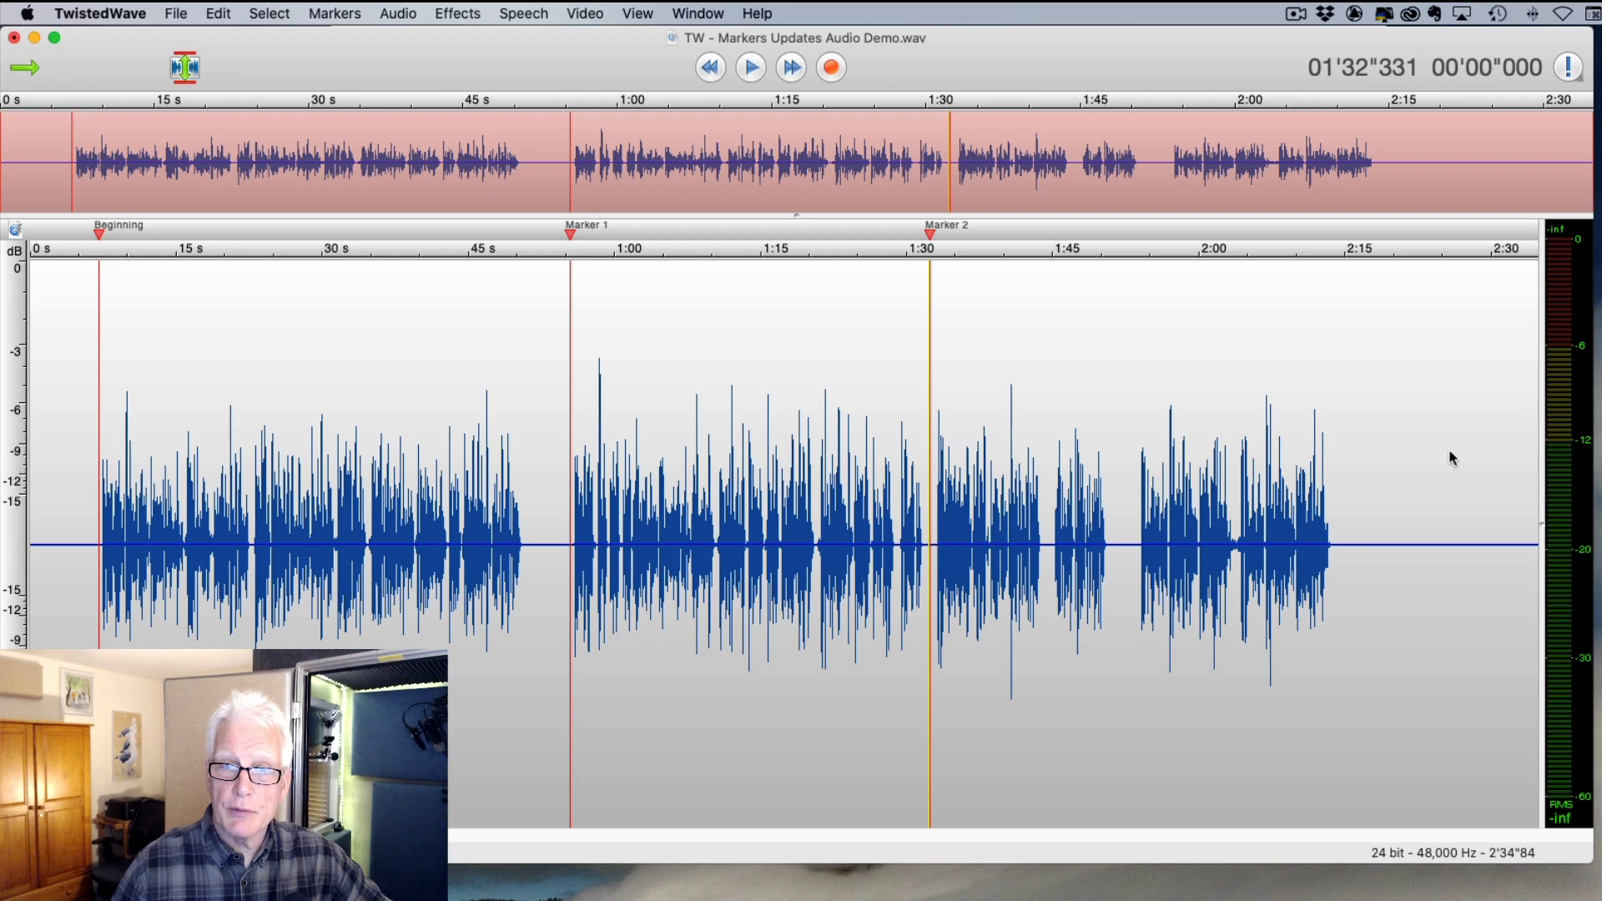
pyautogui.click(1139, 542)
pyautogui.scroll(1, 1140, 547)
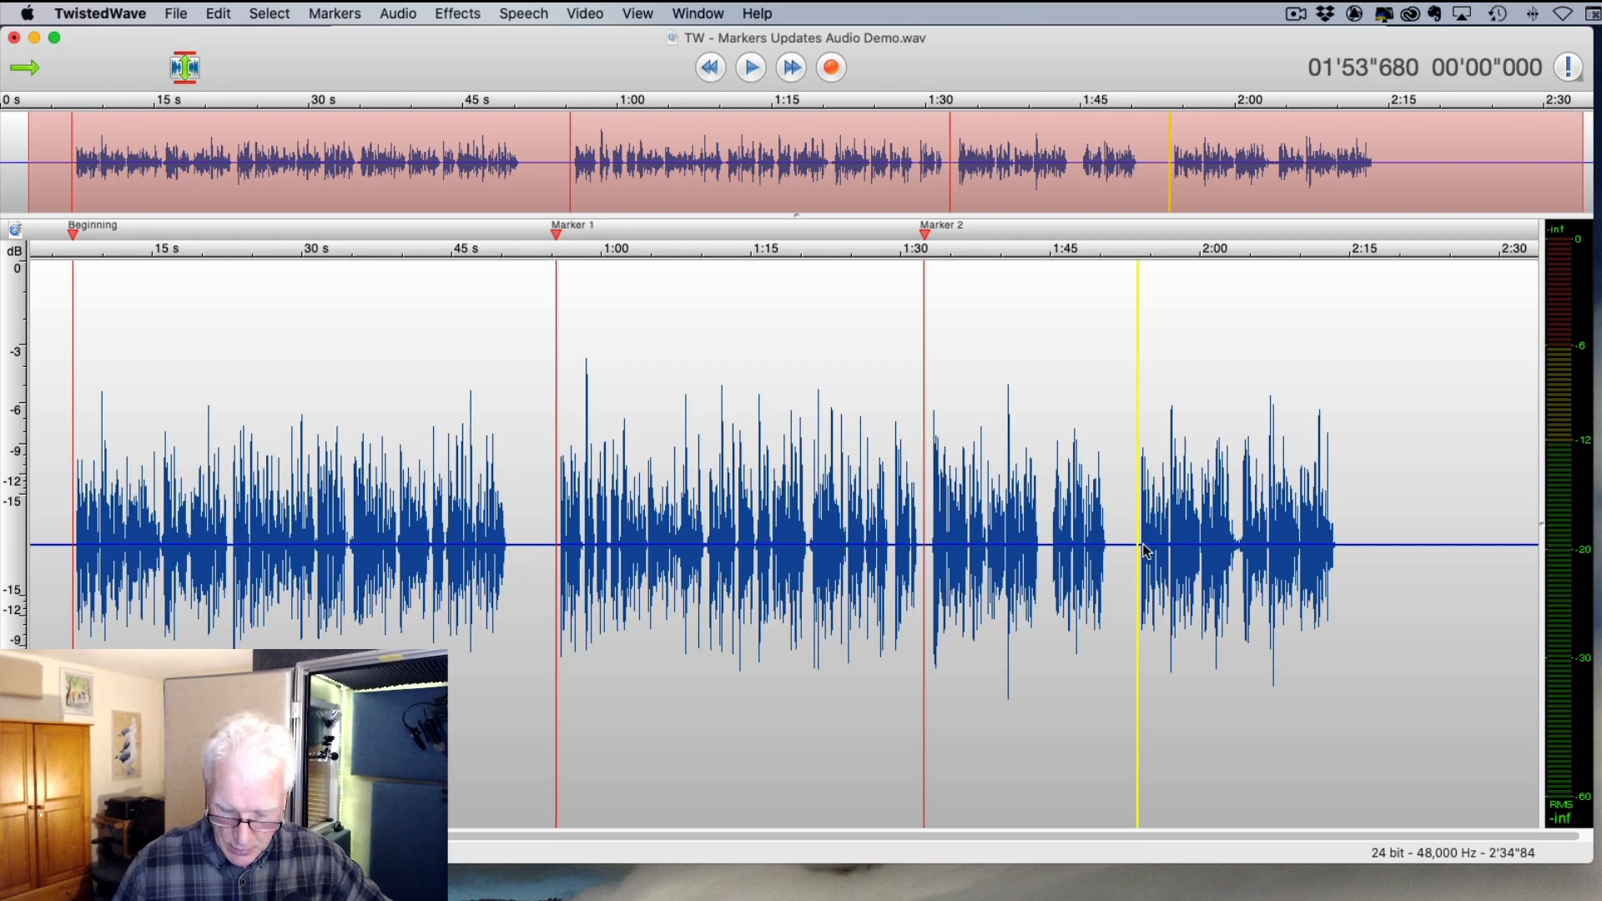
pyautogui.press('super+m')
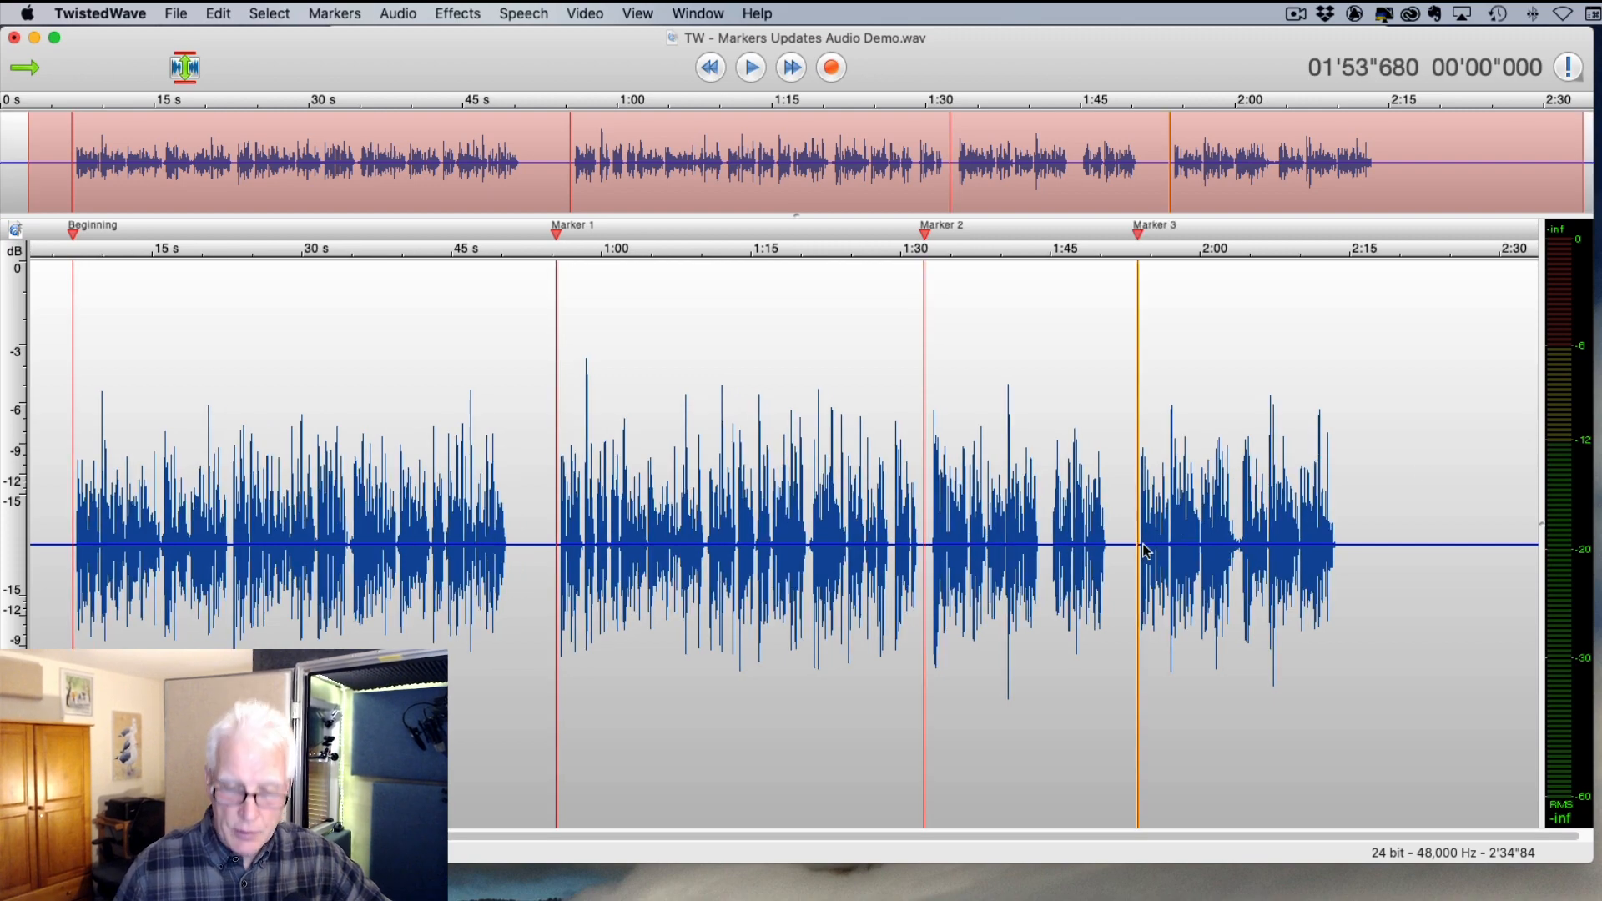
# - Add a marker at about 1:44 and nudge Marker 2 to around 1:32
pyautogui.click(1050, 534)
pyautogui.press('super+m')
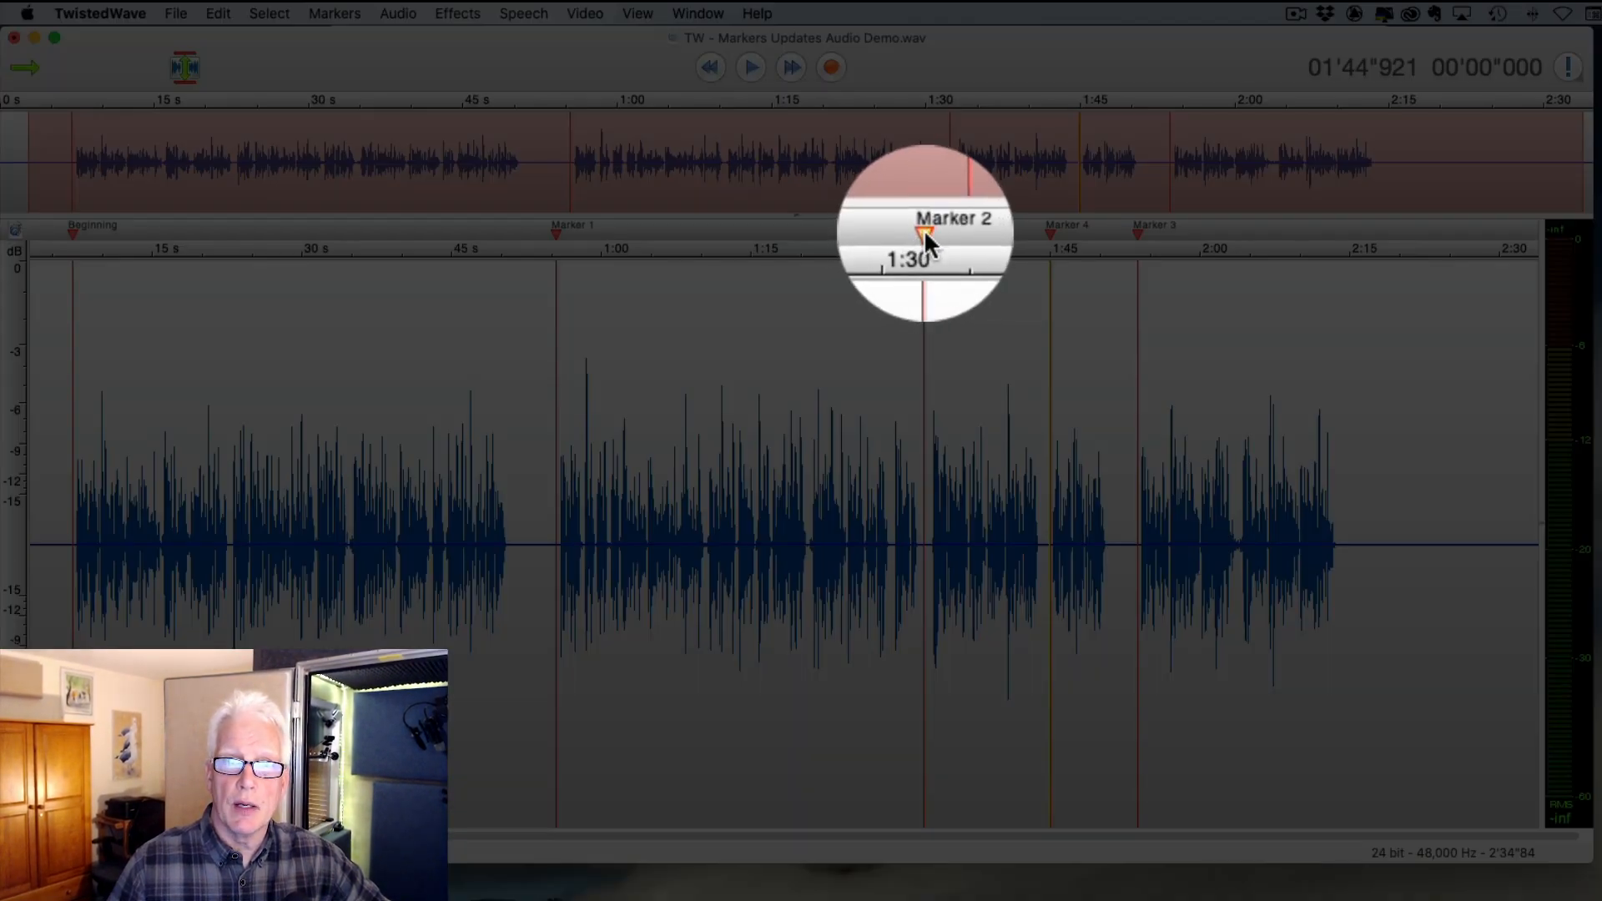
pyautogui.moveTo(924, 228)
pyautogui.mouseDown()
pyautogui.moveTo(830, 240)
pyautogui.moveTo(961, 238)
pyautogui.moveTo(880, 236)
pyautogui.moveTo(931, 229)
pyautogui.mouseUp()
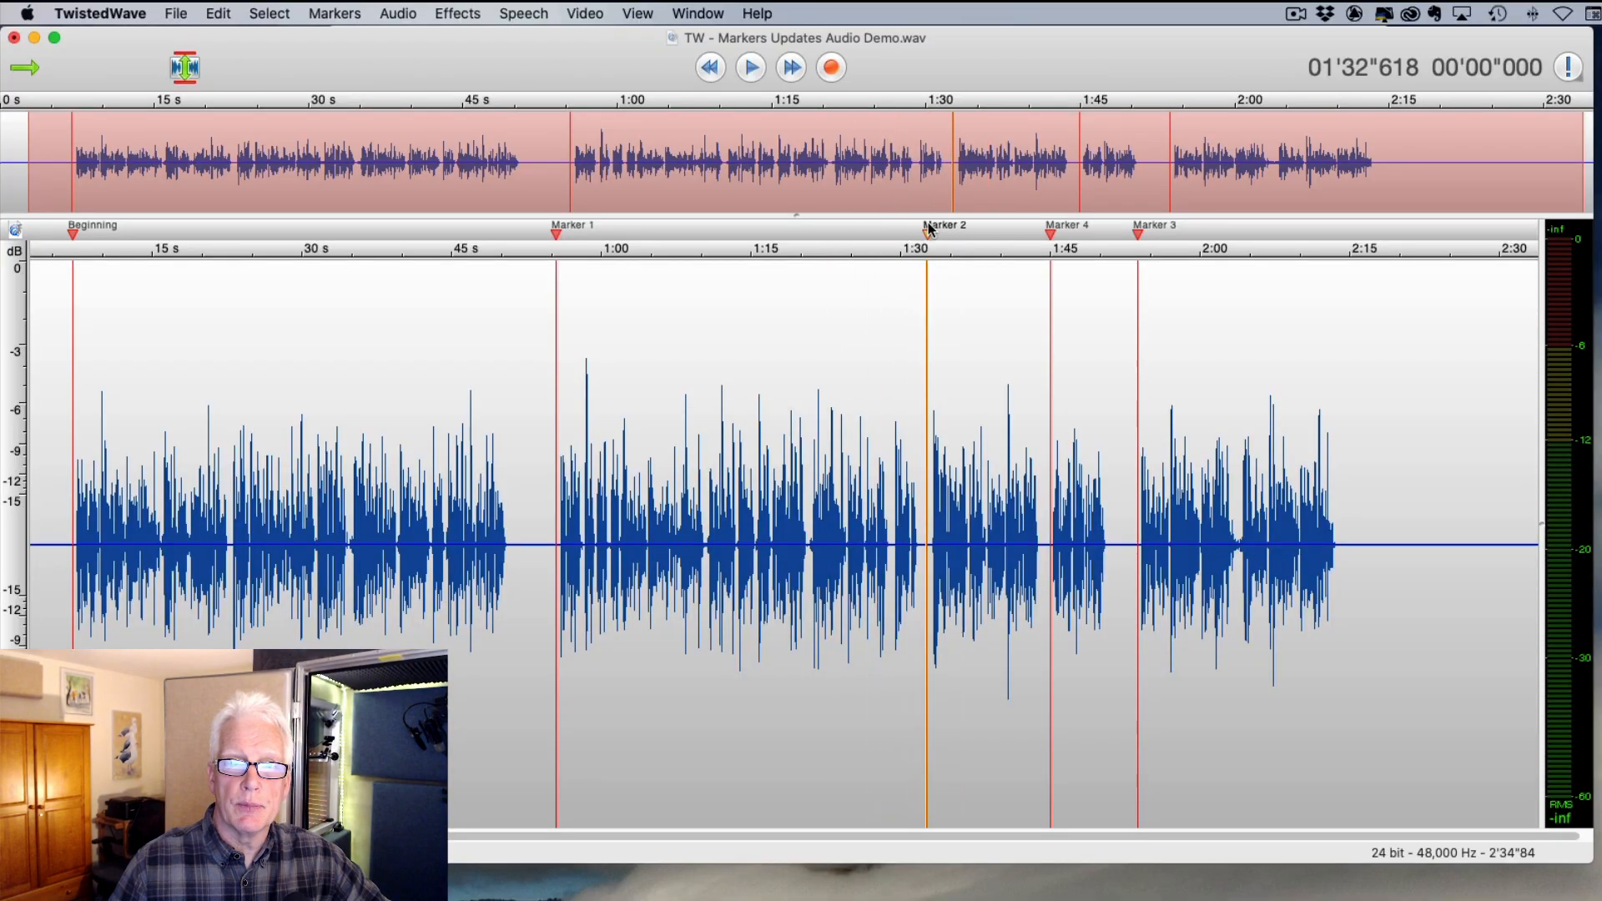
pyautogui.click(324, 14)
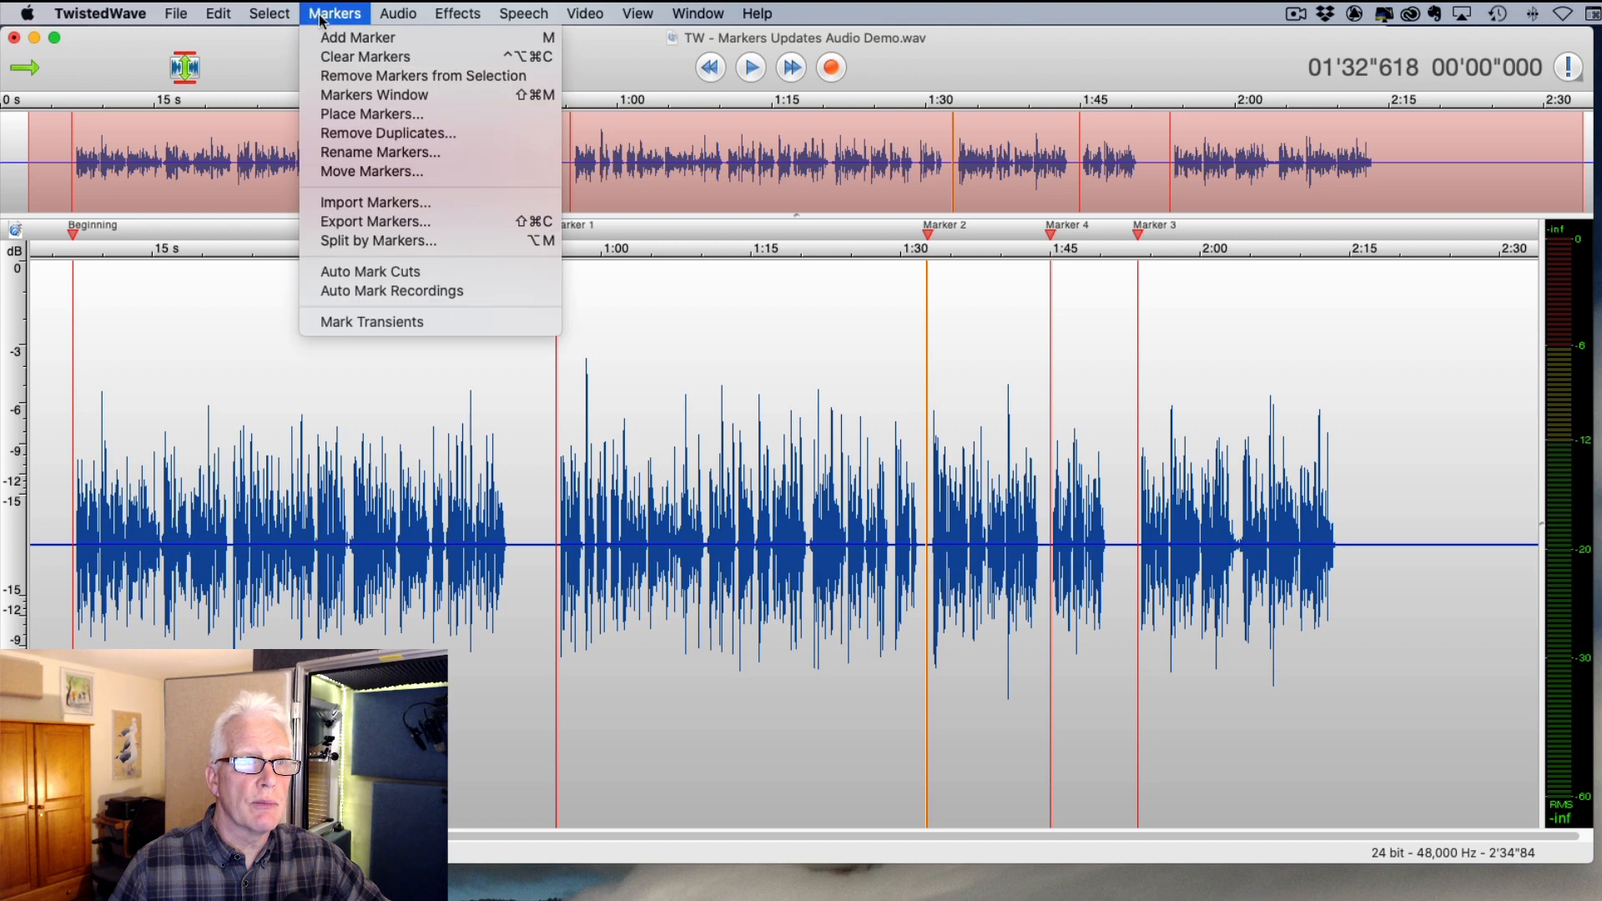
# - In the Markers window, change Marker 1's position from 00'55"396 to 00'45"396
pyautogui.click(433, 103)
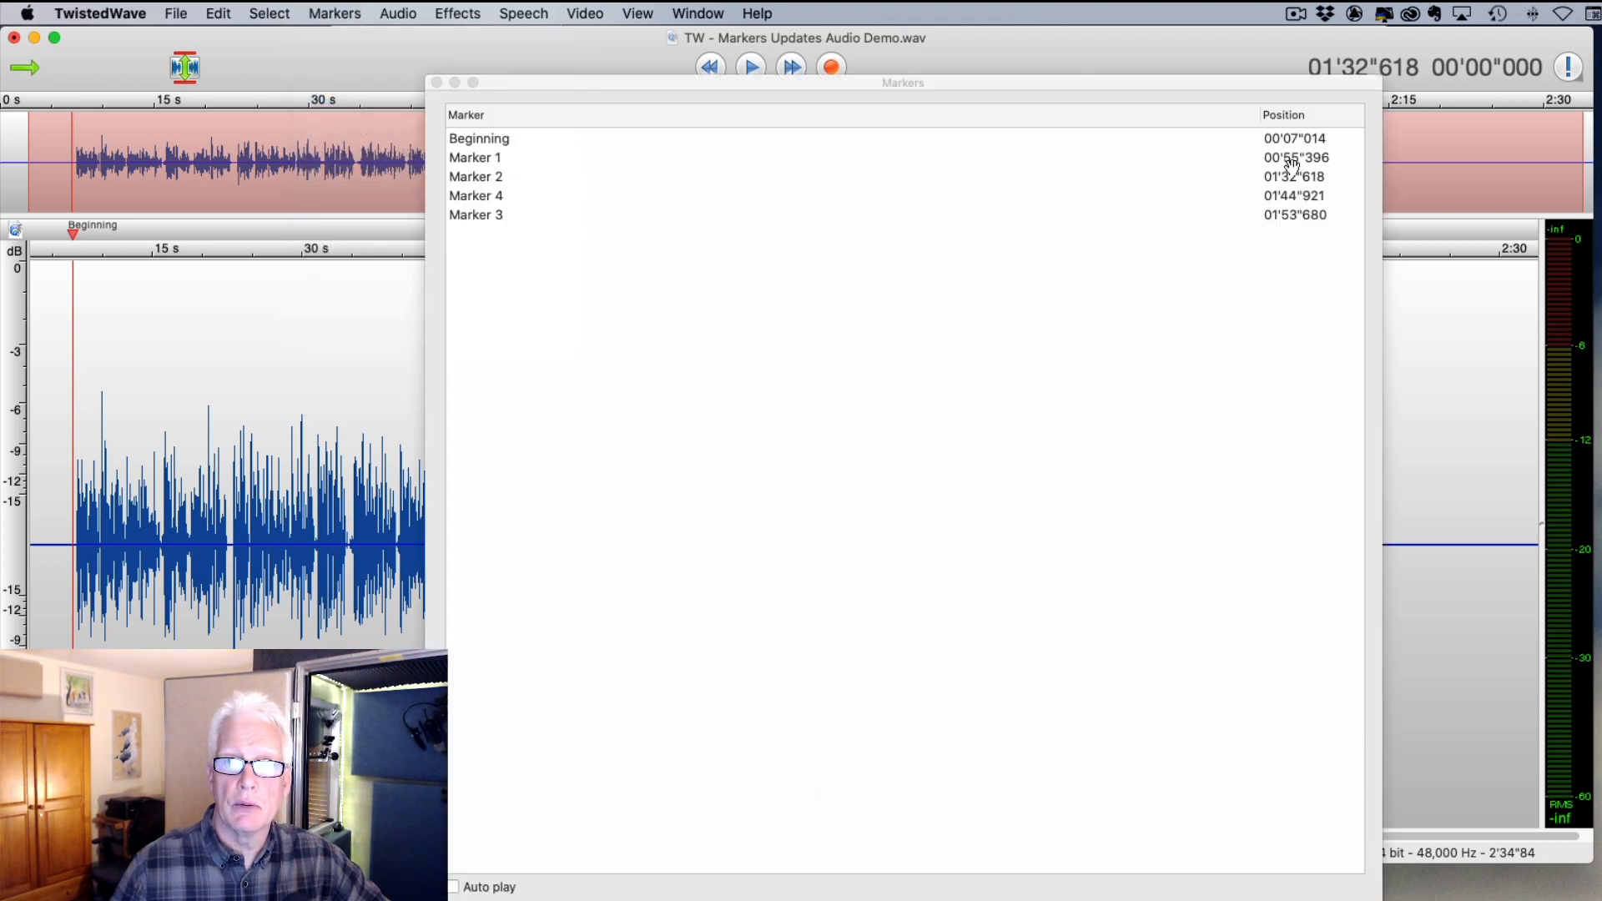
pyautogui.doubleClick(1335, 158)
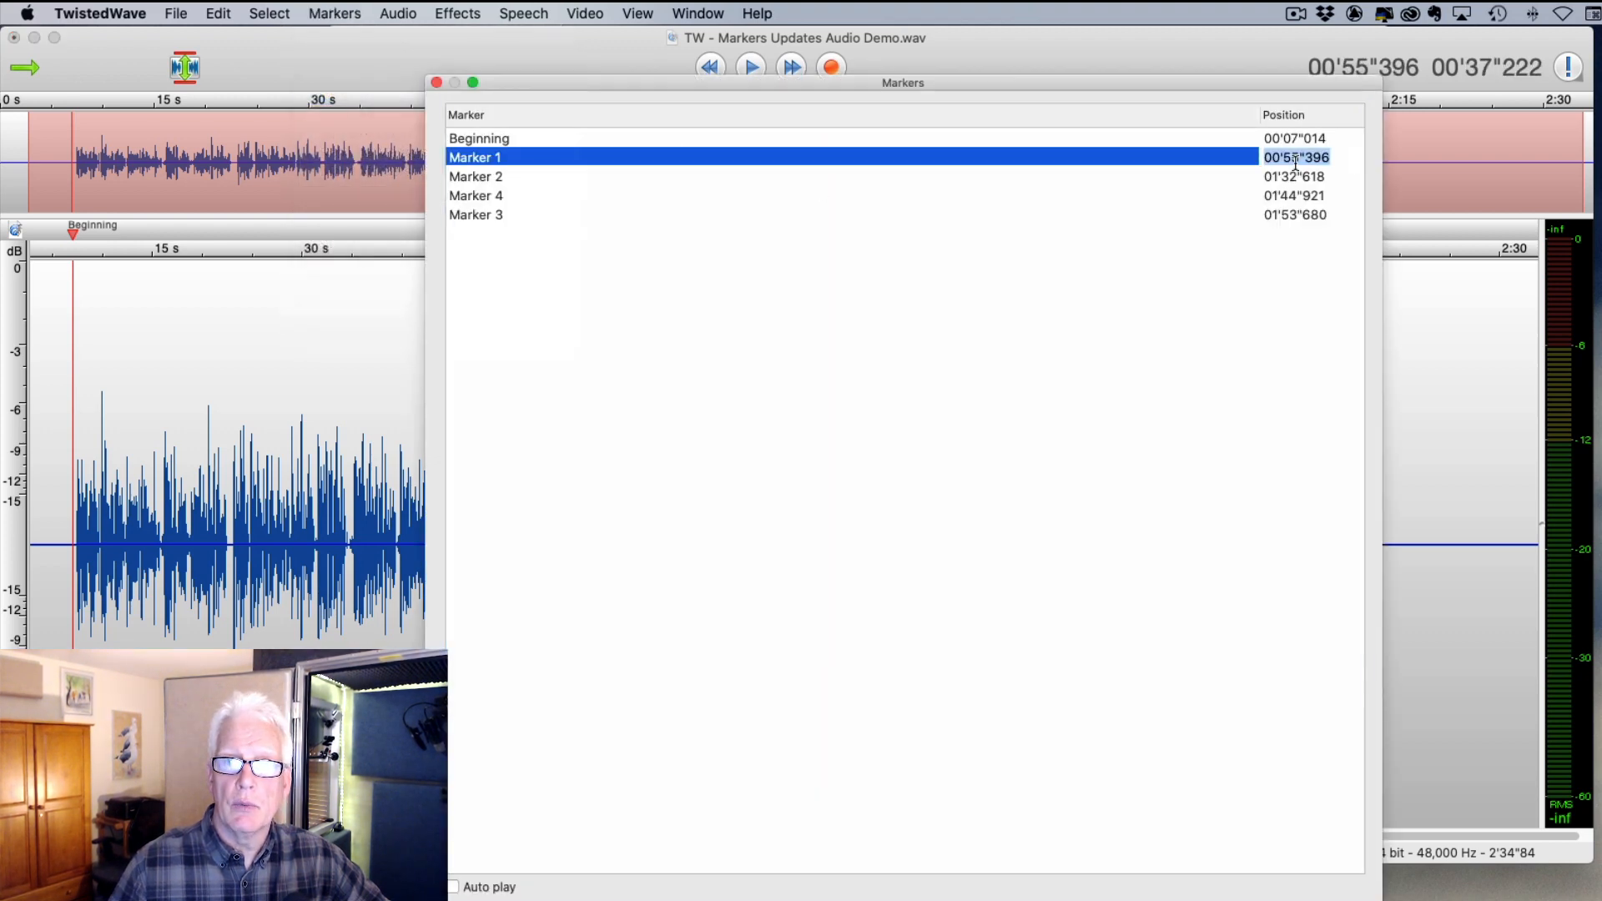
pyautogui.click(1338, 162)
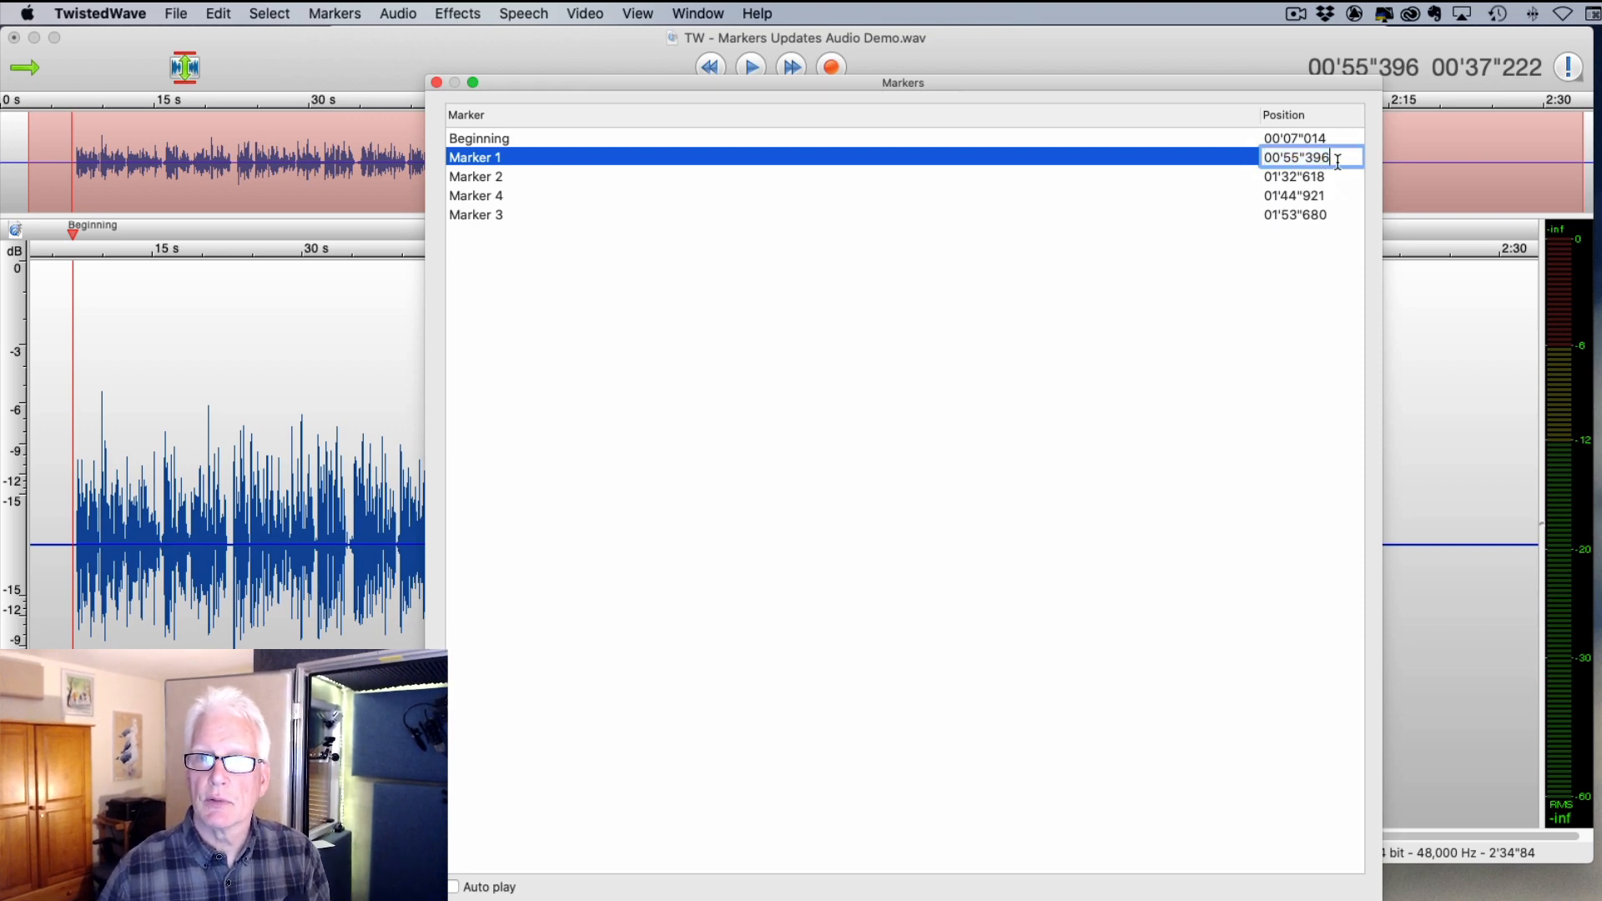
pyautogui.press('Left')
pyautogui.press('Left')
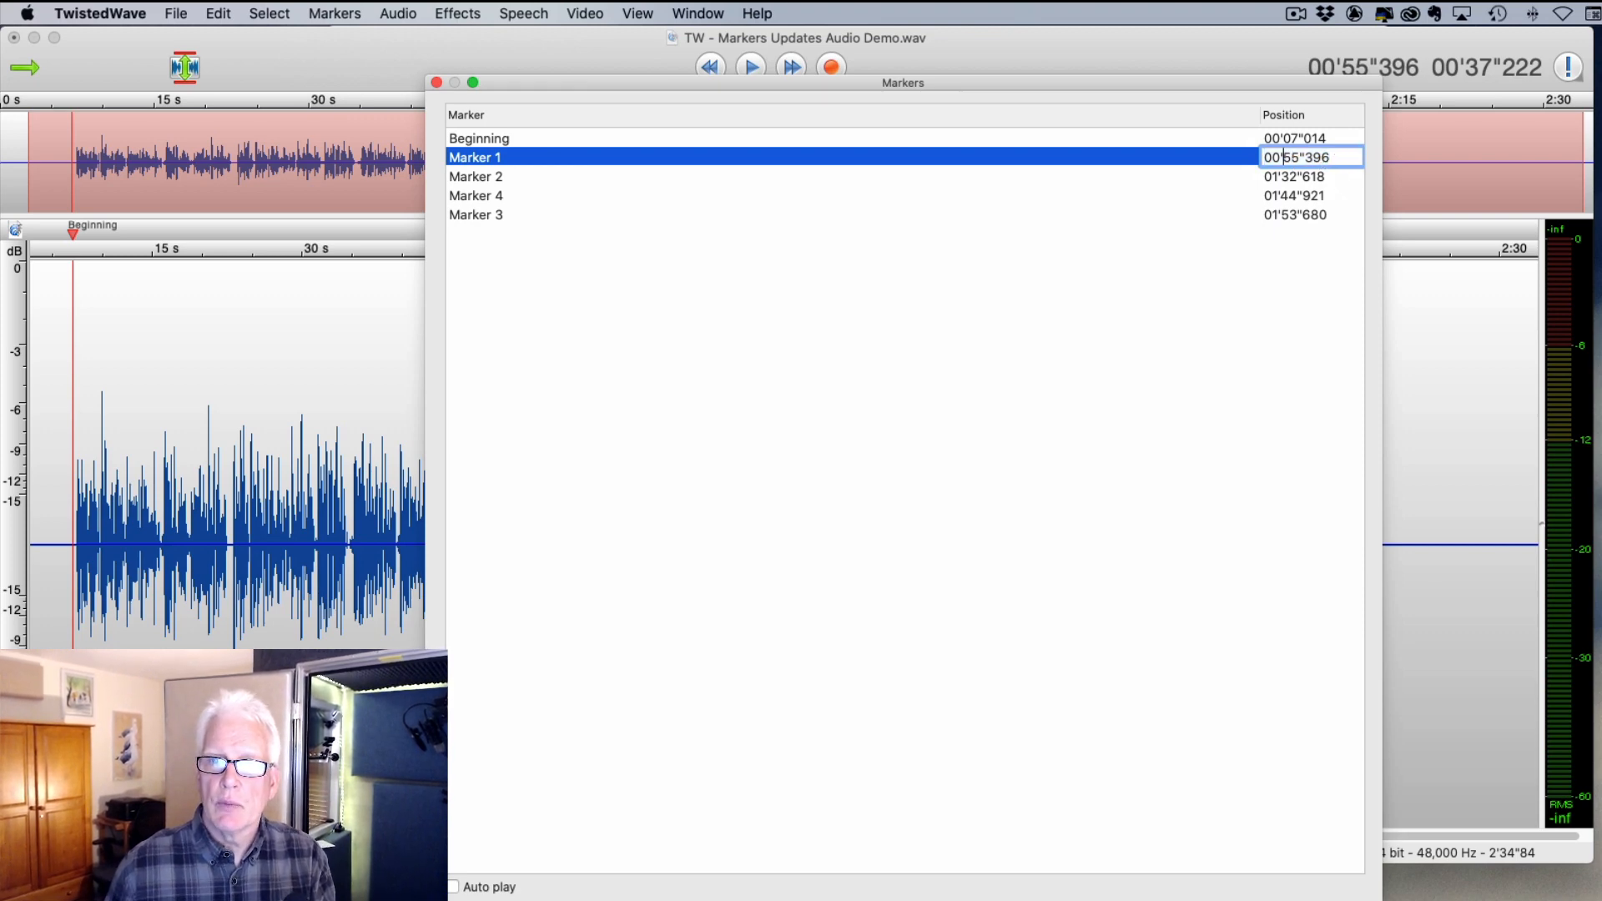
pyautogui.hotkey('shift', 'Left')
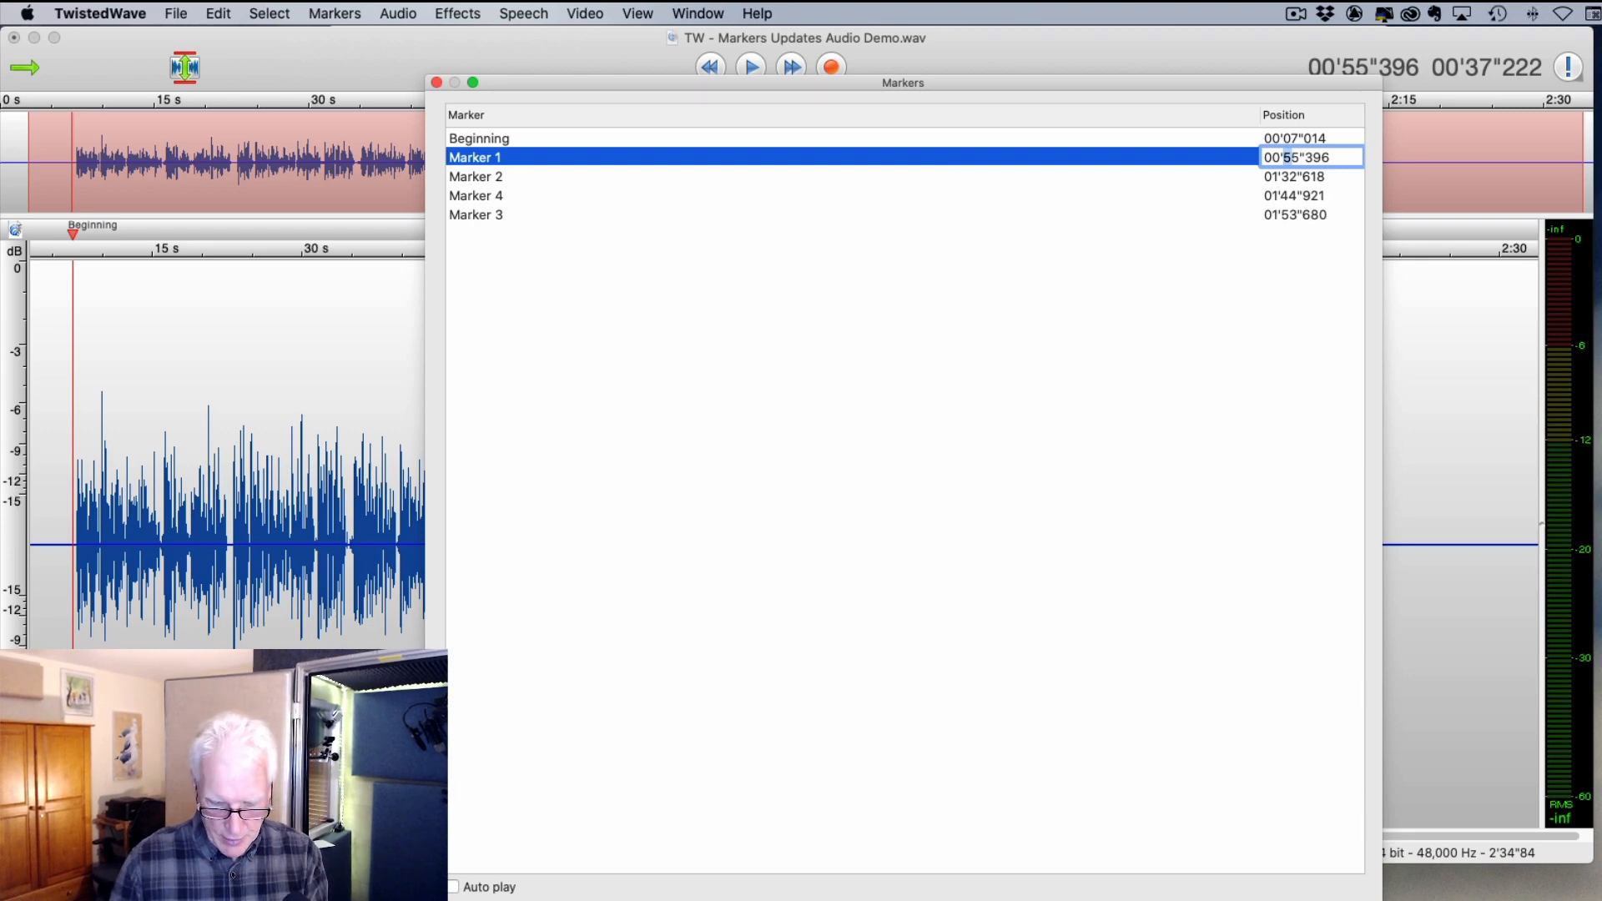
pyautogui.write('4')
pyautogui.press('Return')
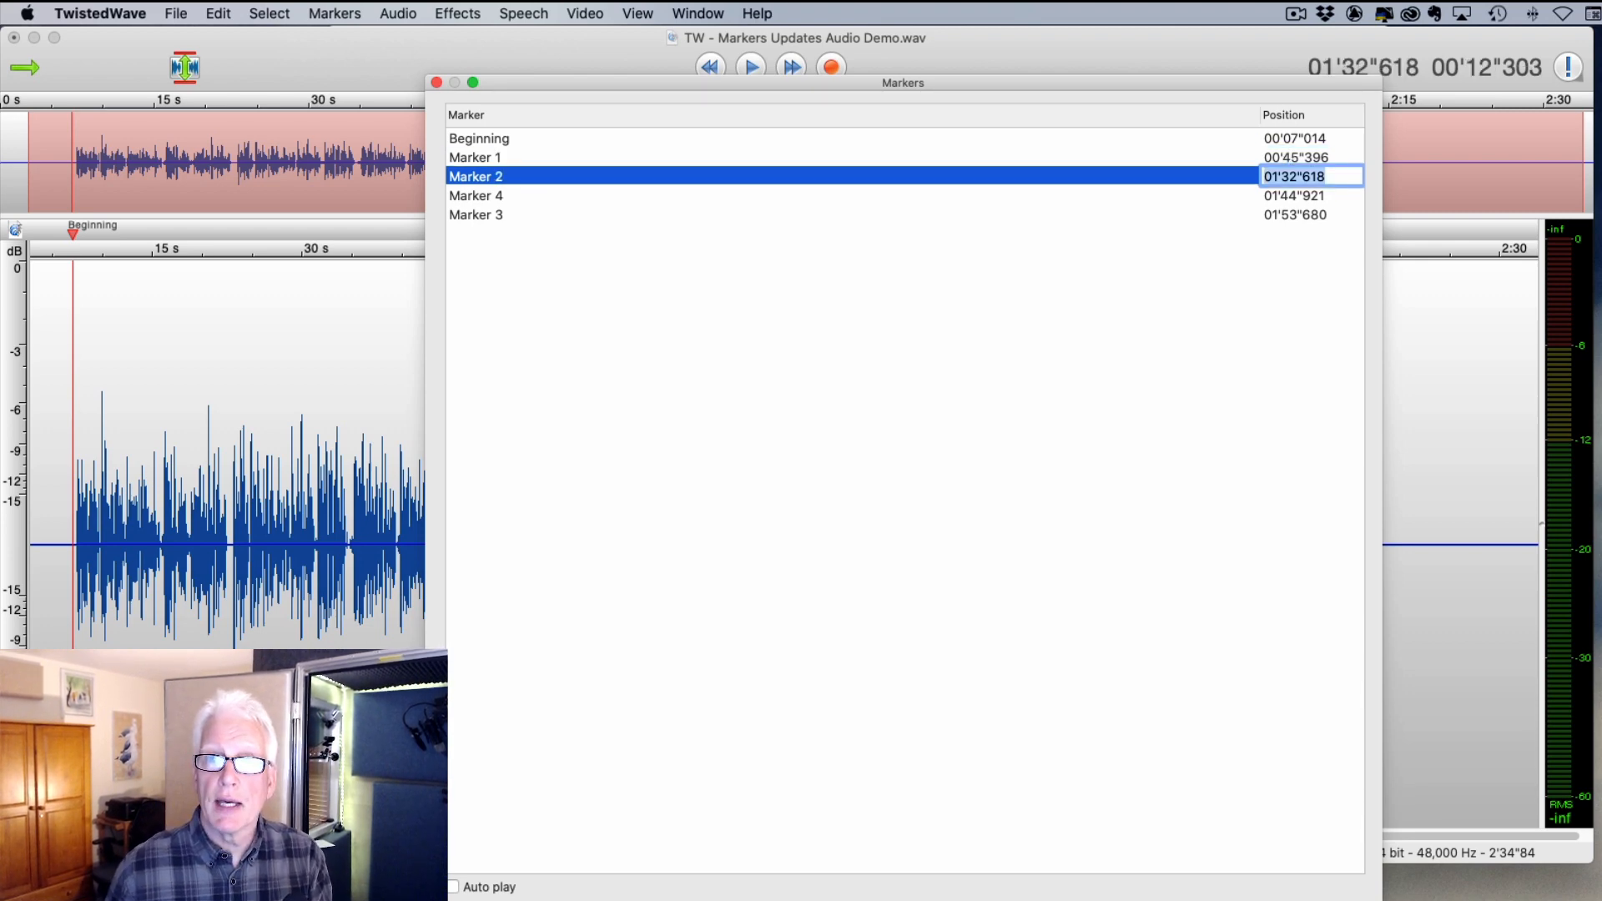
pyautogui.click(436, 81)
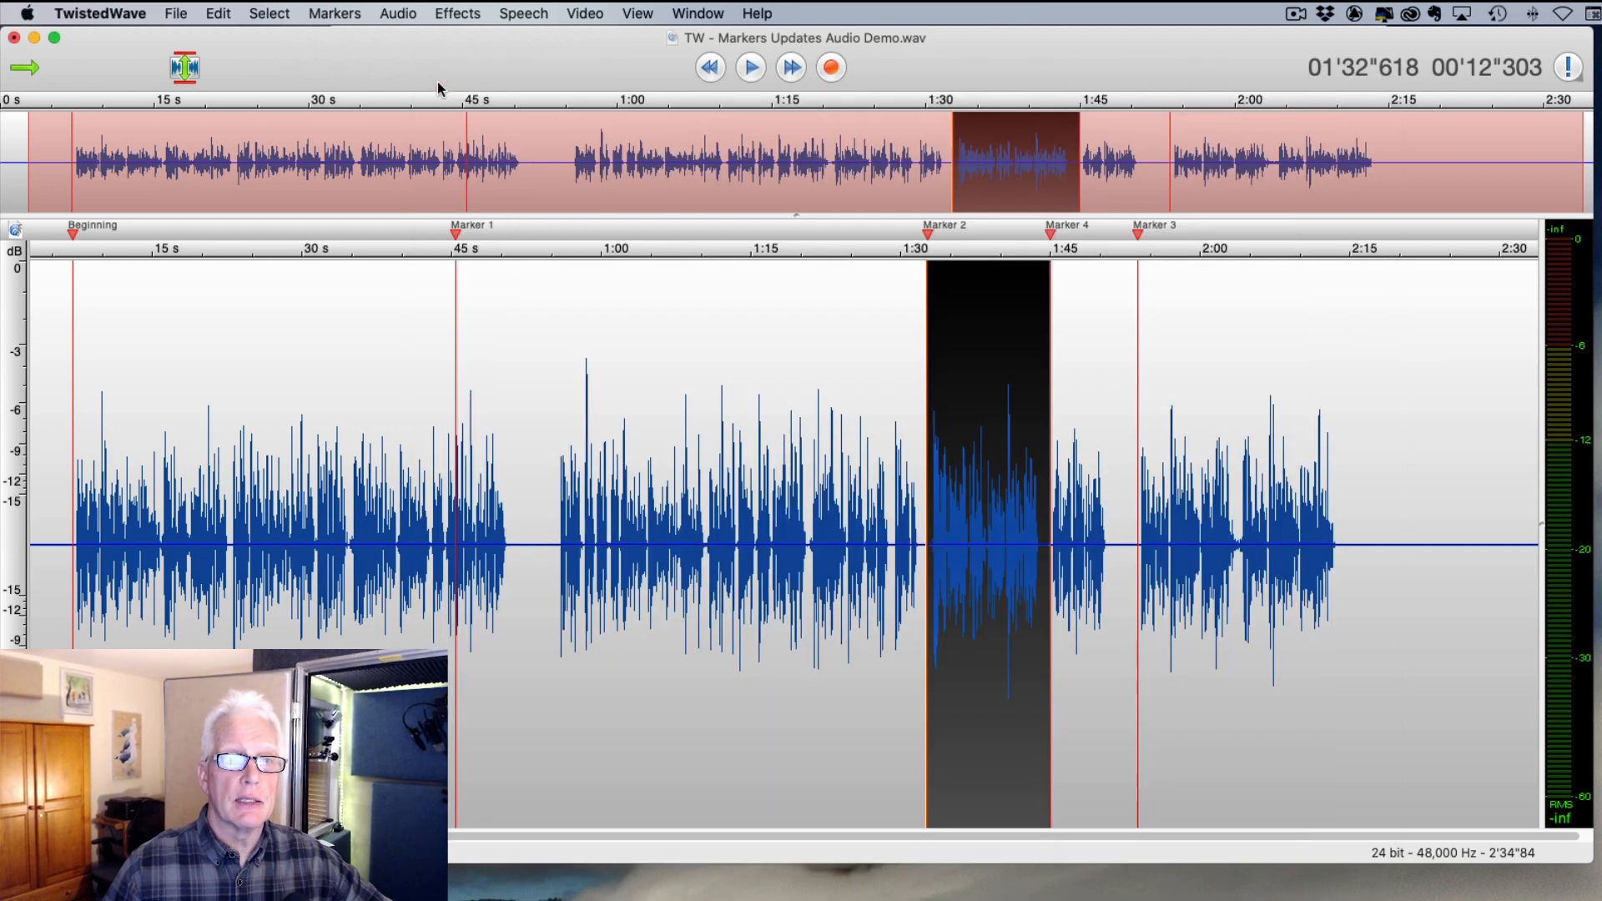
# - Drag Marker 1 back to around 55 seconds
pyautogui.click(759, 425)
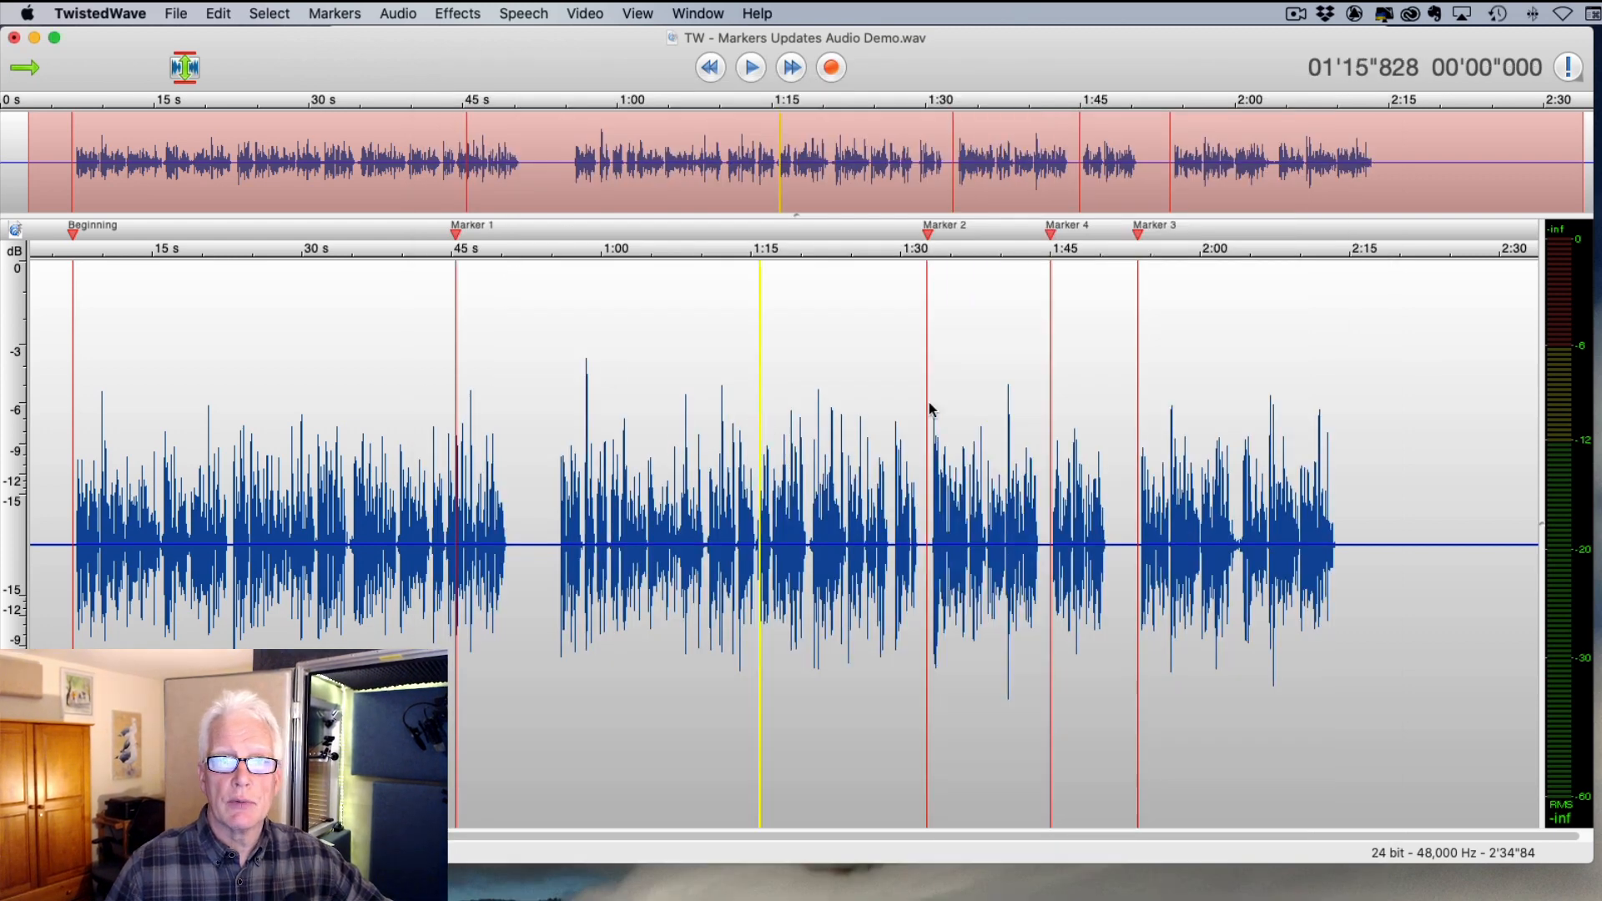
pyautogui.click(458, 238)
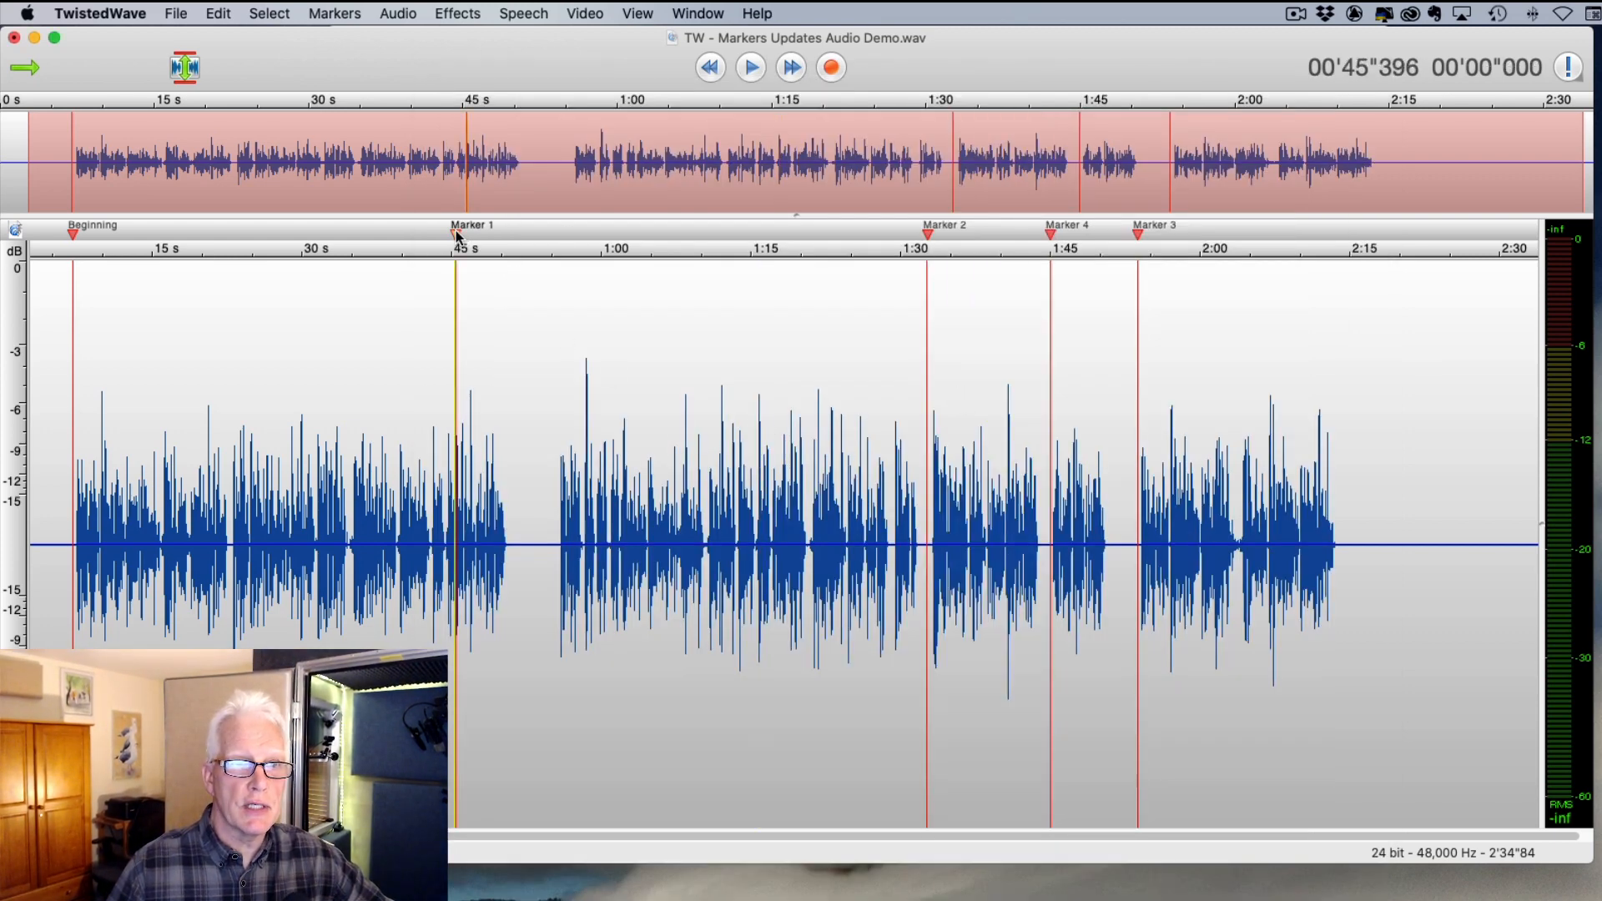
pyautogui.moveTo(457, 238); pyautogui.dragTo(566, 240)
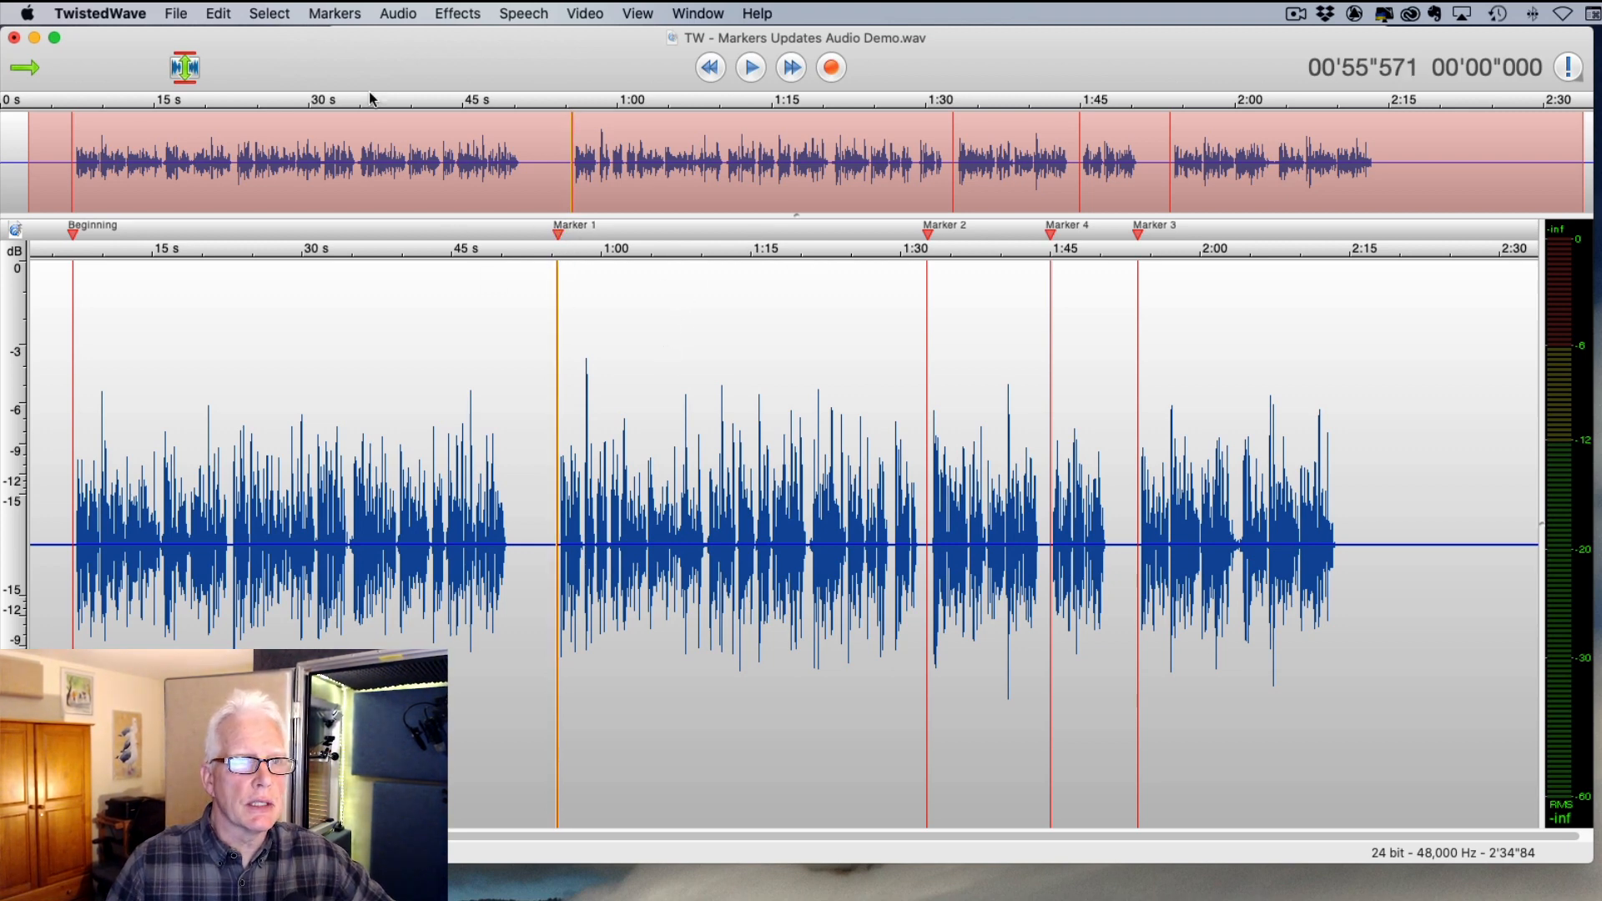
# - Open Move Markers with the playhead near 46.5 s, keeping Move Left and Seconds units
pyautogui.click(468, 347)
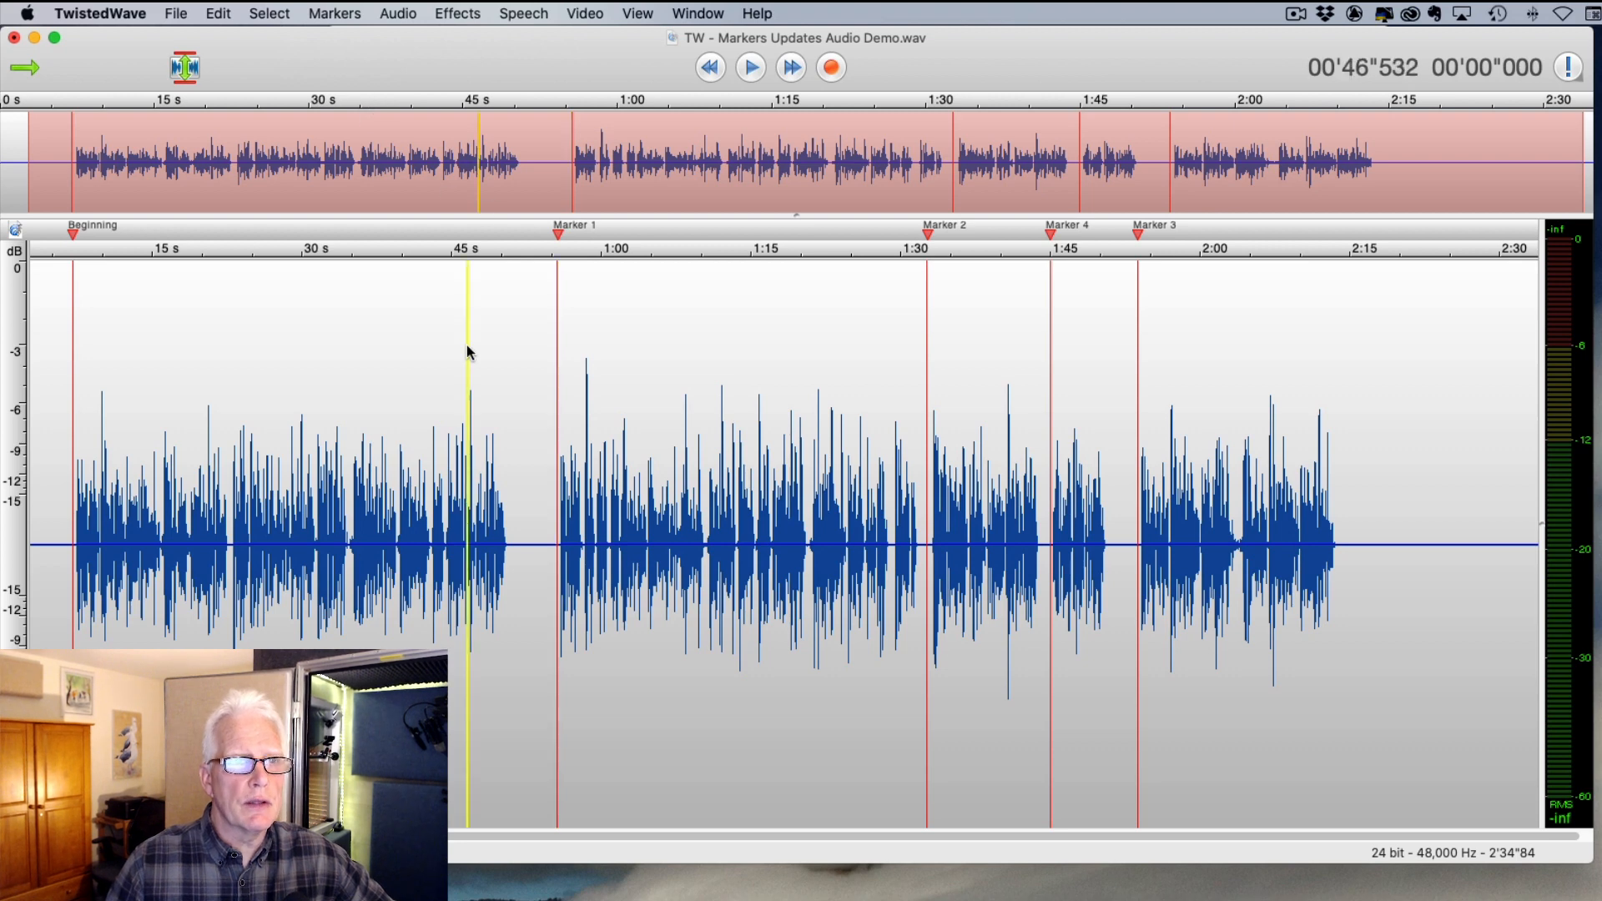
pyautogui.click(336, 12)
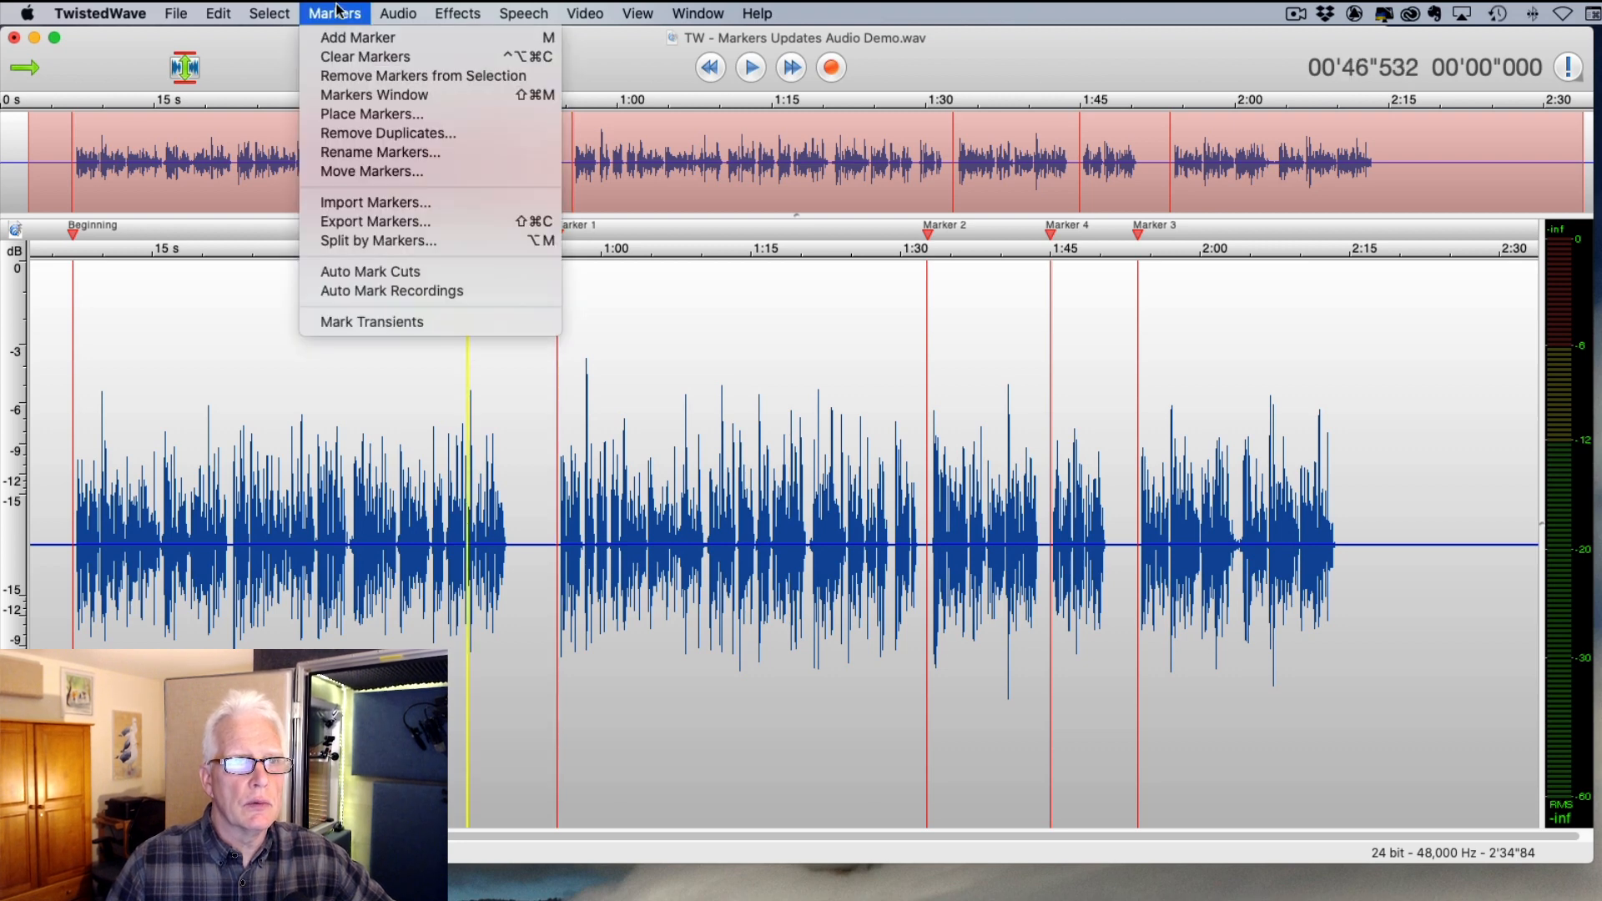
pyautogui.click(378, 172)
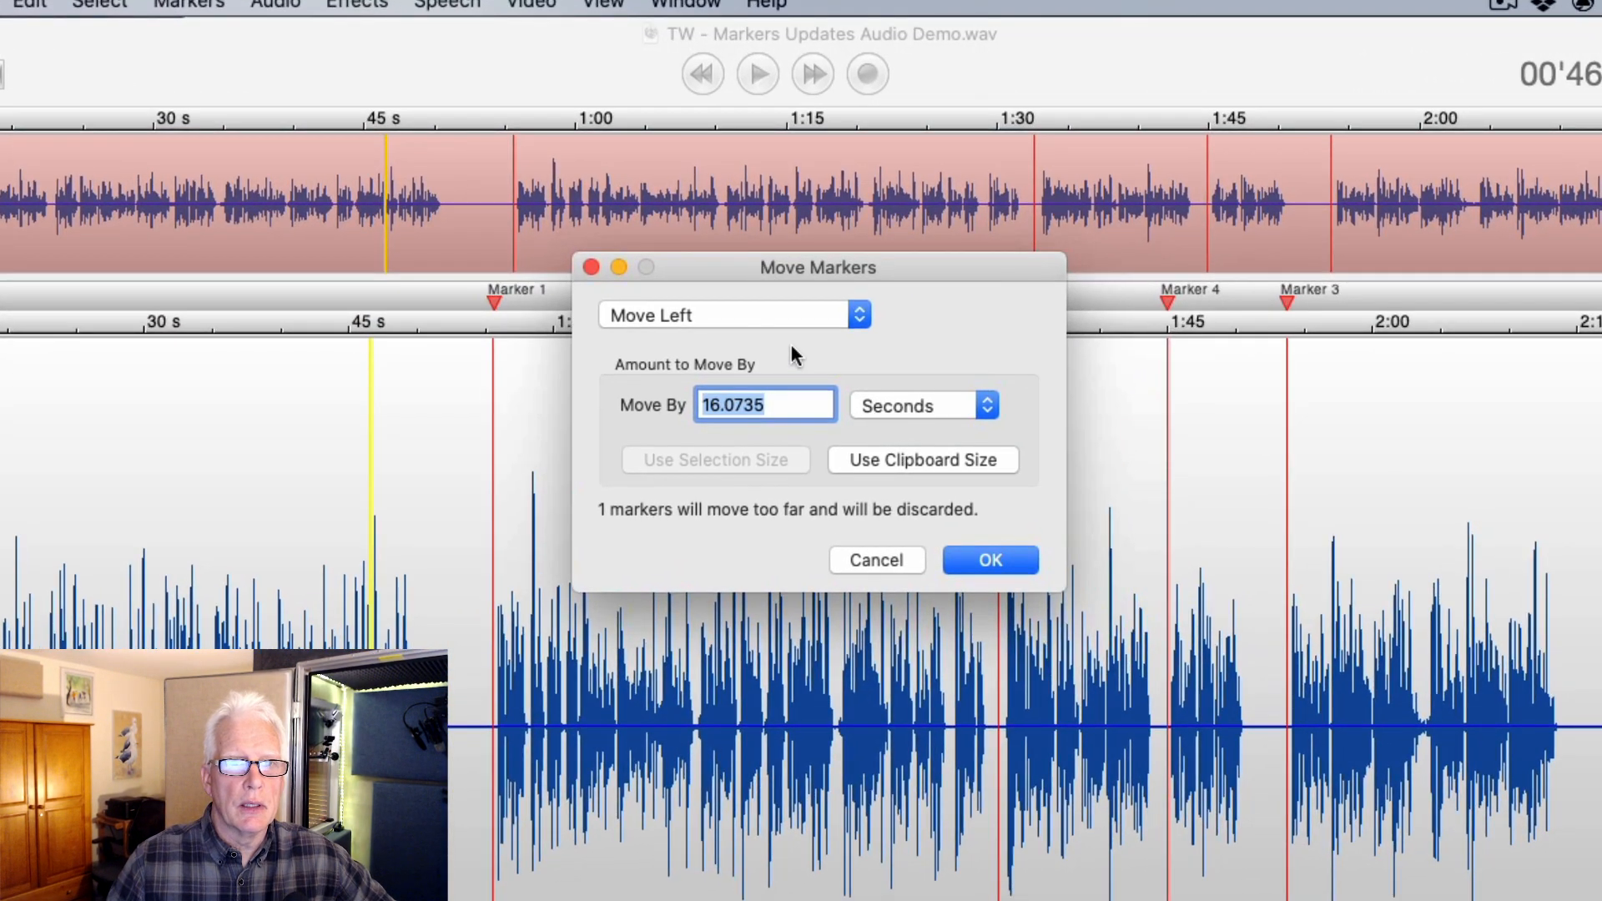
pyautogui.click(948, 402)
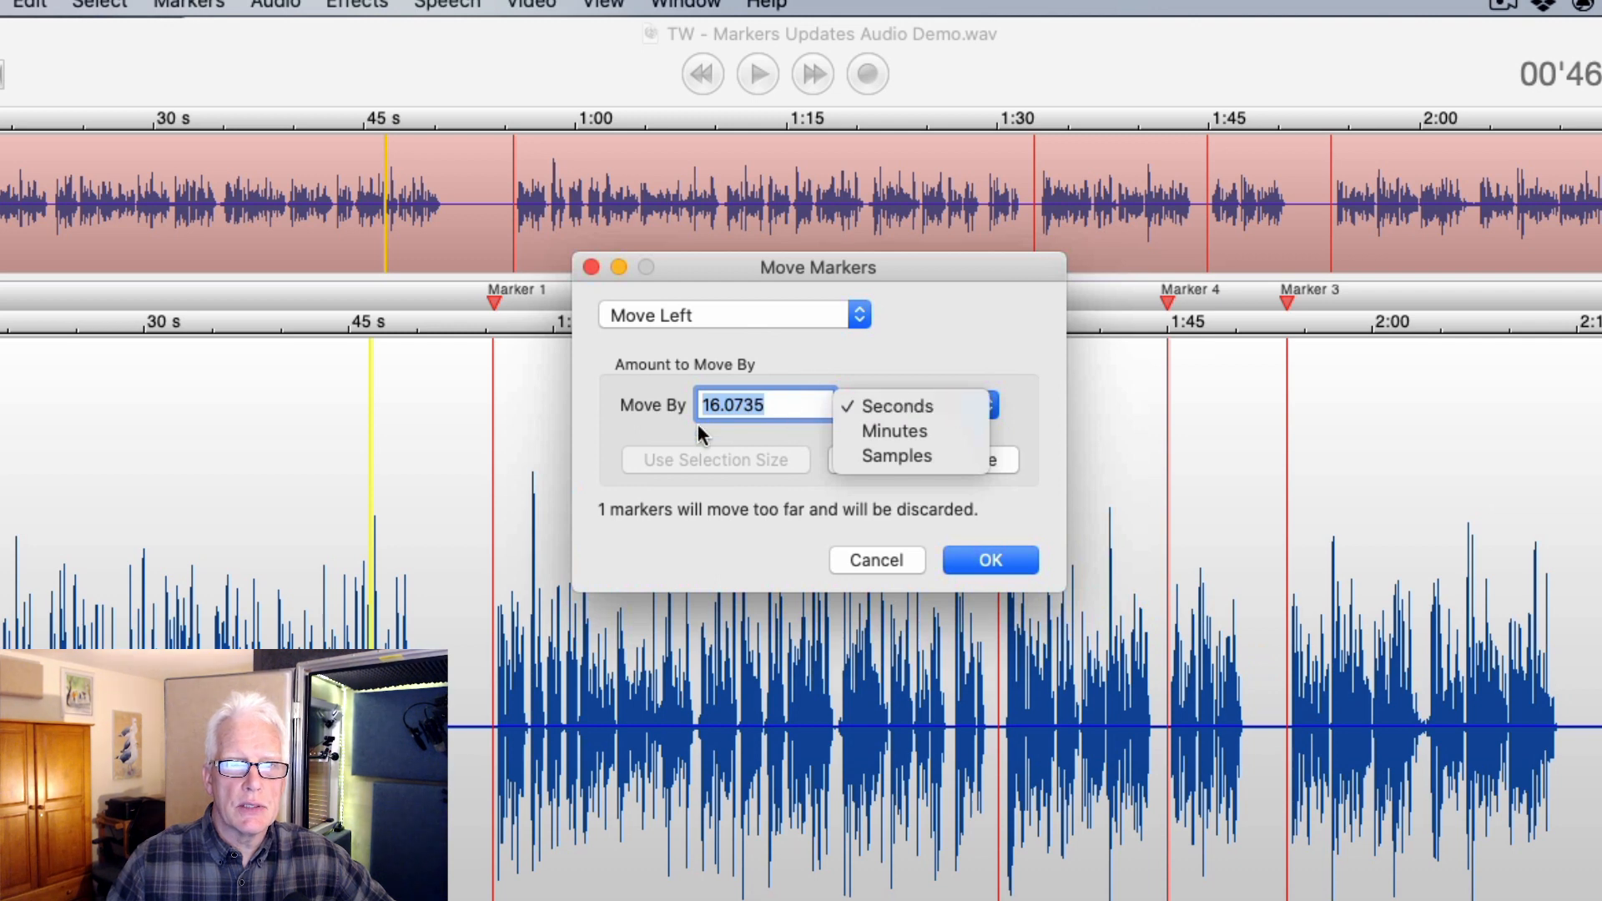
pyautogui.click(719, 313)
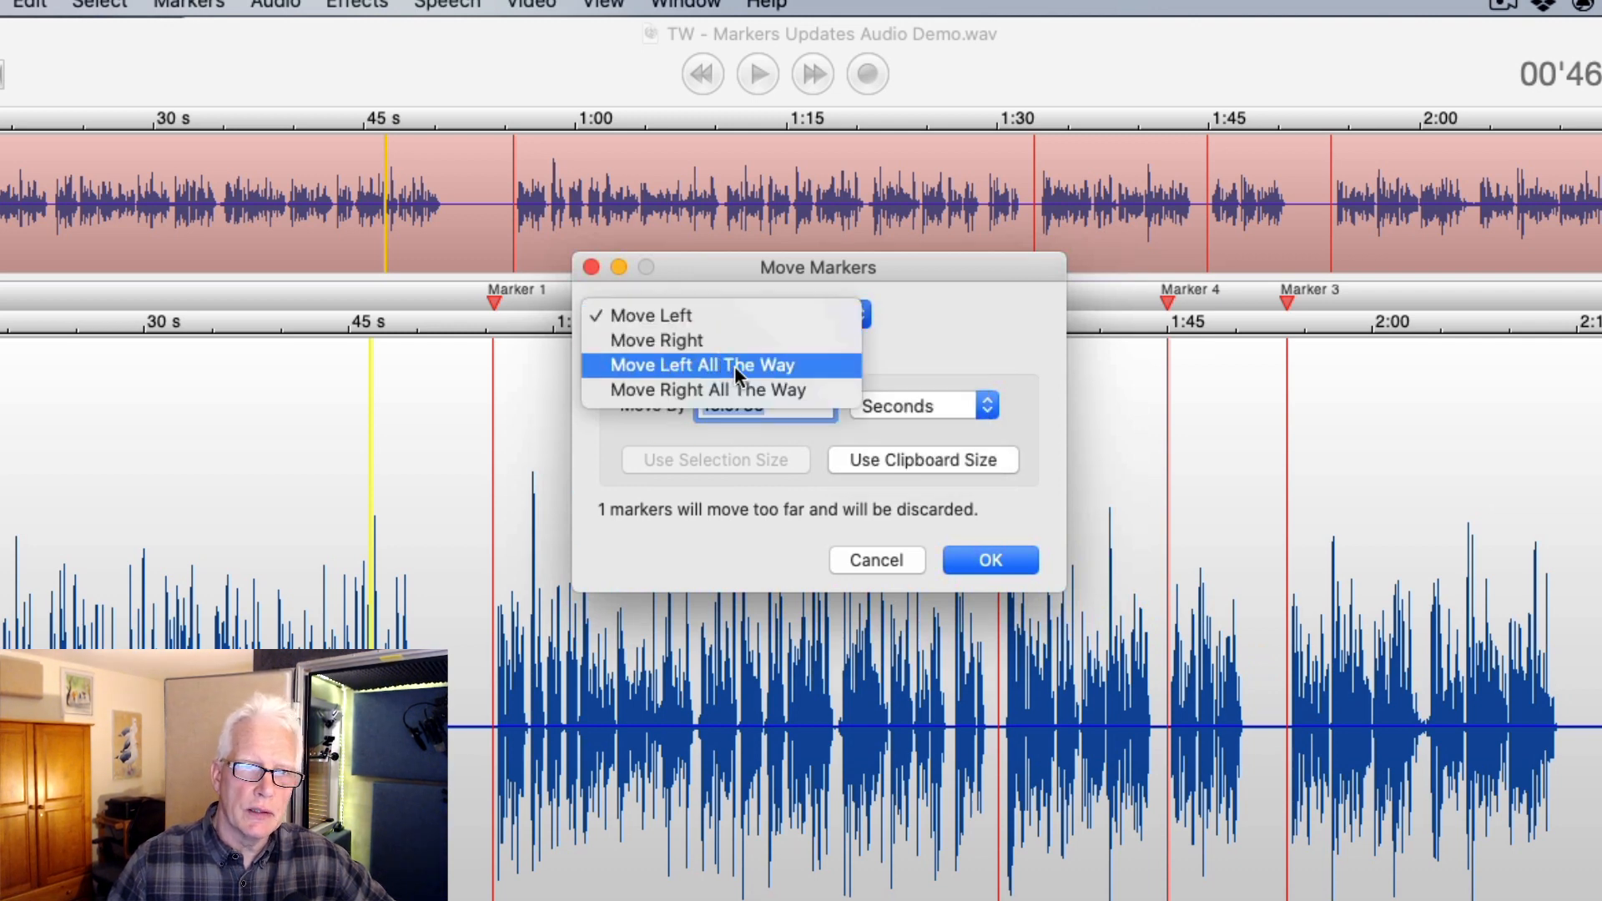
pyautogui.click(1000, 363)
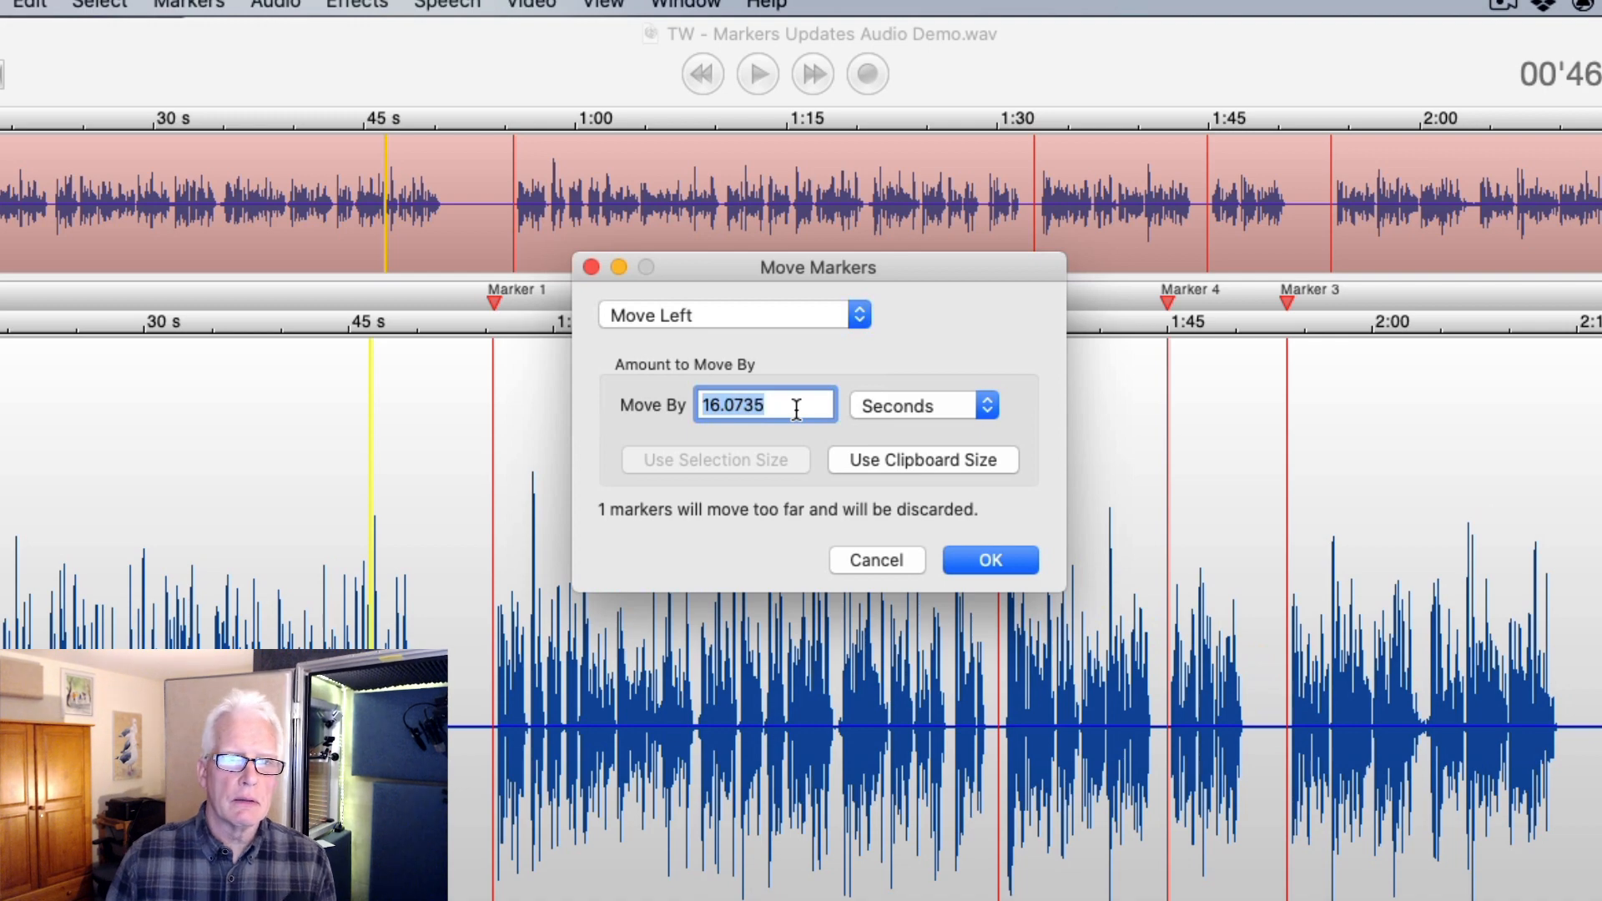
# - Set Move By to 2 seconds and apply, shifting every marker 2 seconds earlier
pyautogui.write('2')
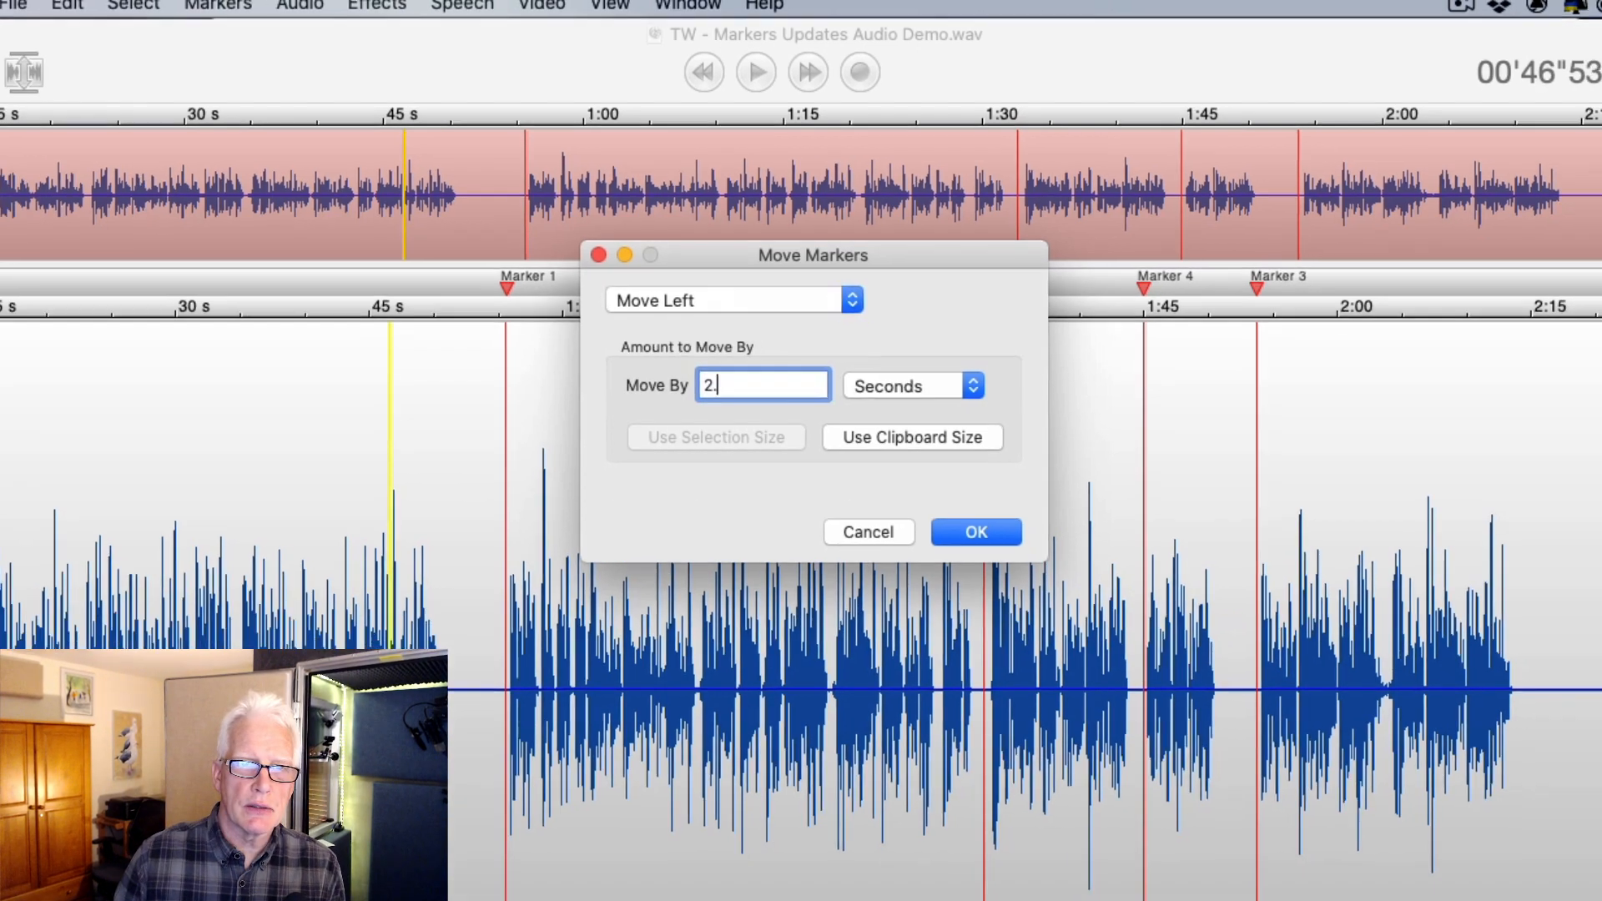
pyautogui.write('.0')
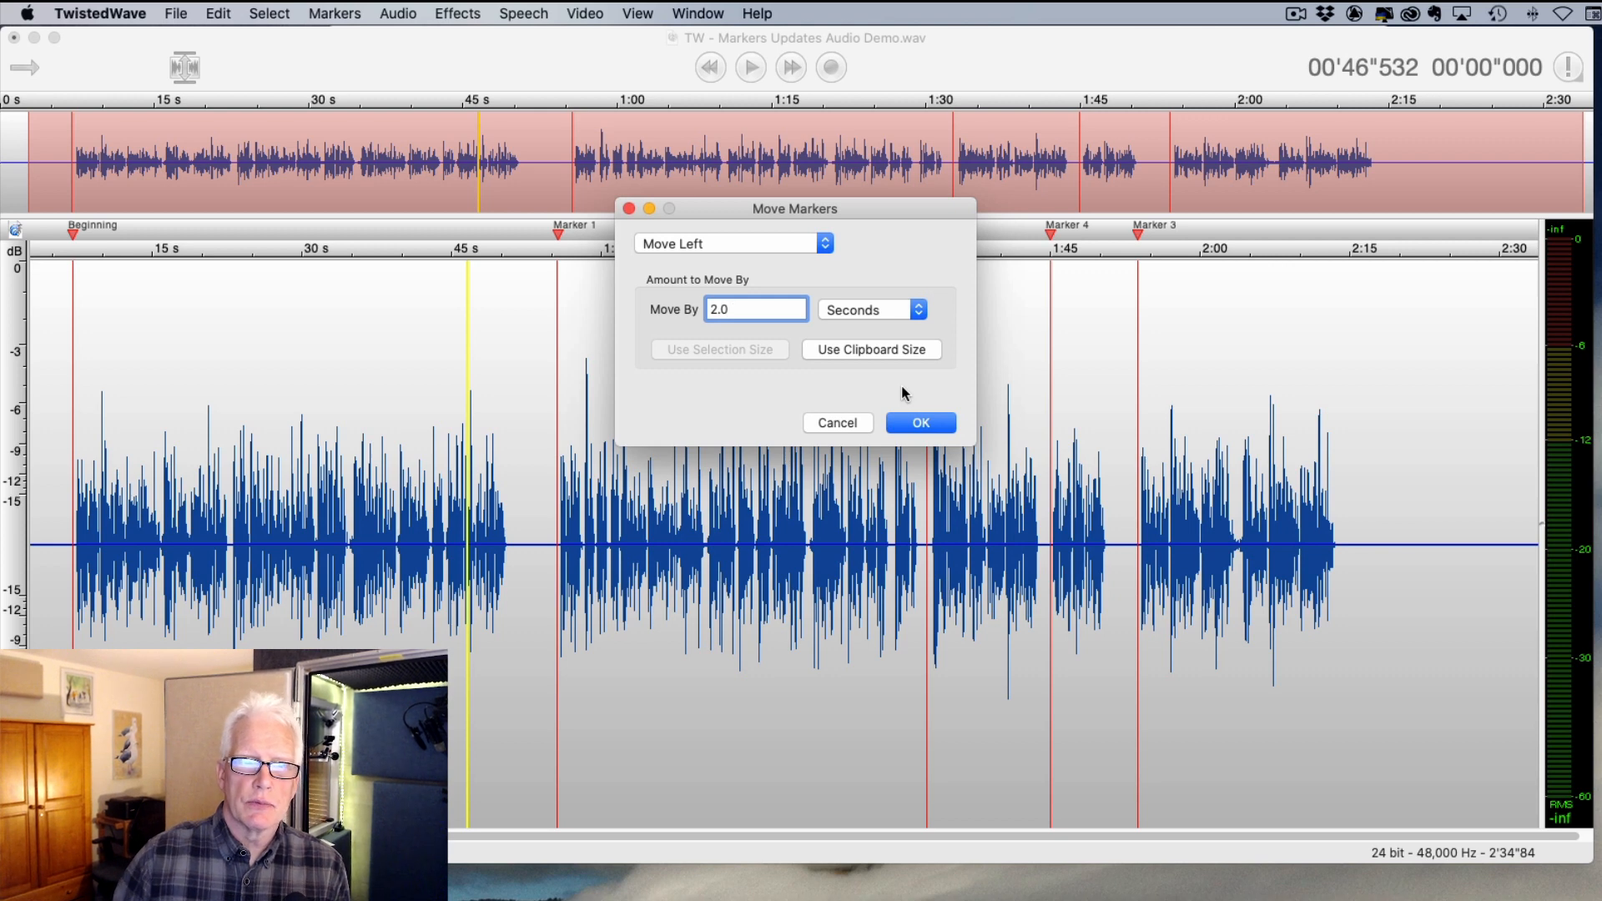
pyautogui.press('BackSpace')
pyautogui.press('BackSpace')
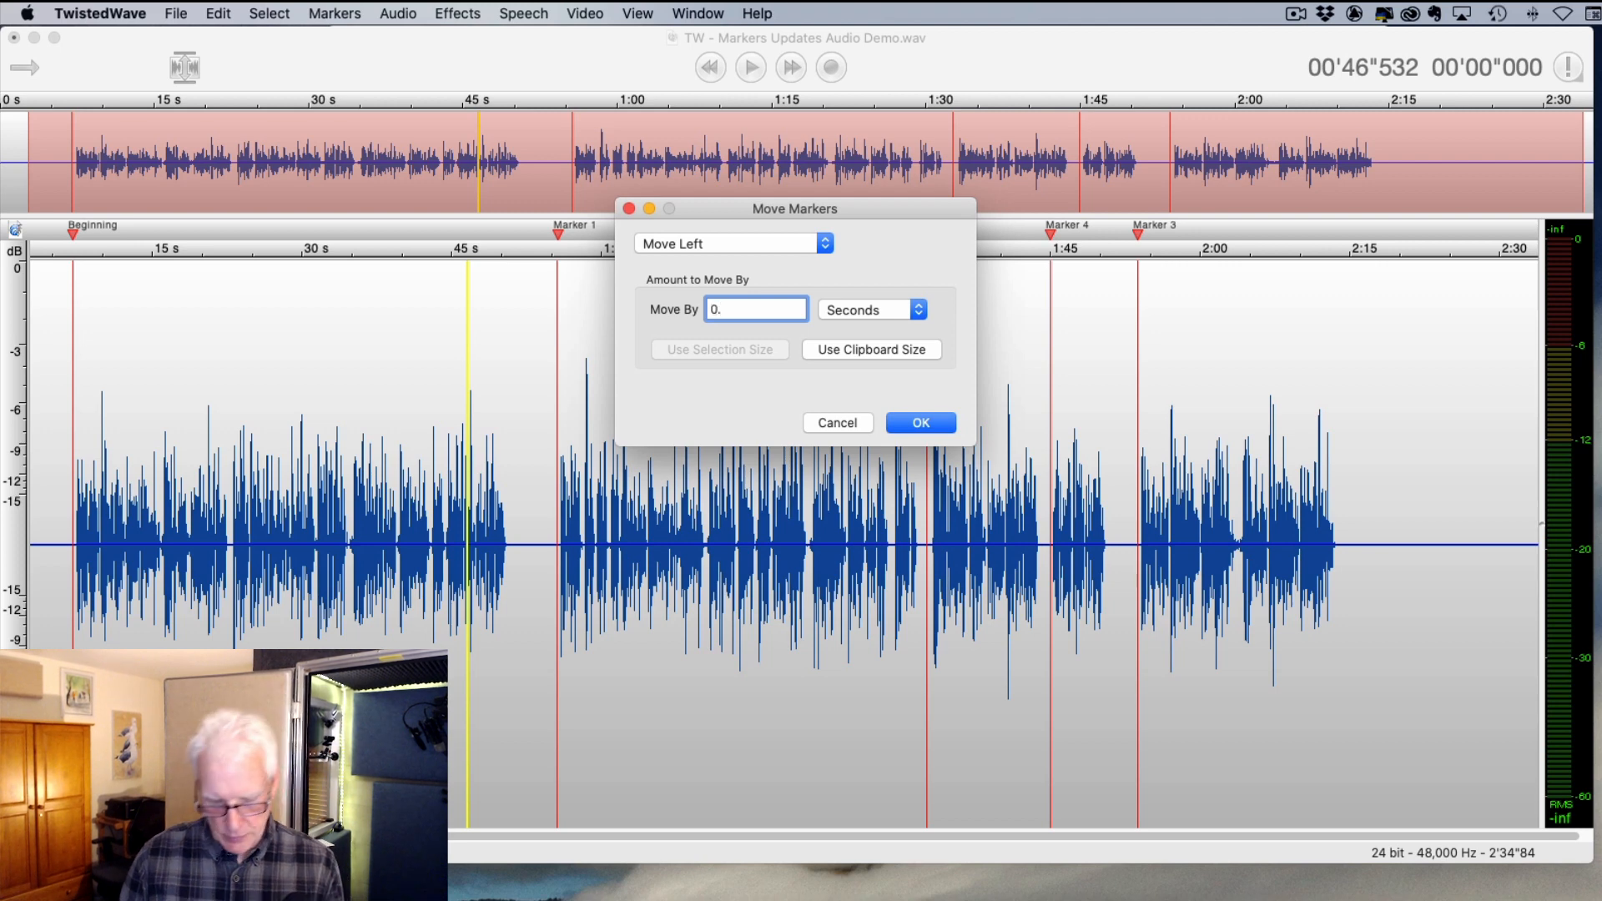
pyautogui.write('25')
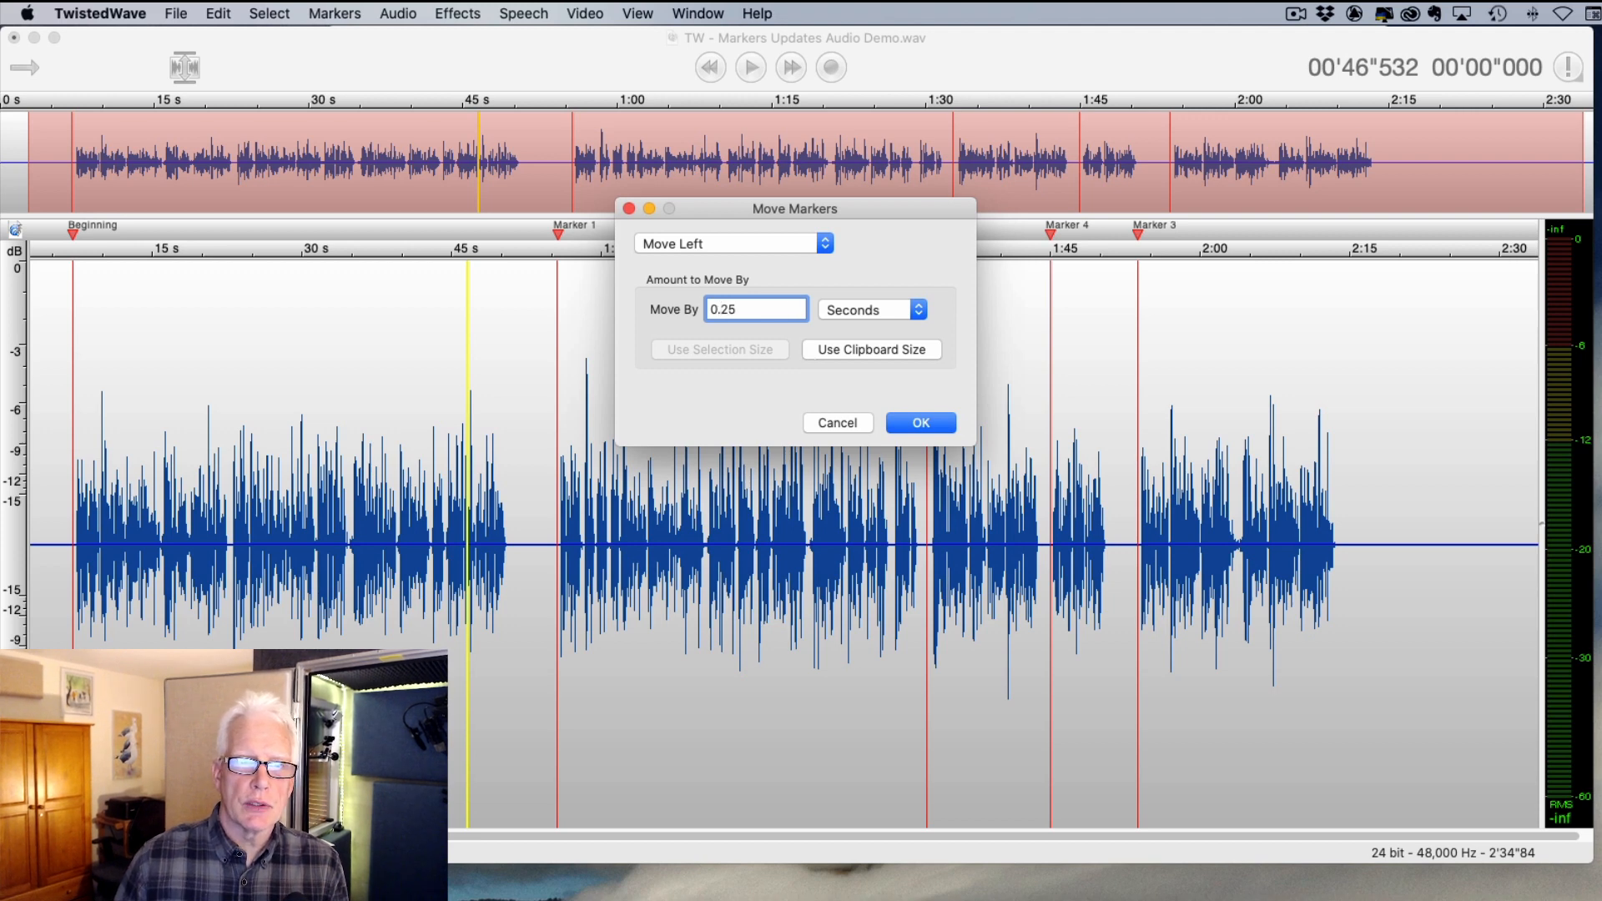
pyautogui.press('BackSpace')
pyautogui.press('BackSpace')
pyautogui.press('Delete')
pyautogui.press('Delete')
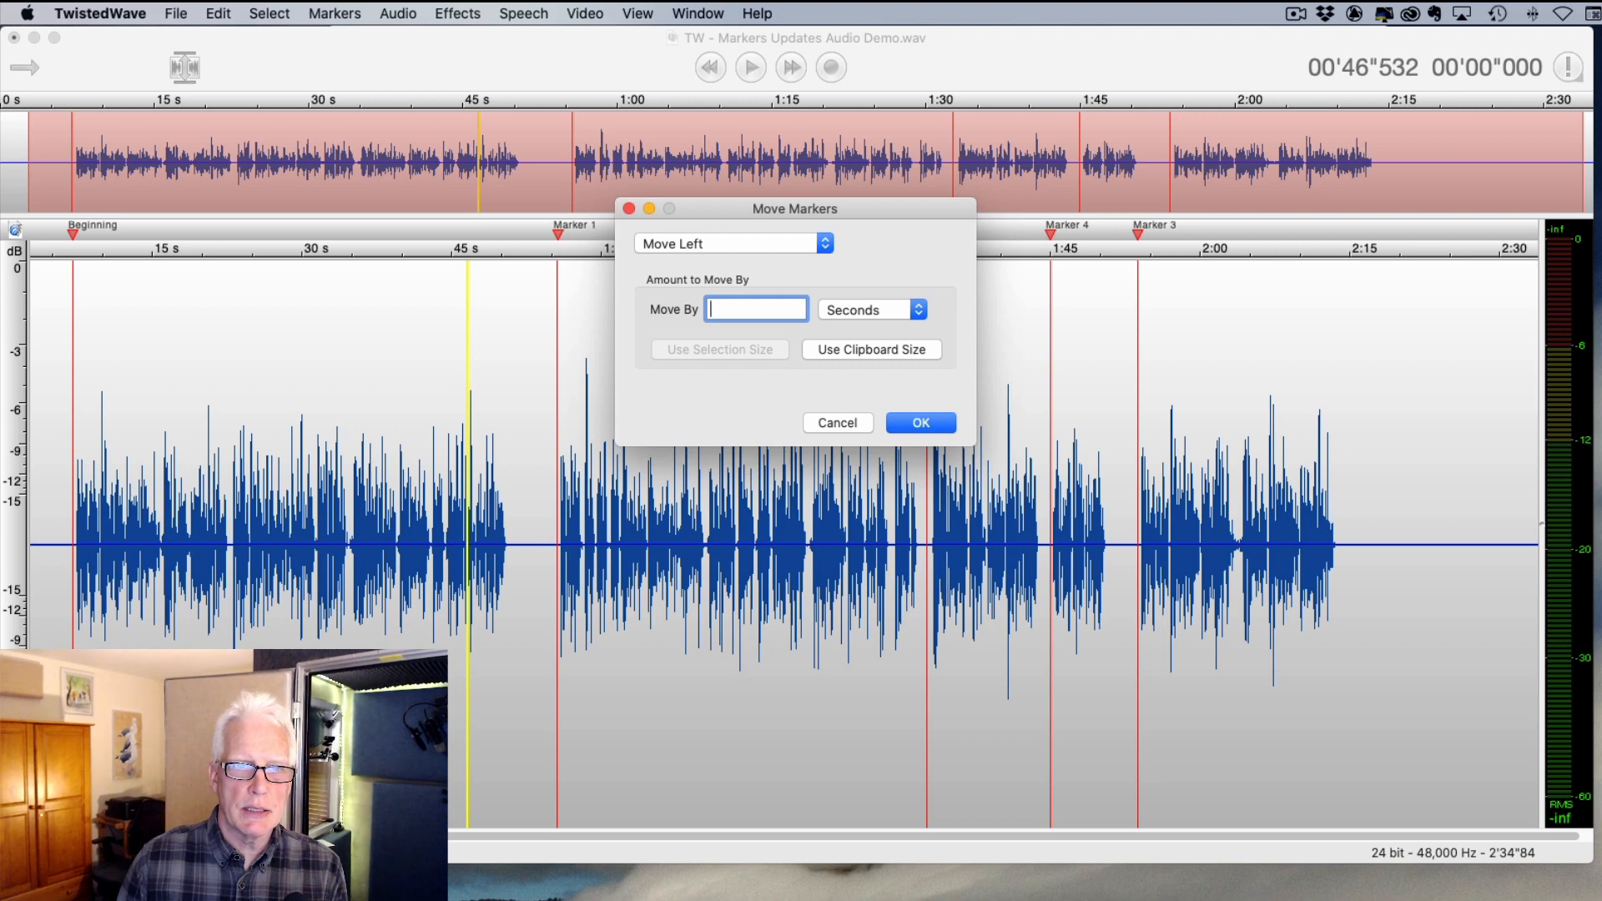
pyautogui.write('45')
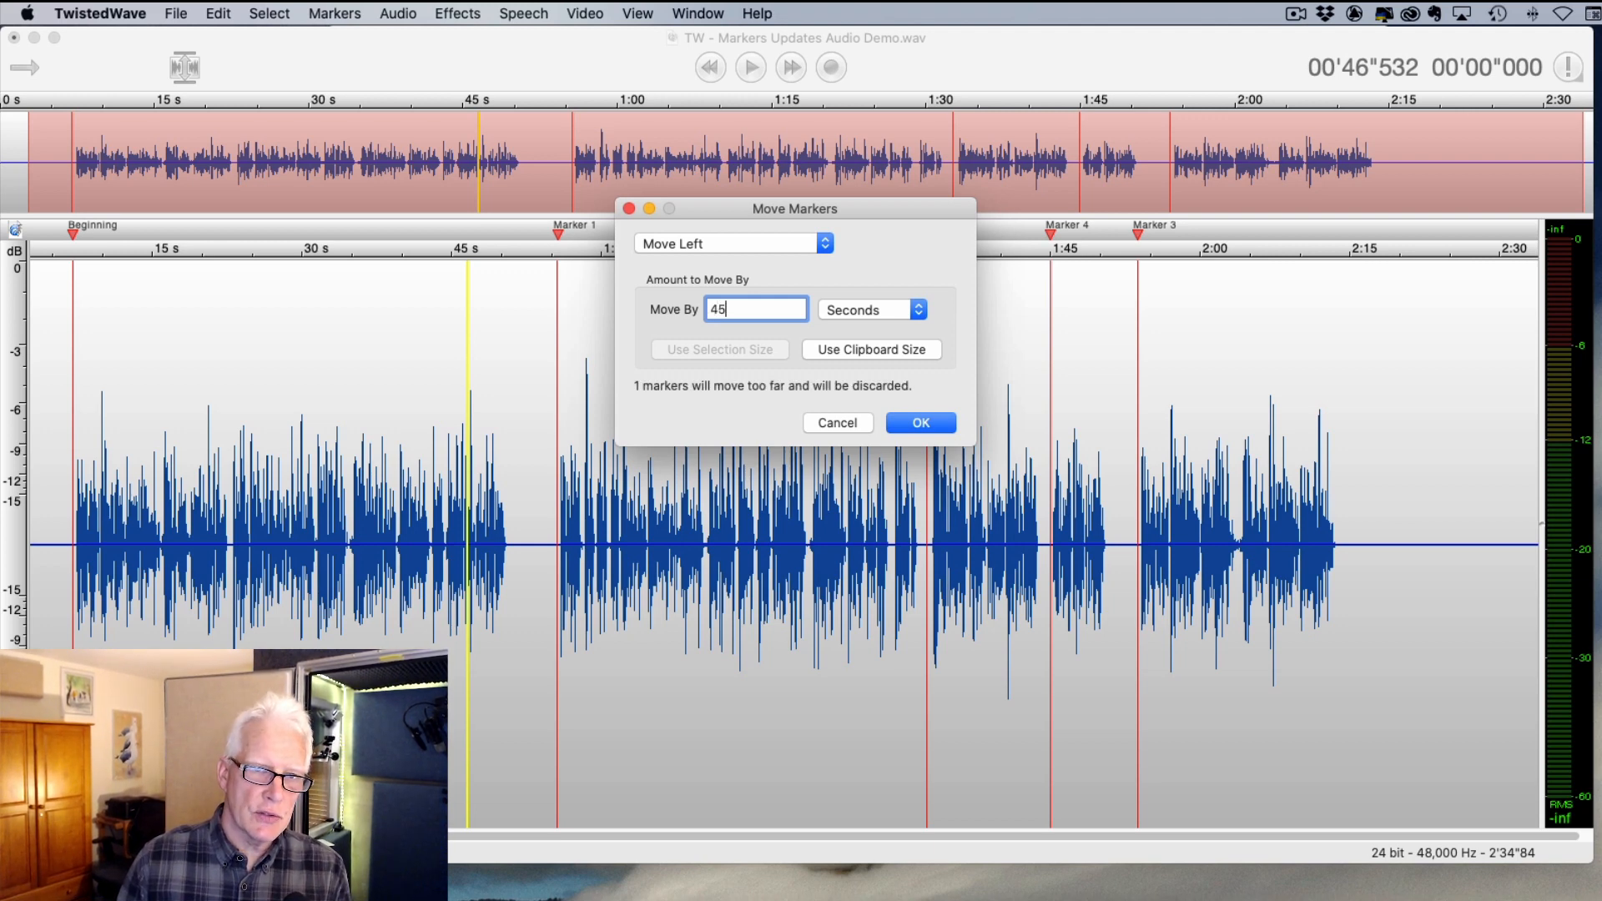
pyautogui.press('BackSpace')
pyautogui.press('BackSpace')
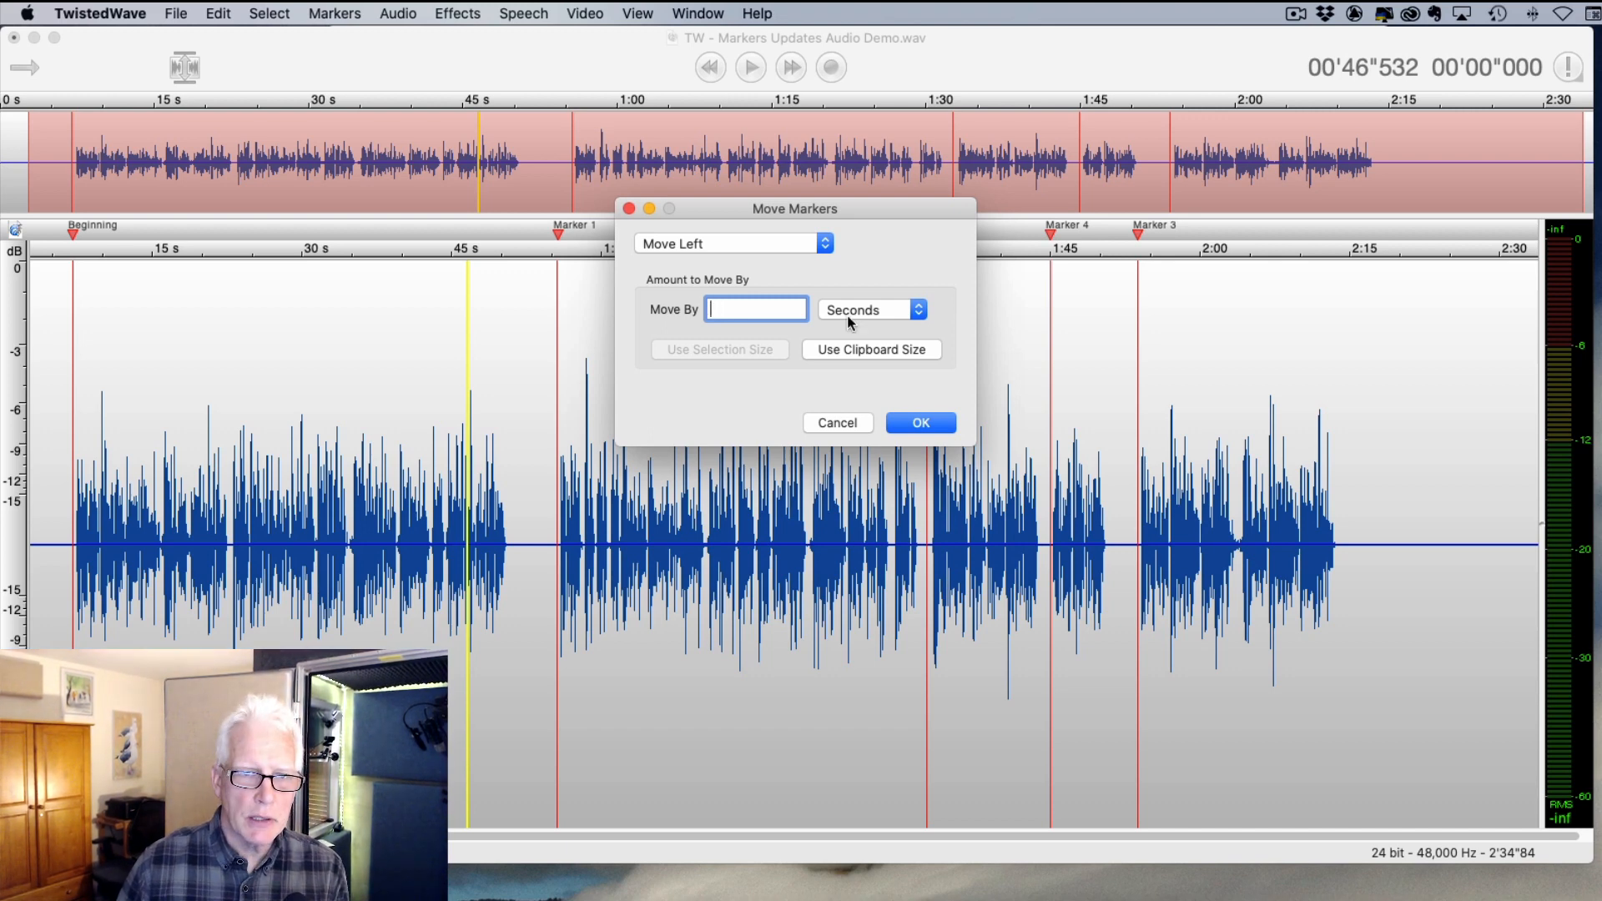
pyautogui.write('2')
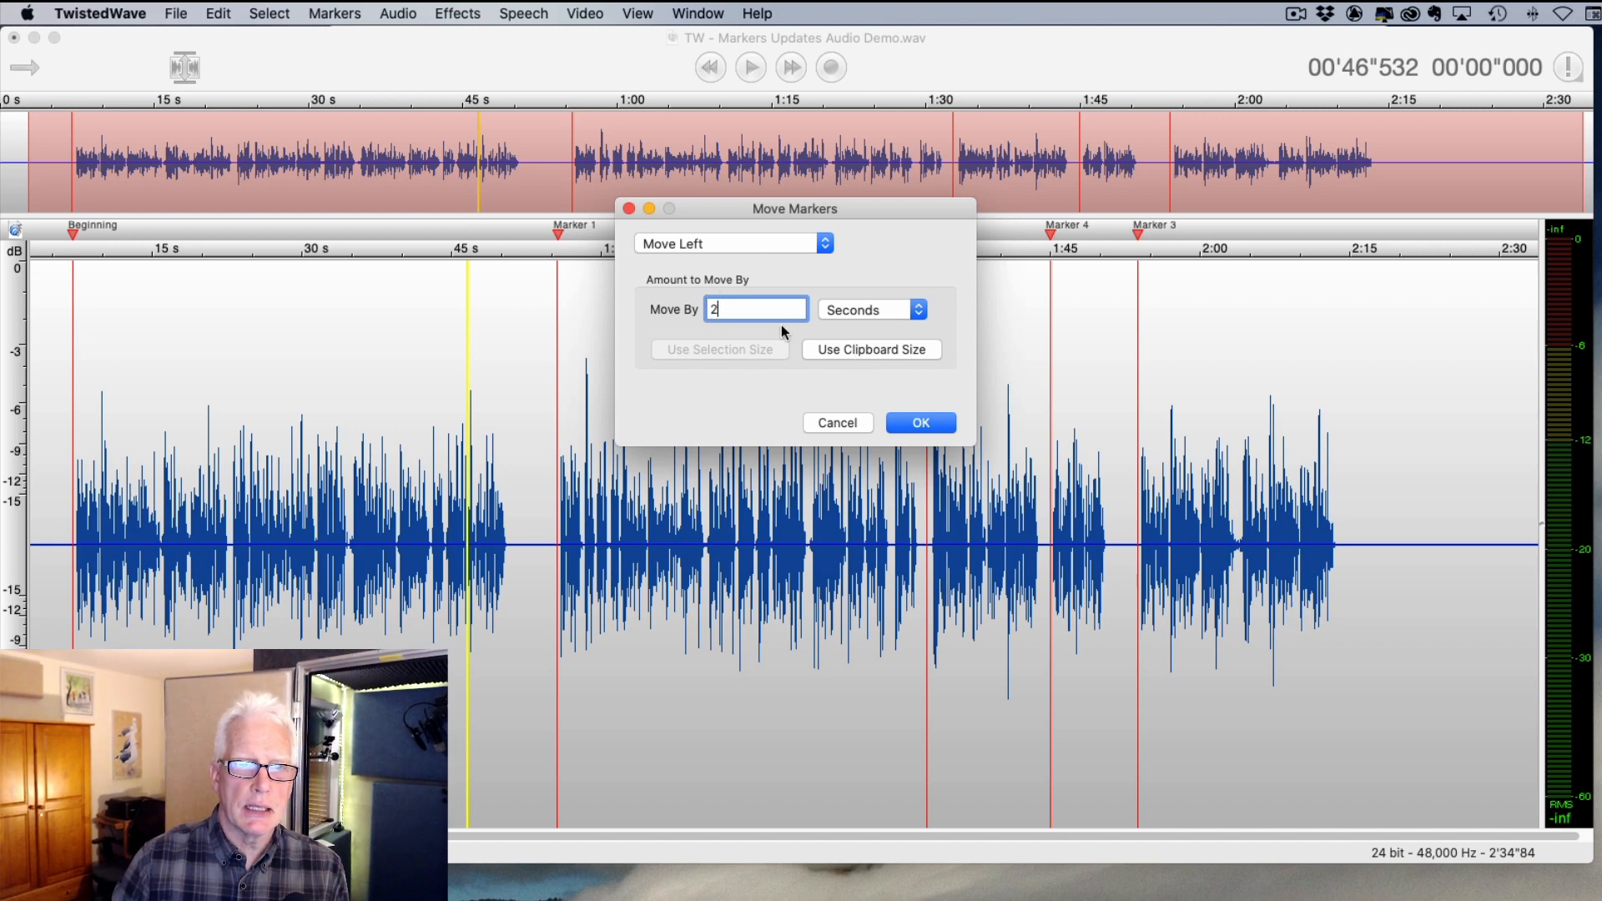
pyautogui.click(921, 423)
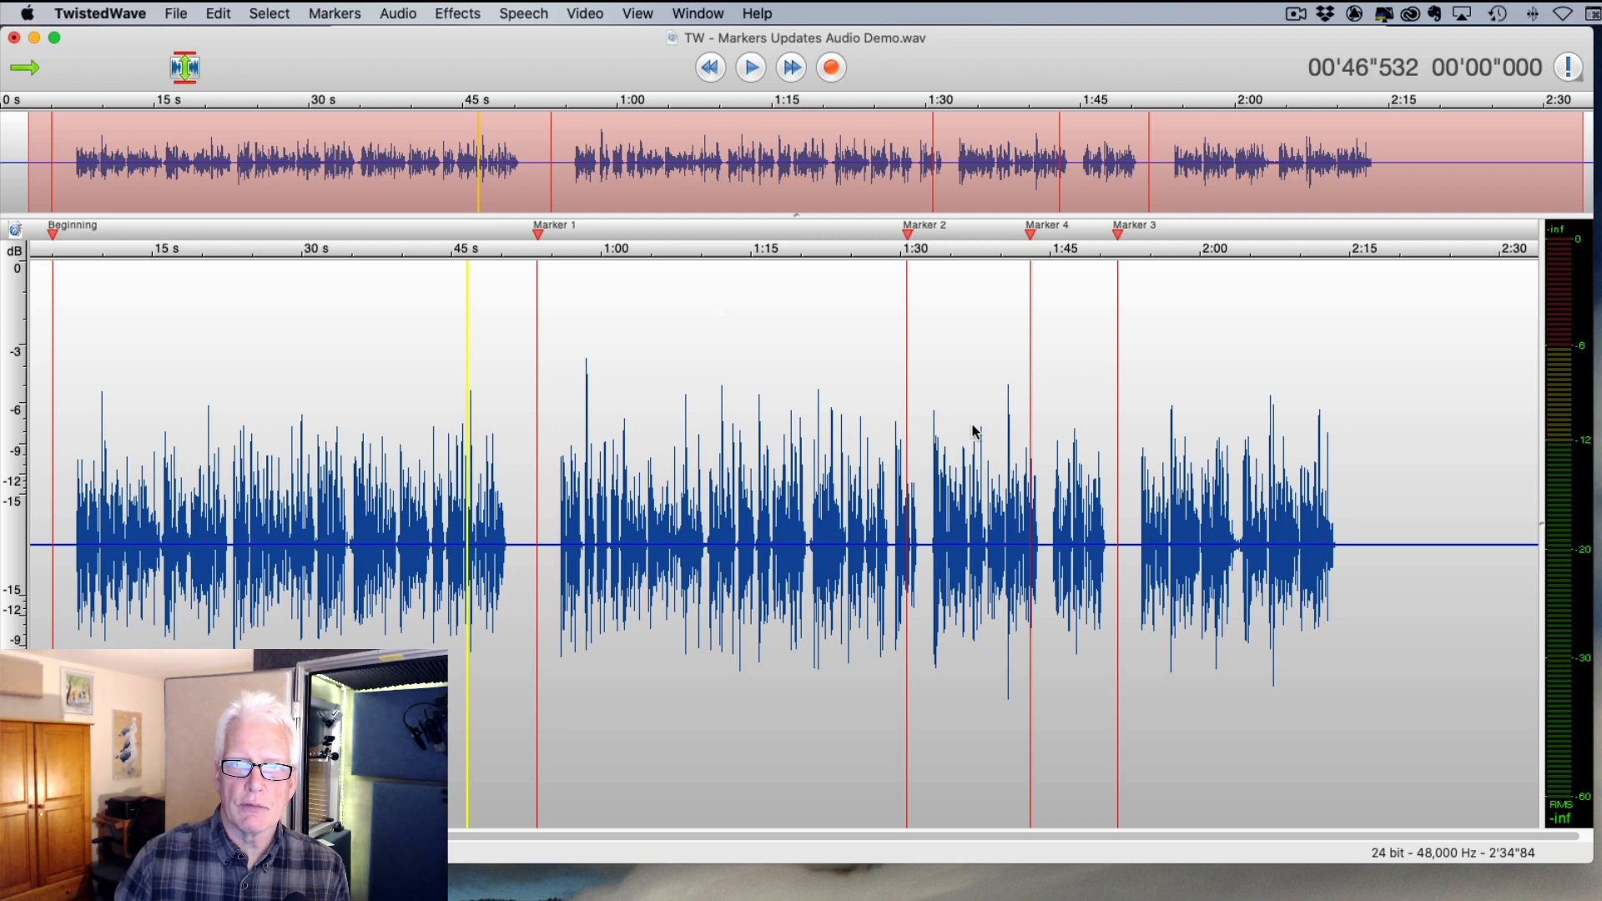
pyautogui.click(426, 367)
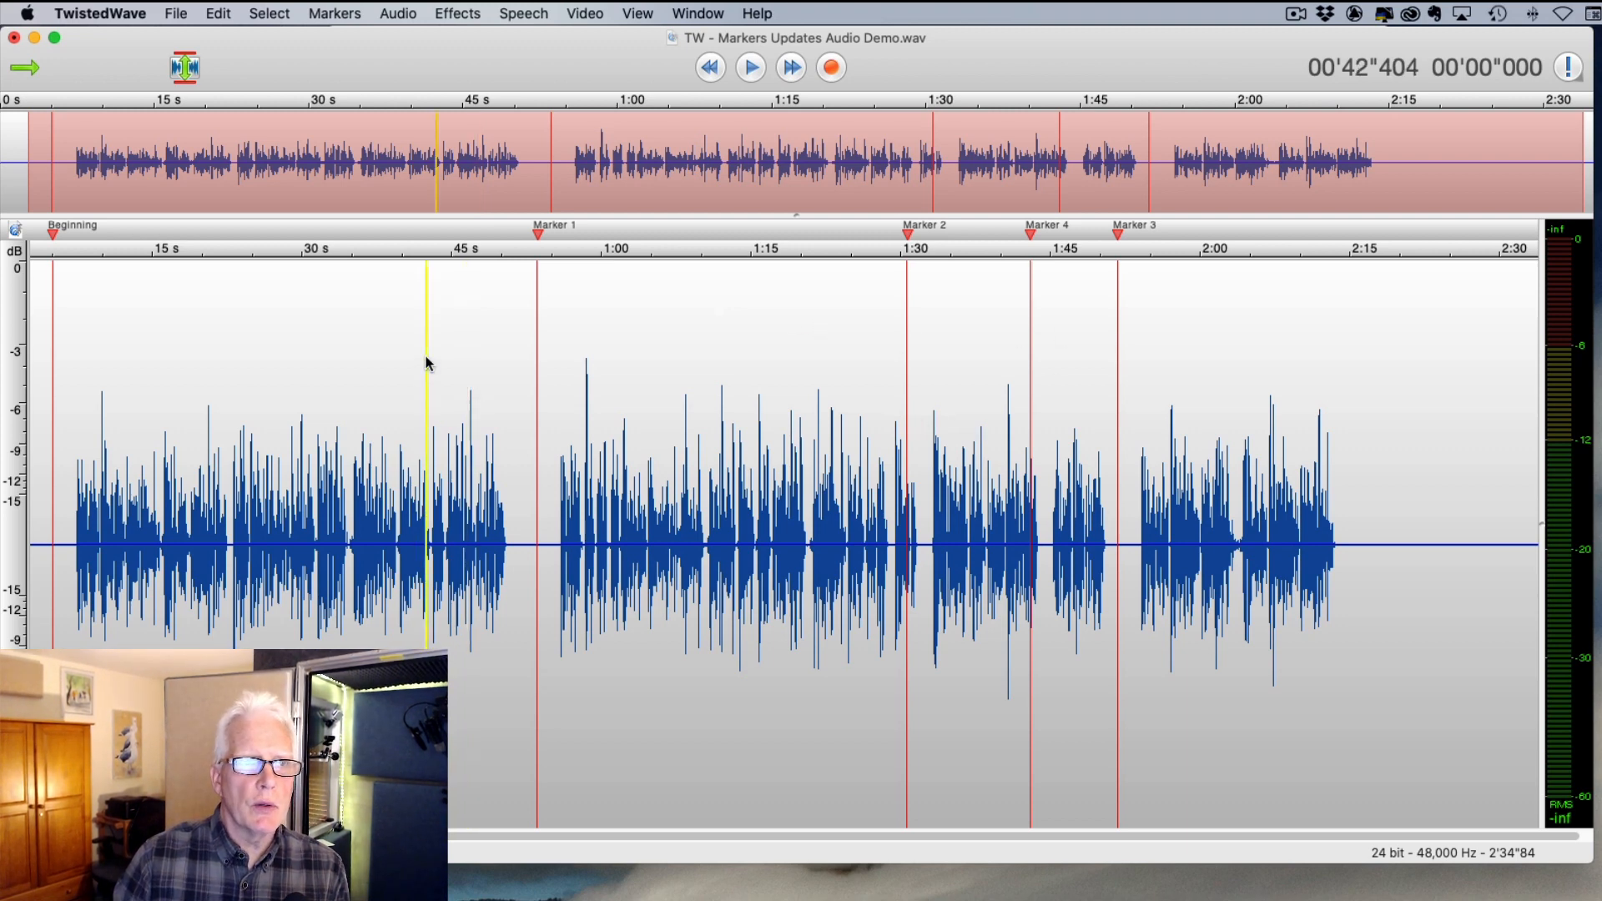
# - Shift all markers 2 seconds right with Move Right, then select audio from 1:29 to 1:58
pyautogui.click(331, 14)
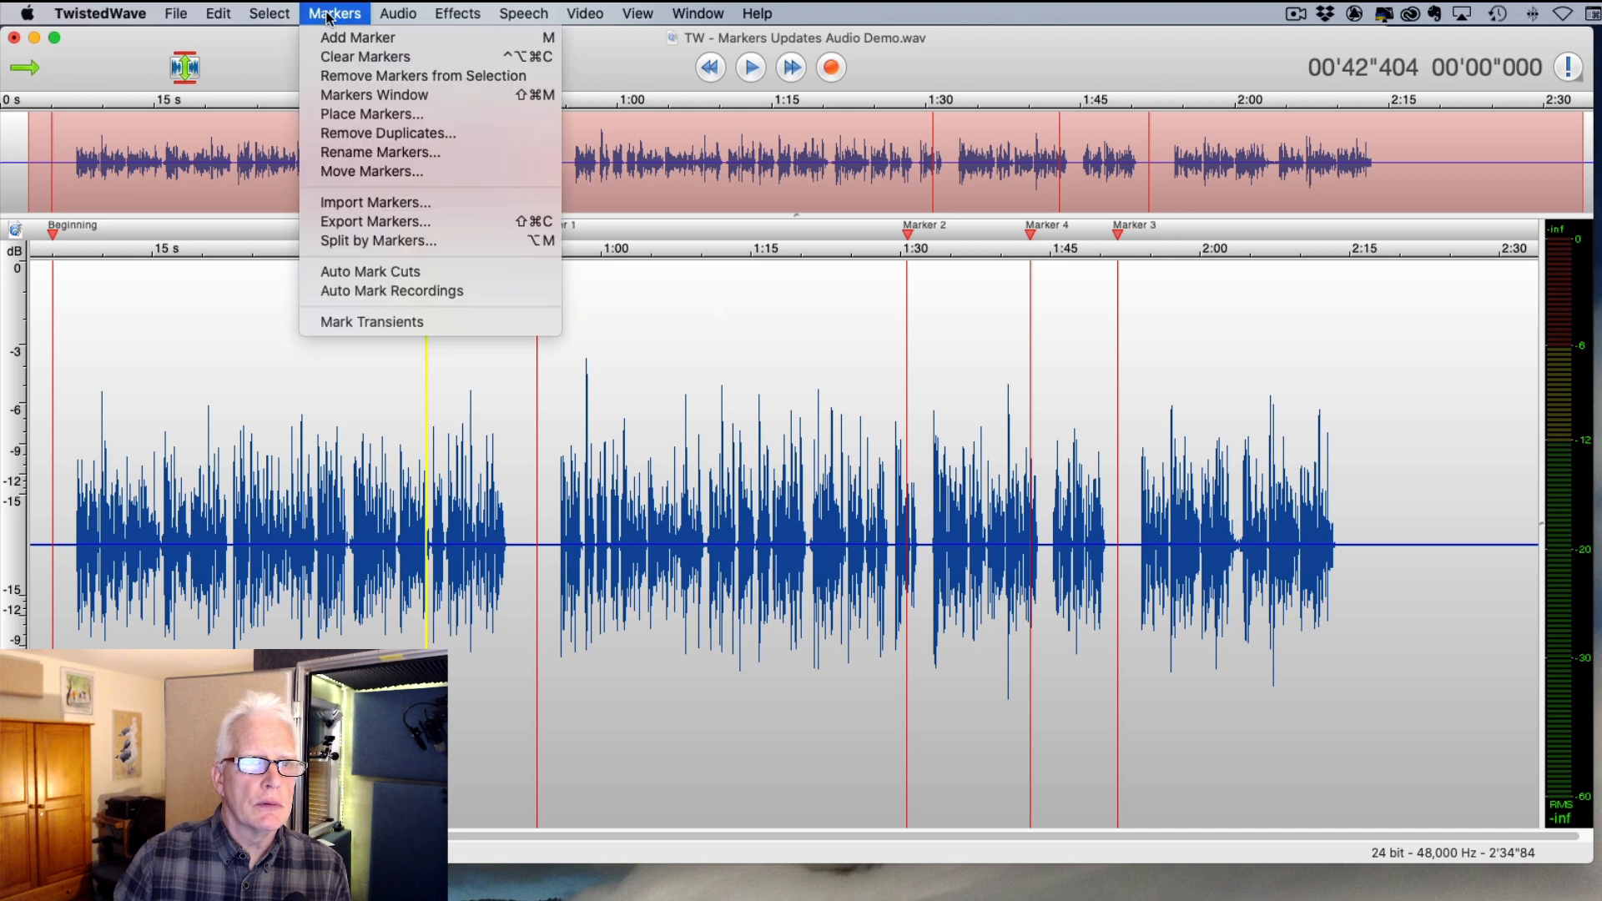
pyautogui.click(372, 171)
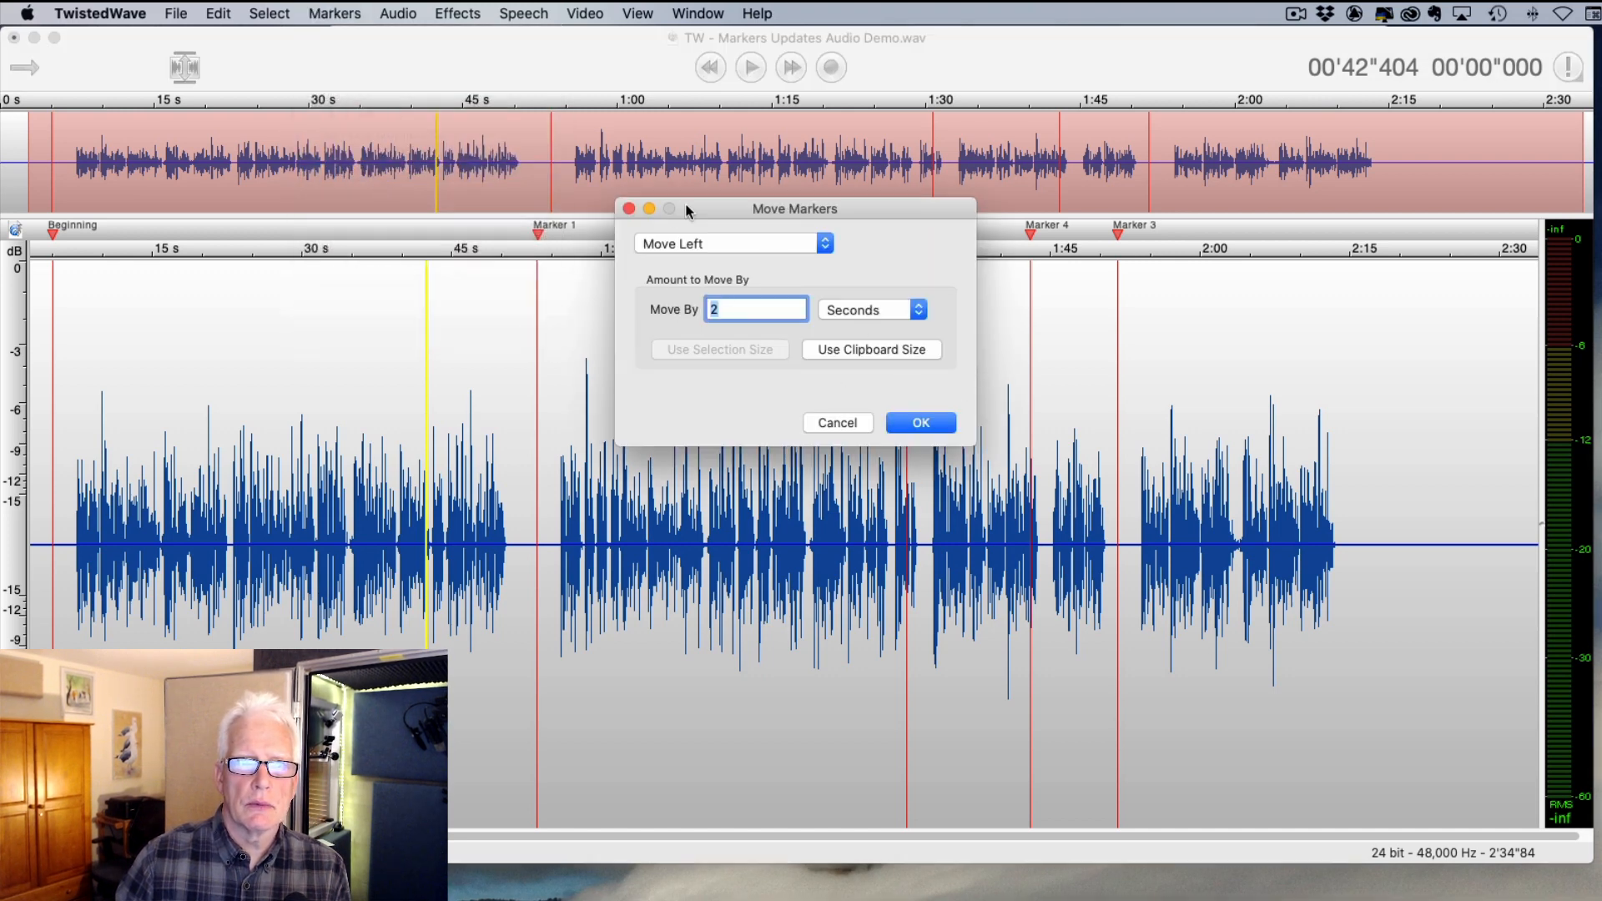
pyautogui.moveTo(738, 206)
pyautogui.mouseDown()
pyautogui.moveTo(757, 203)
pyautogui.moveTo(669, 432)
pyautogui.mouseUp()
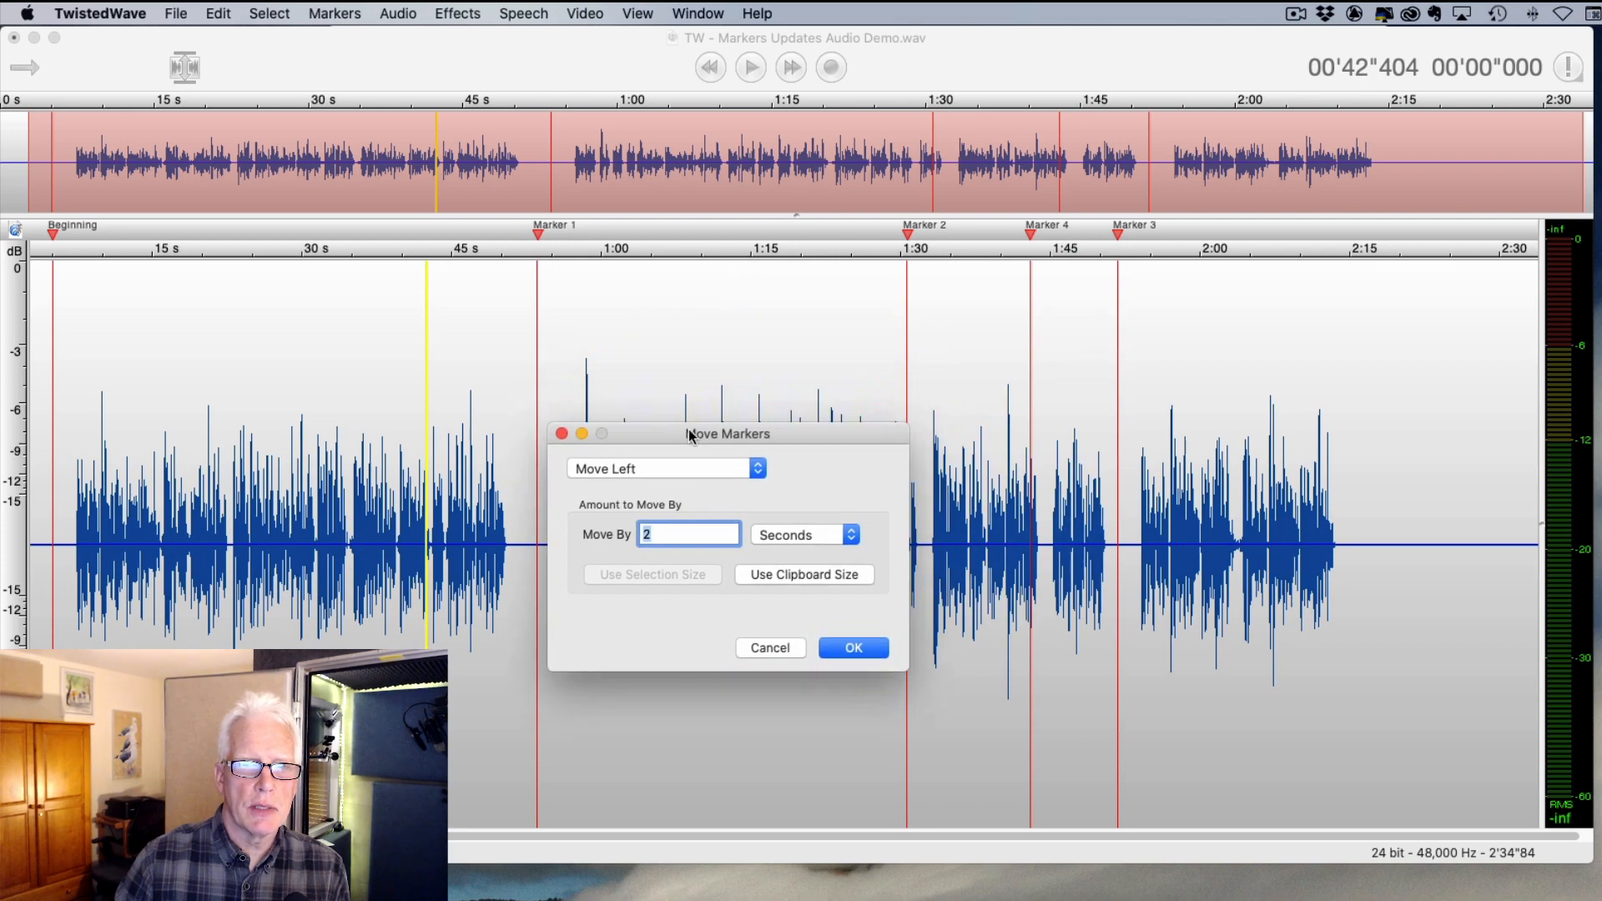
pyautogui.click(672, 472)
pyautogui.click(660, 488)
pyautogui.click(860, 652)
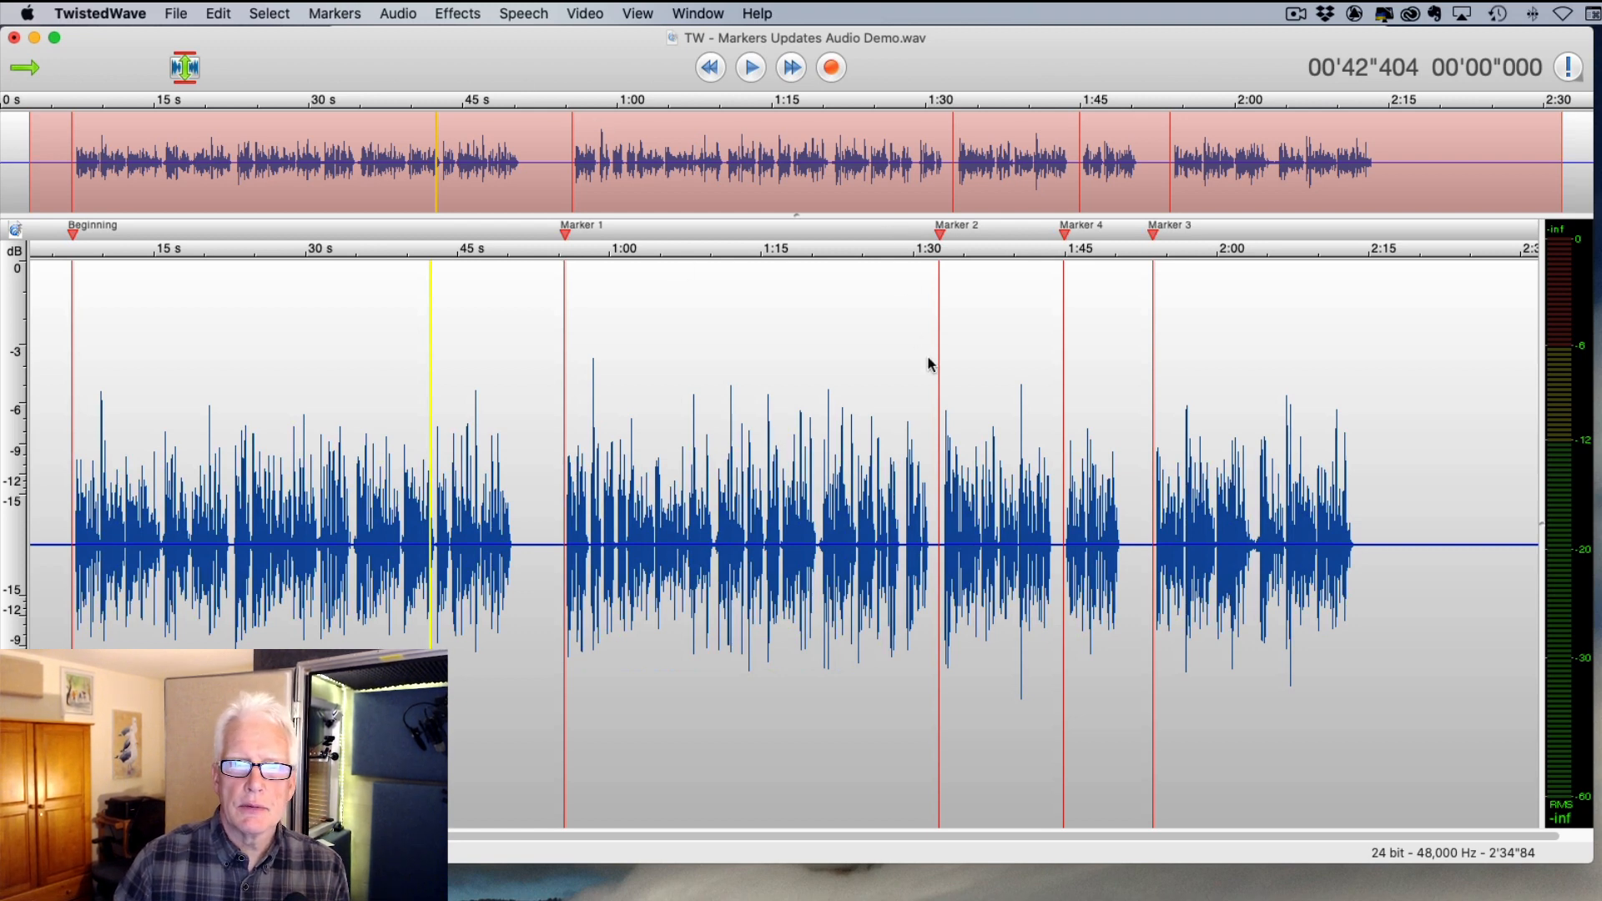
pyautogui.moveTo(913, 371); pyautogui.dragTo(1203, 393)
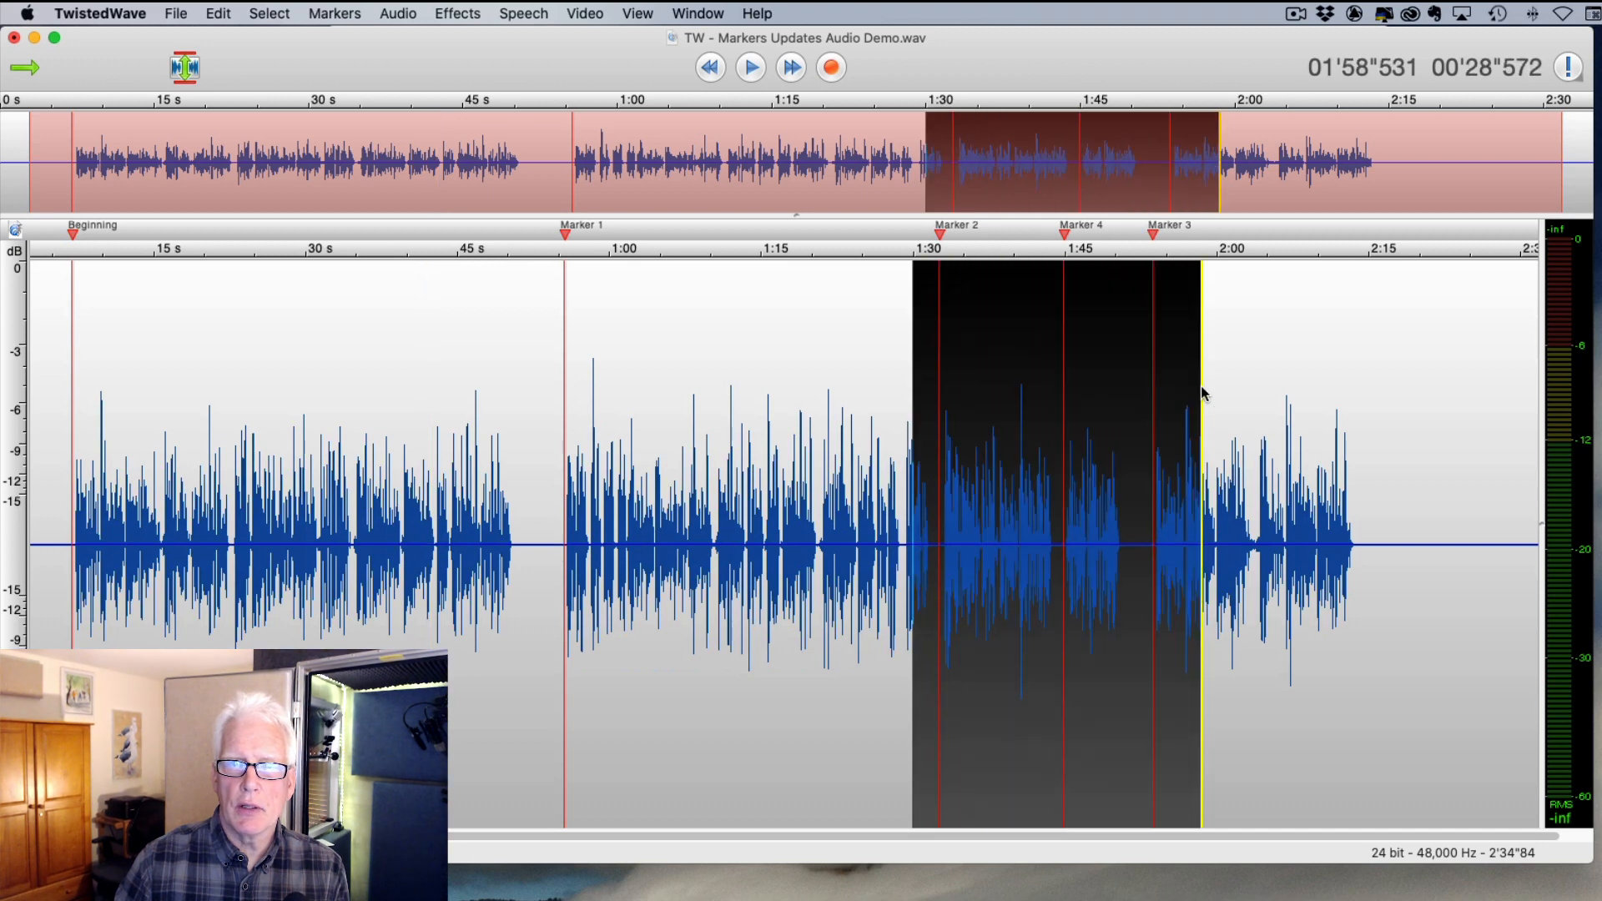
# - Move only the selection's markers 3 seconds left, with 'Only move markers from selection' ticked
pyautogui.click(336, 13)
pyautogui.click(388, 171)
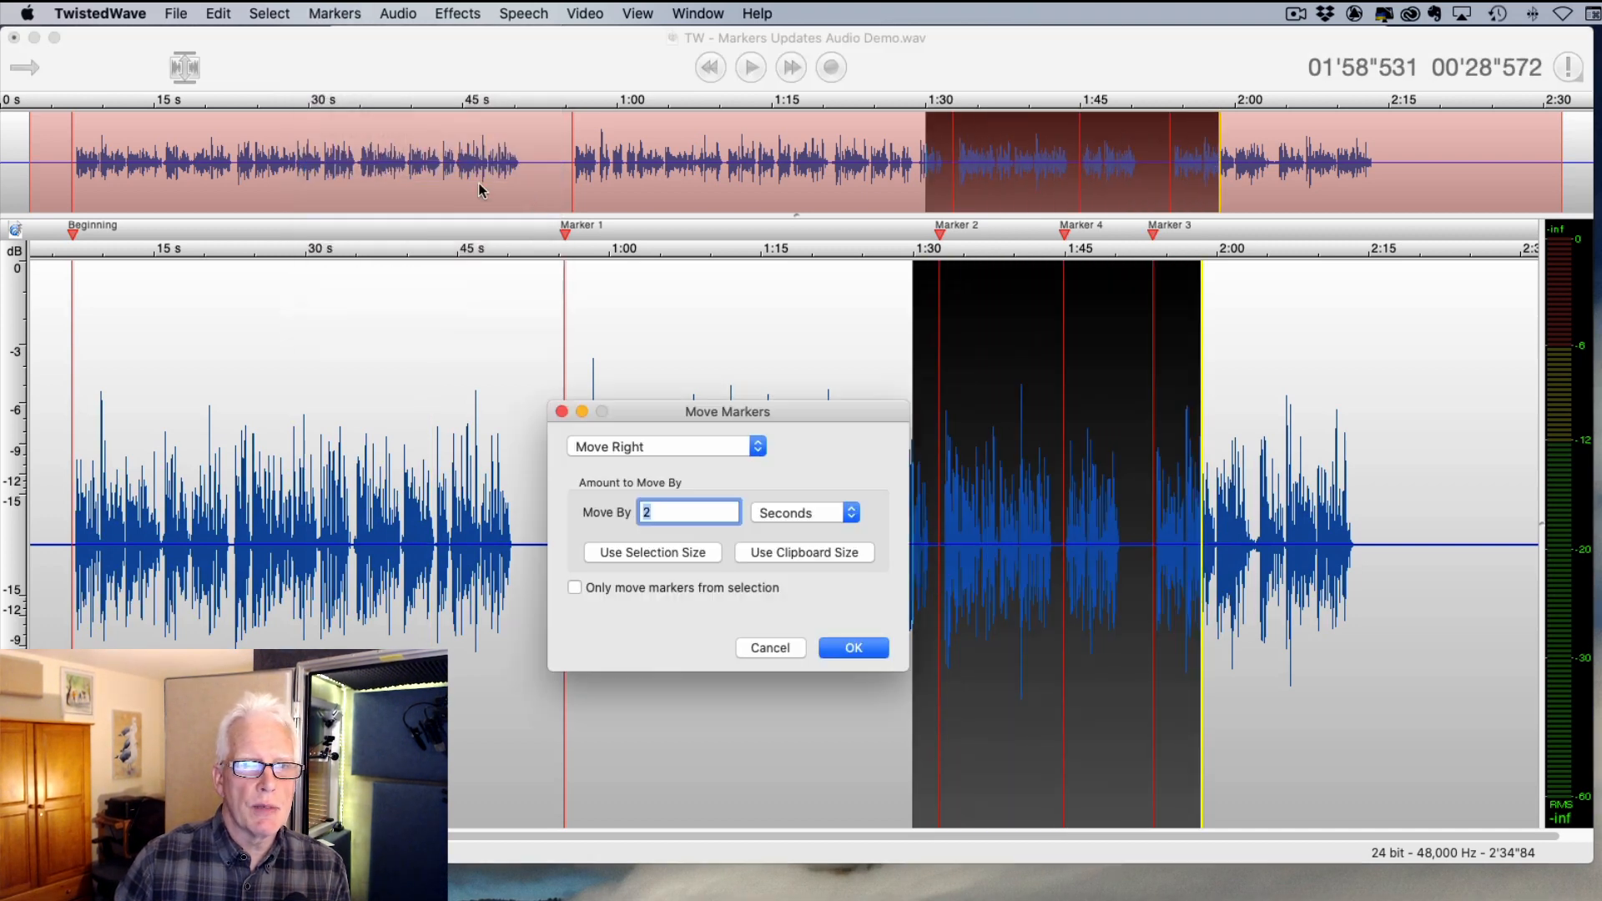
pyautogui.moveTo(714, 414); pyautogui.dragTo(691, 229)
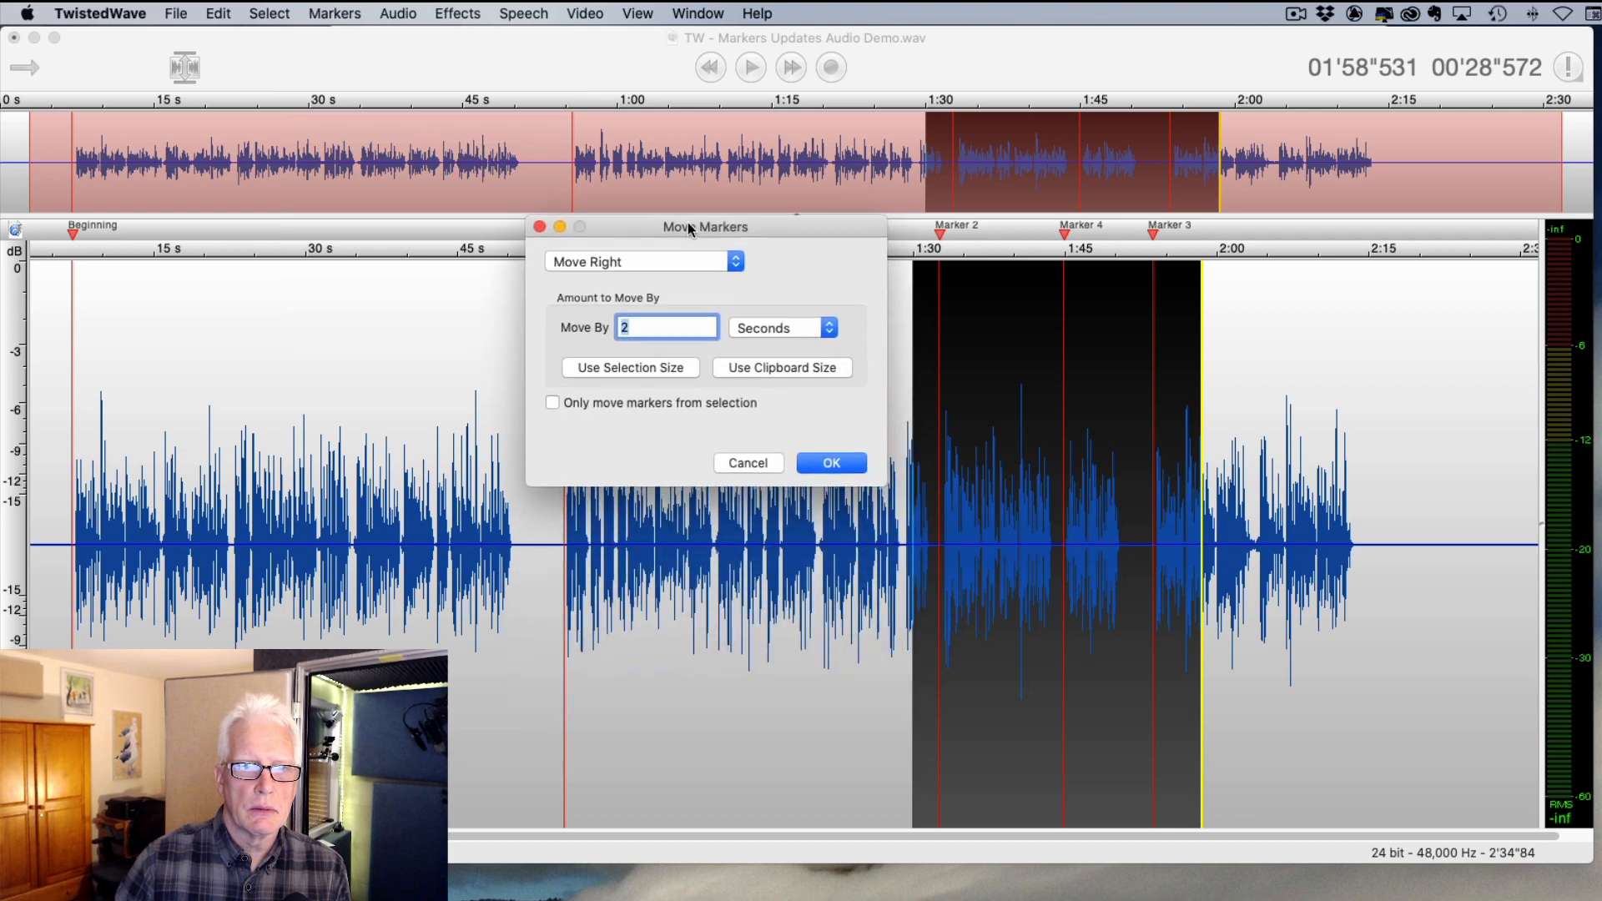
pyautogui.click(553, 403)
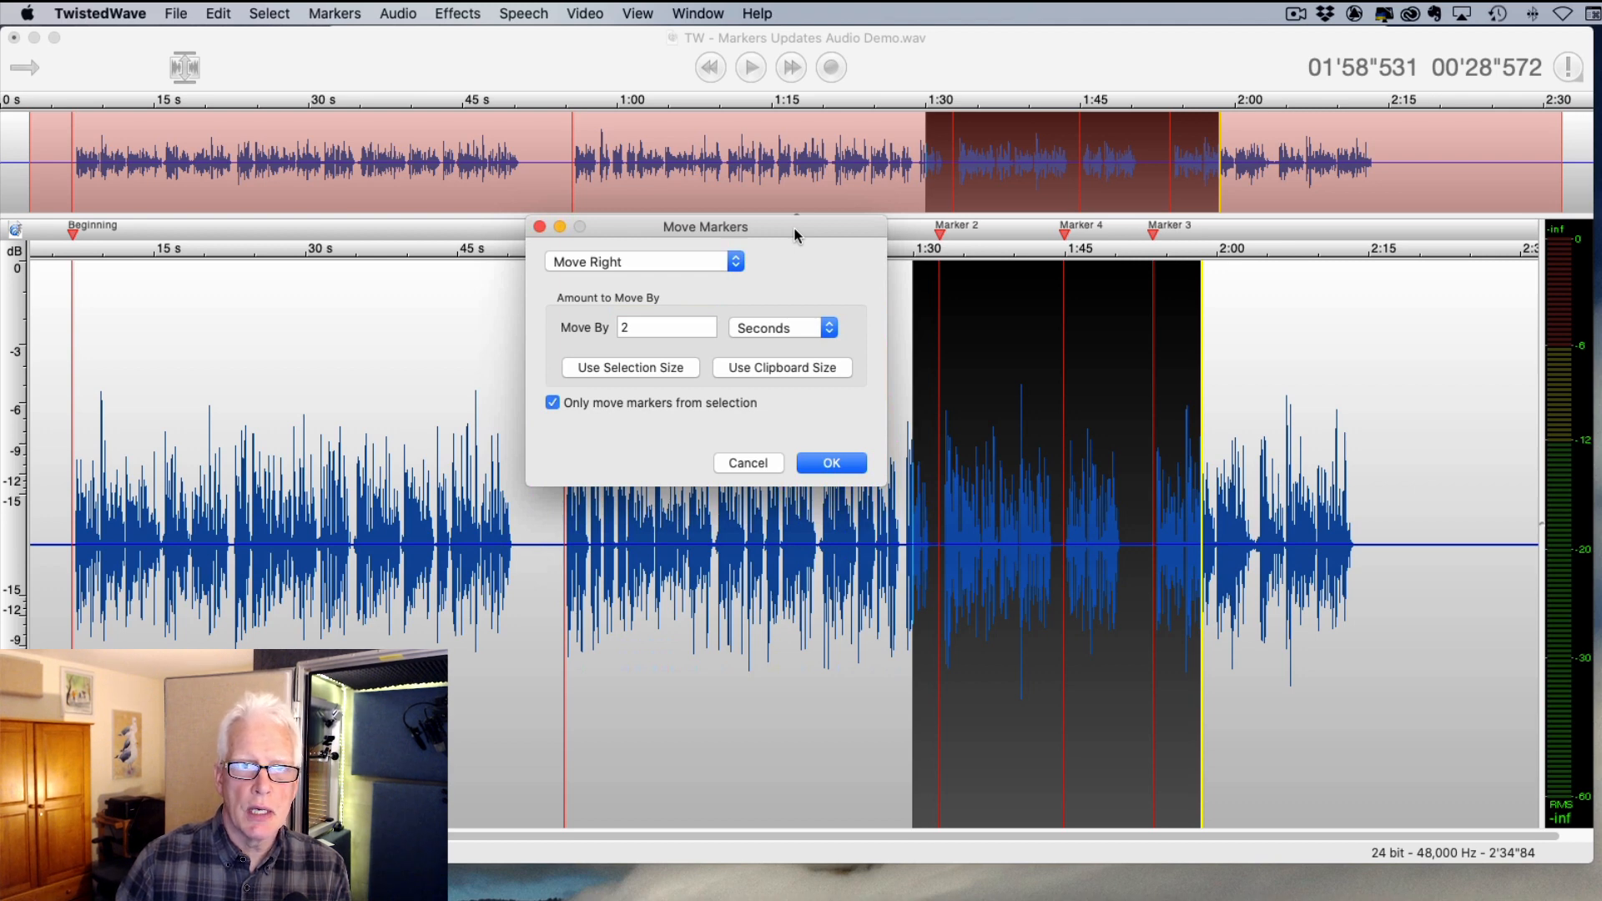
pyautogui.moveTo(795, 236); pyautogui.dragTo(739, 169)
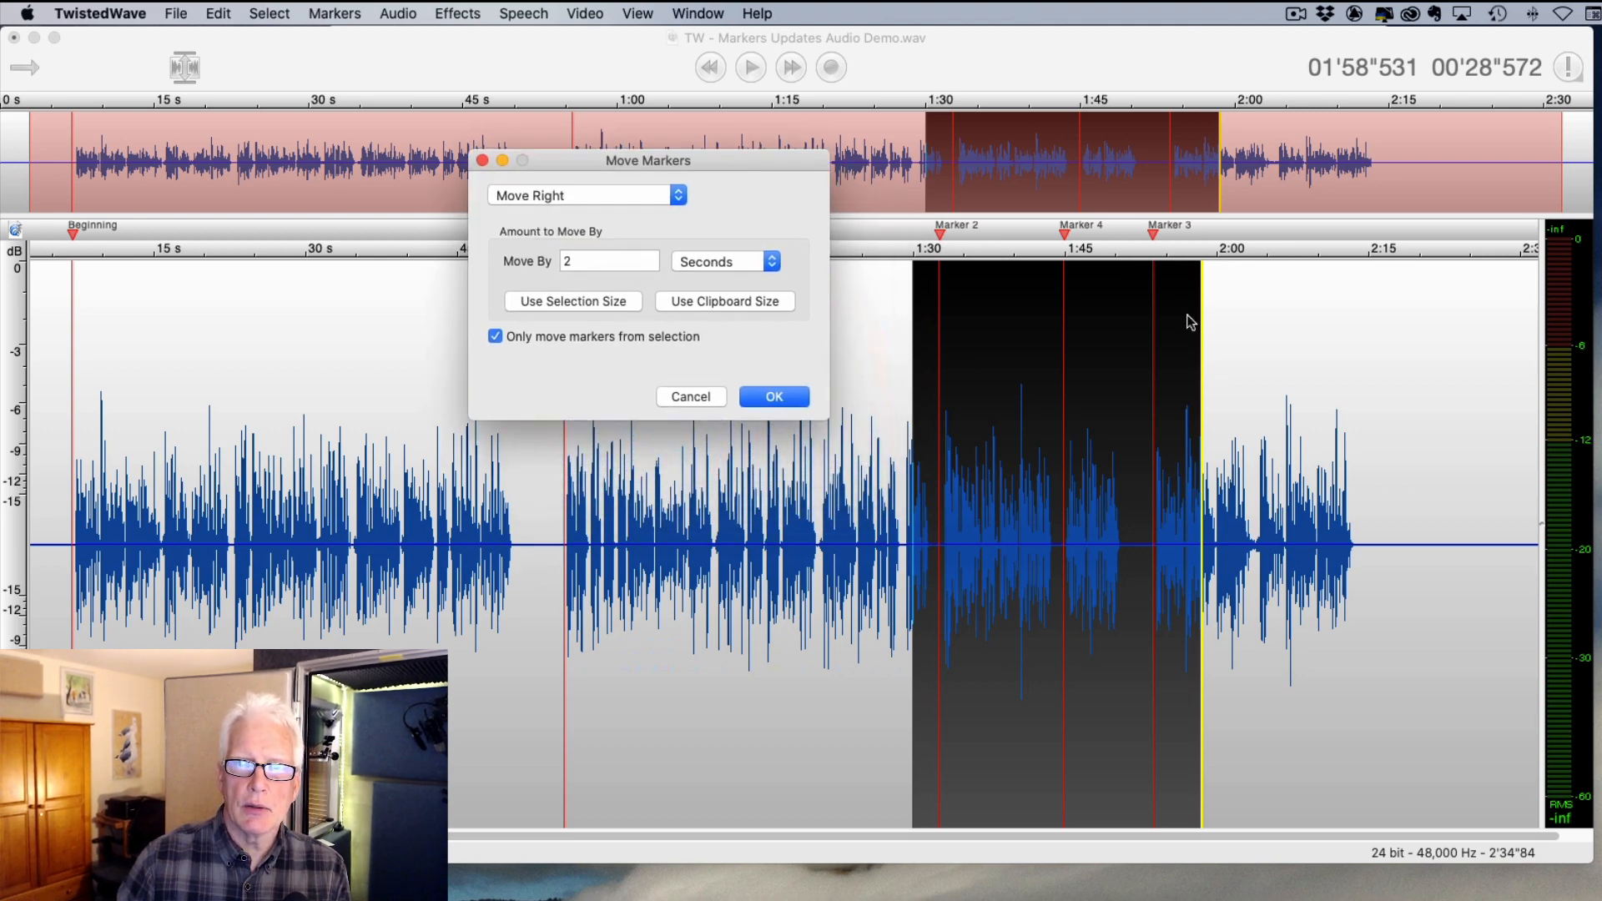
pyautogui.moveTo(576, 262); pyautogui.dragTo(555, 274)
pyautogui.write('3')
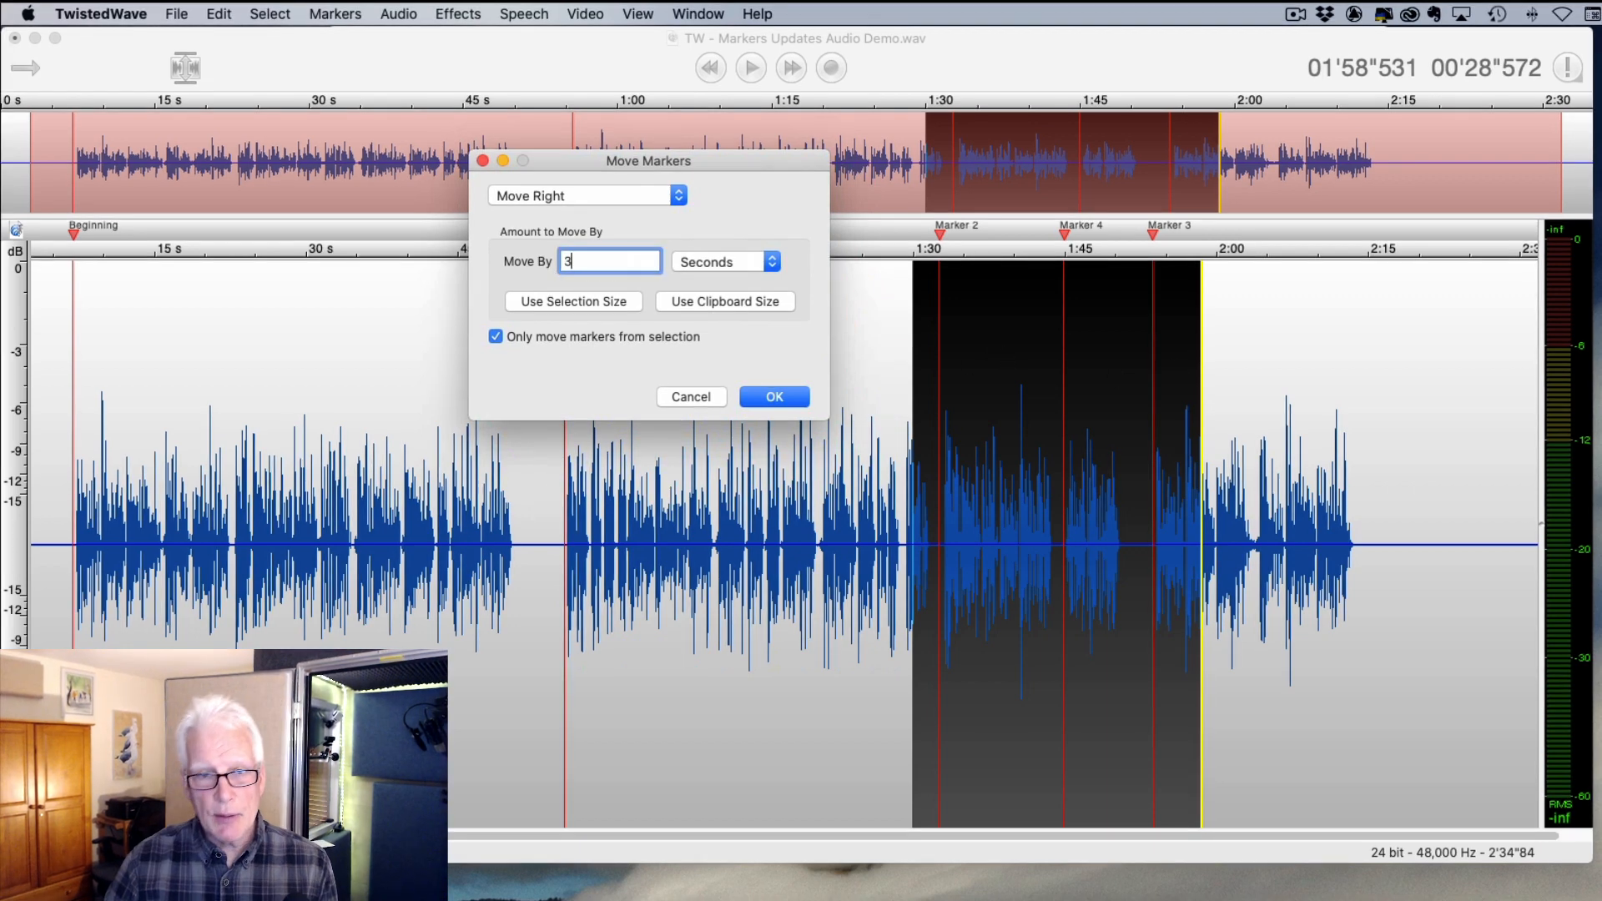
pyautogui.click(634, 197)
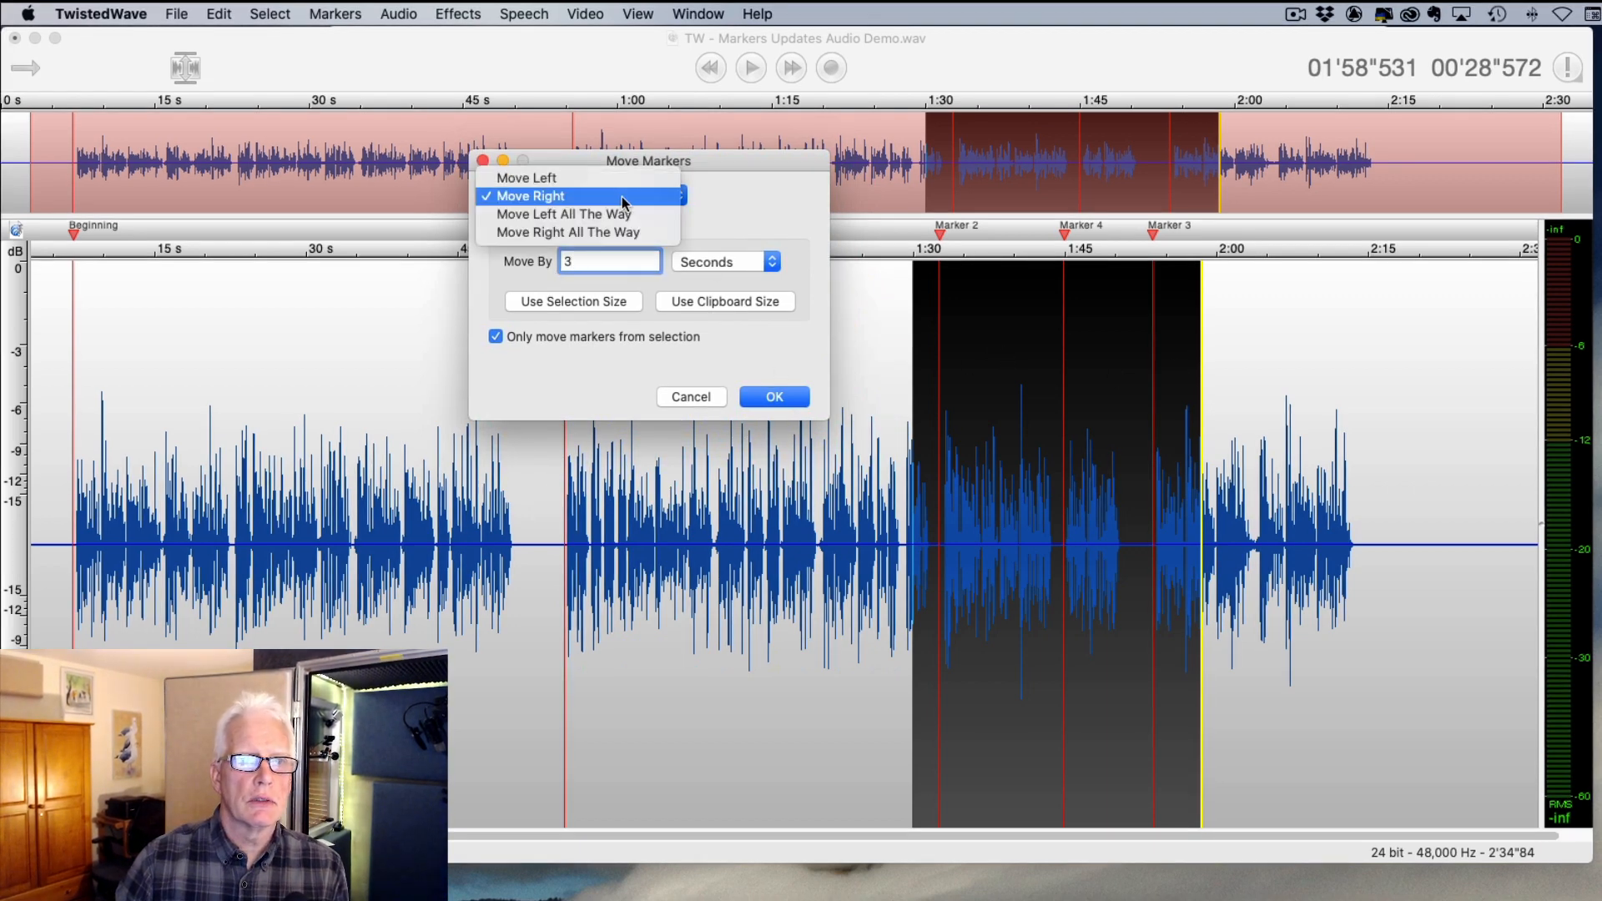
pyautogui.click(635, 174)
pyautogui.click(776, 398)
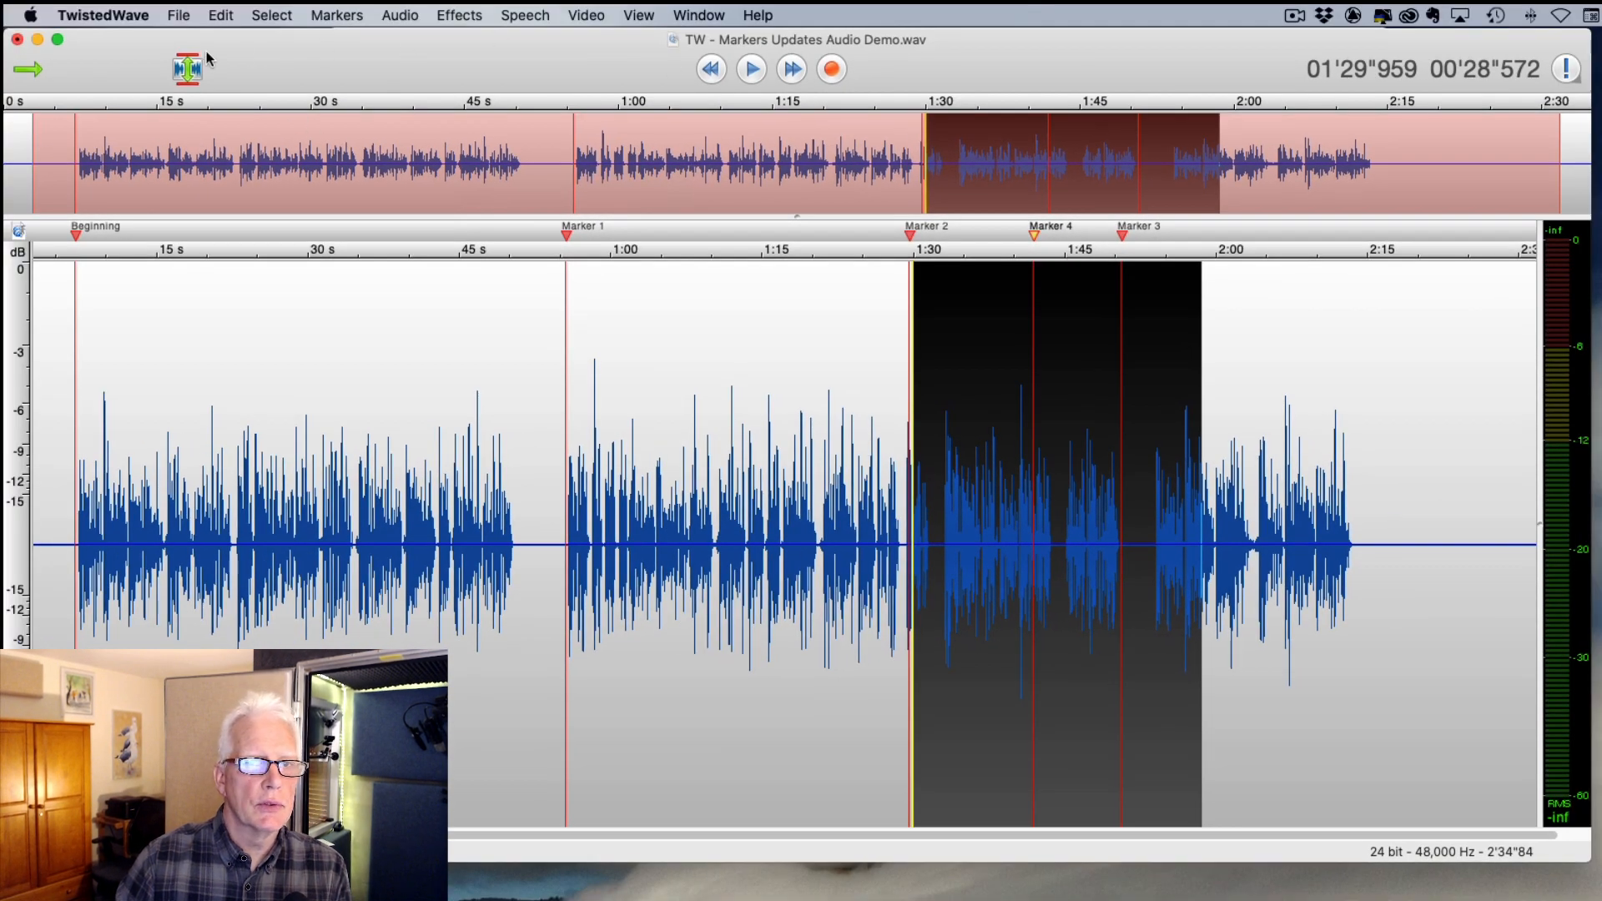
# - Shift the selection's markers right with Move Markers, then clear the selection near 1:04
pyautogui.click(320, 15)
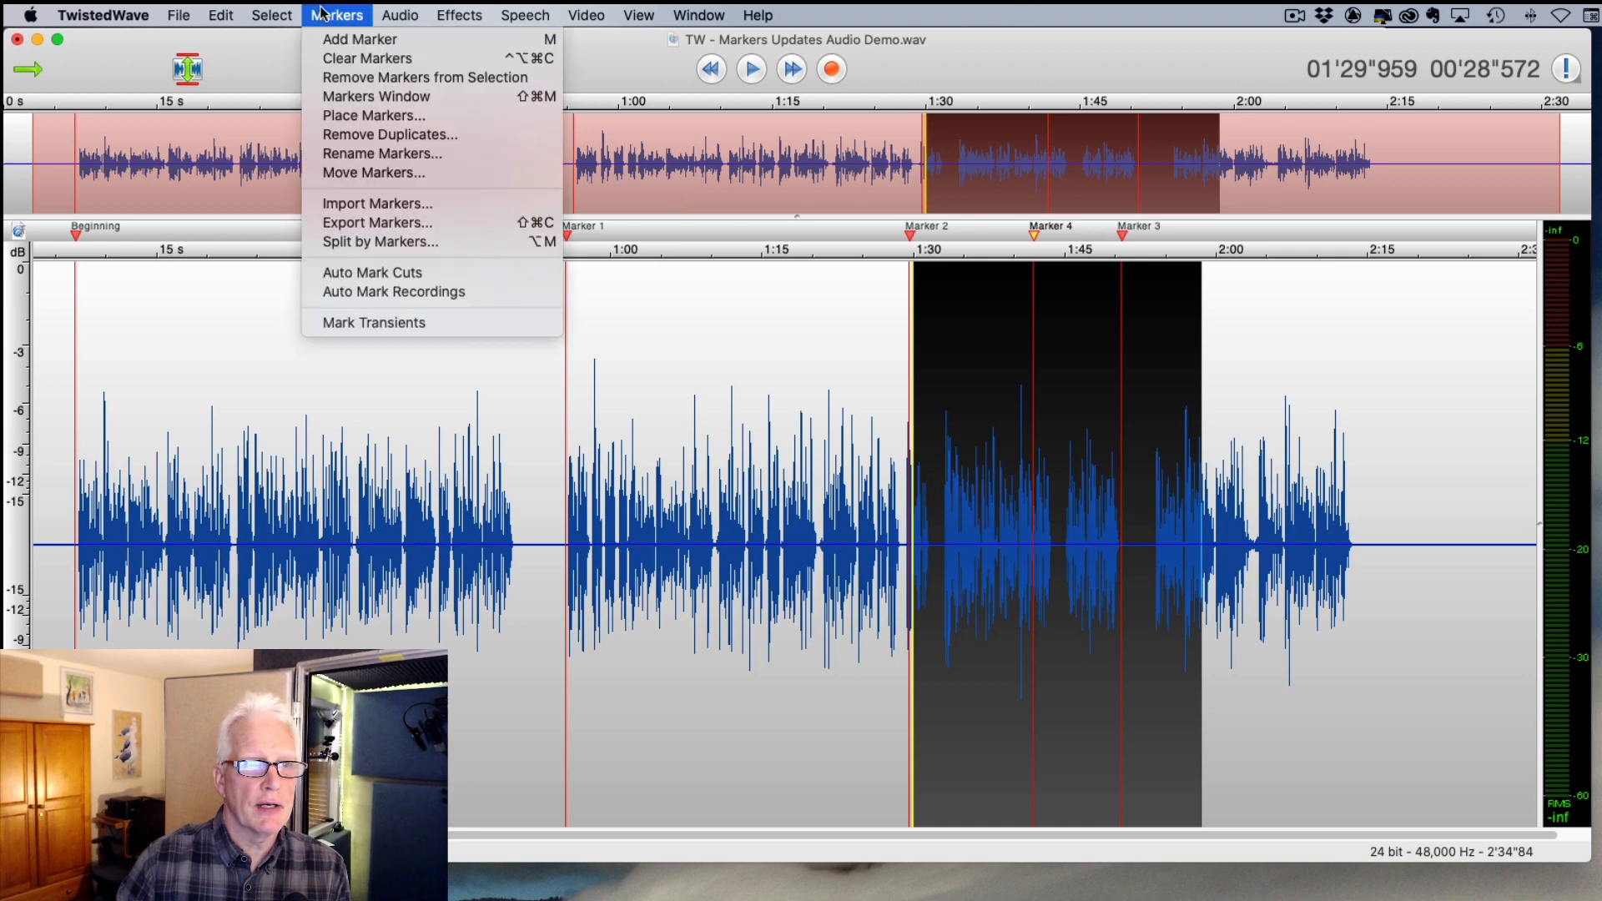
pyautogui.click(392, 174)
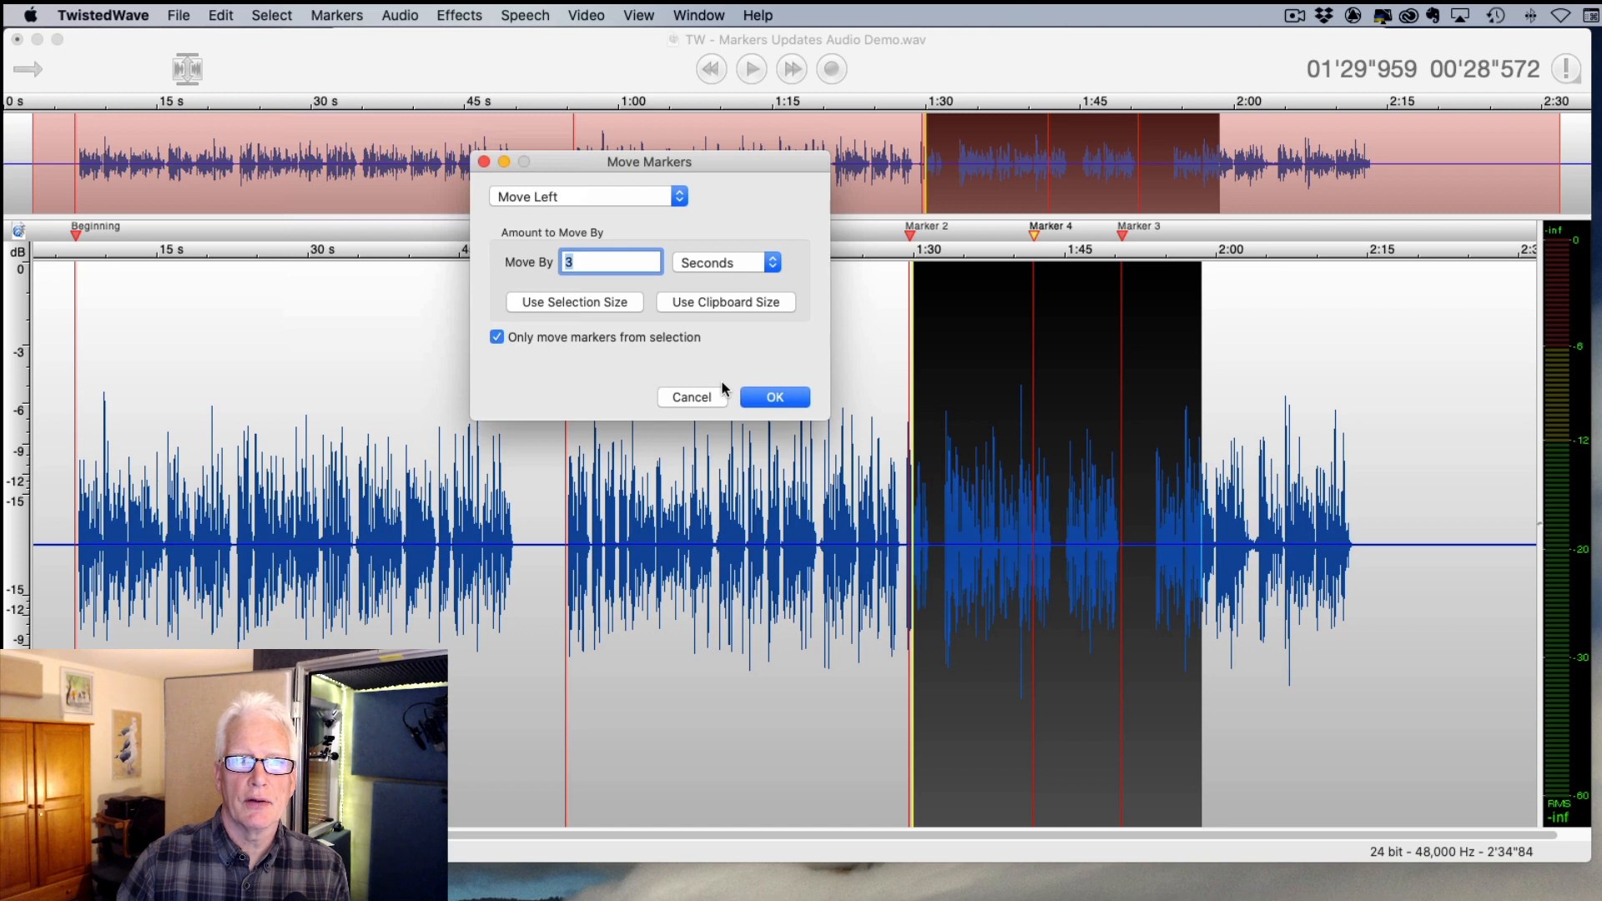
pyautogui.click(602, 196)
pyautogui.click(598, 216)
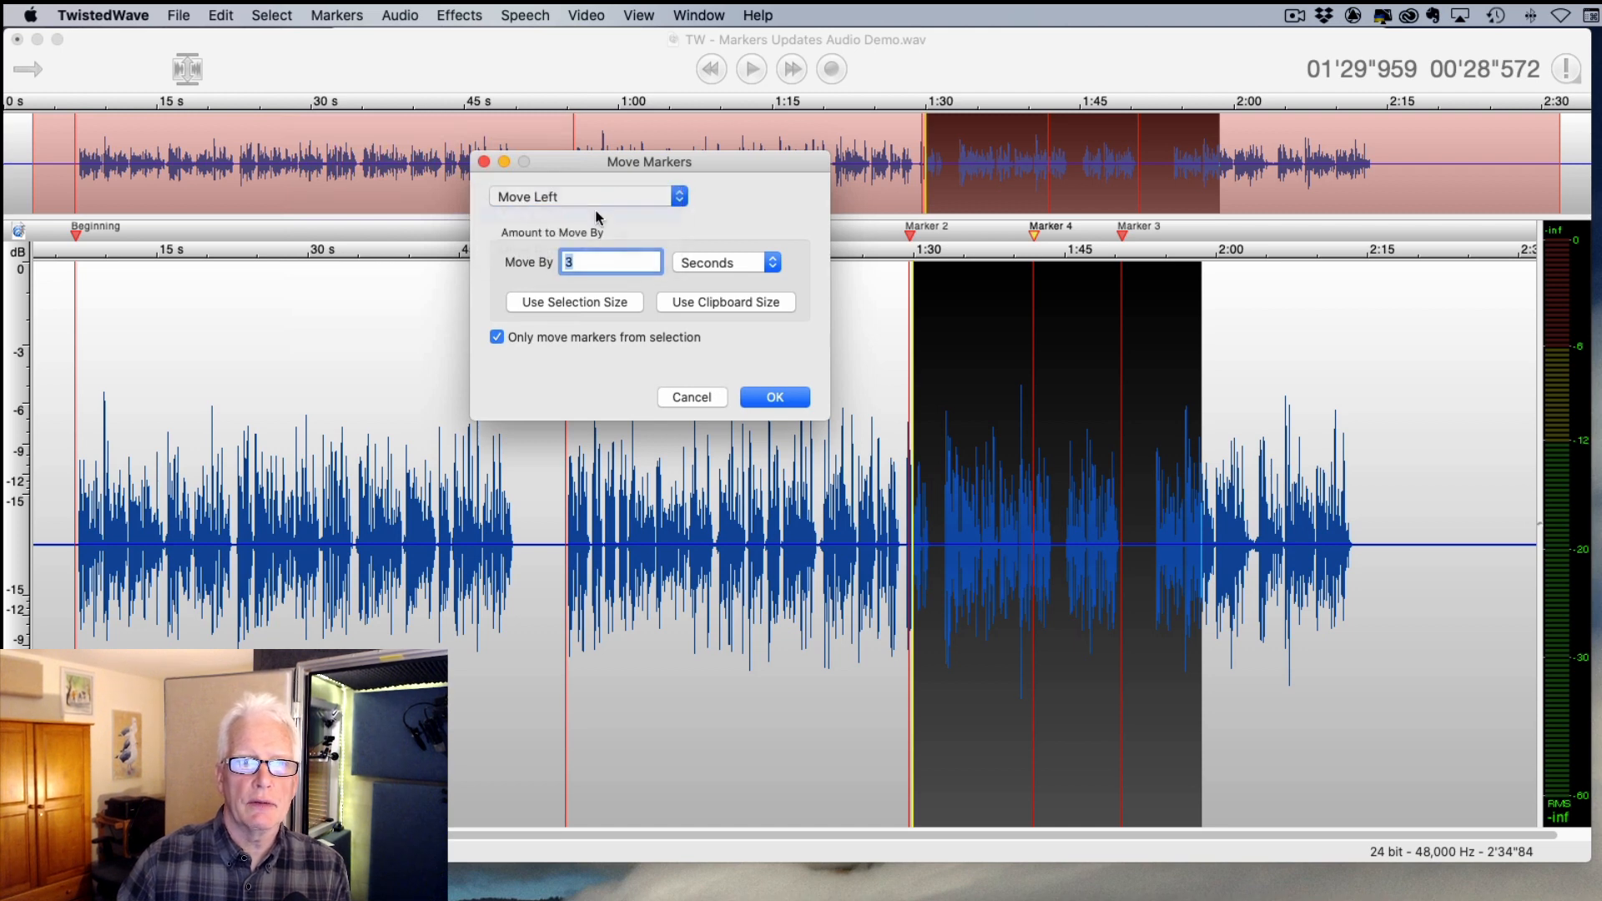
pyautogui.click(766, 399)
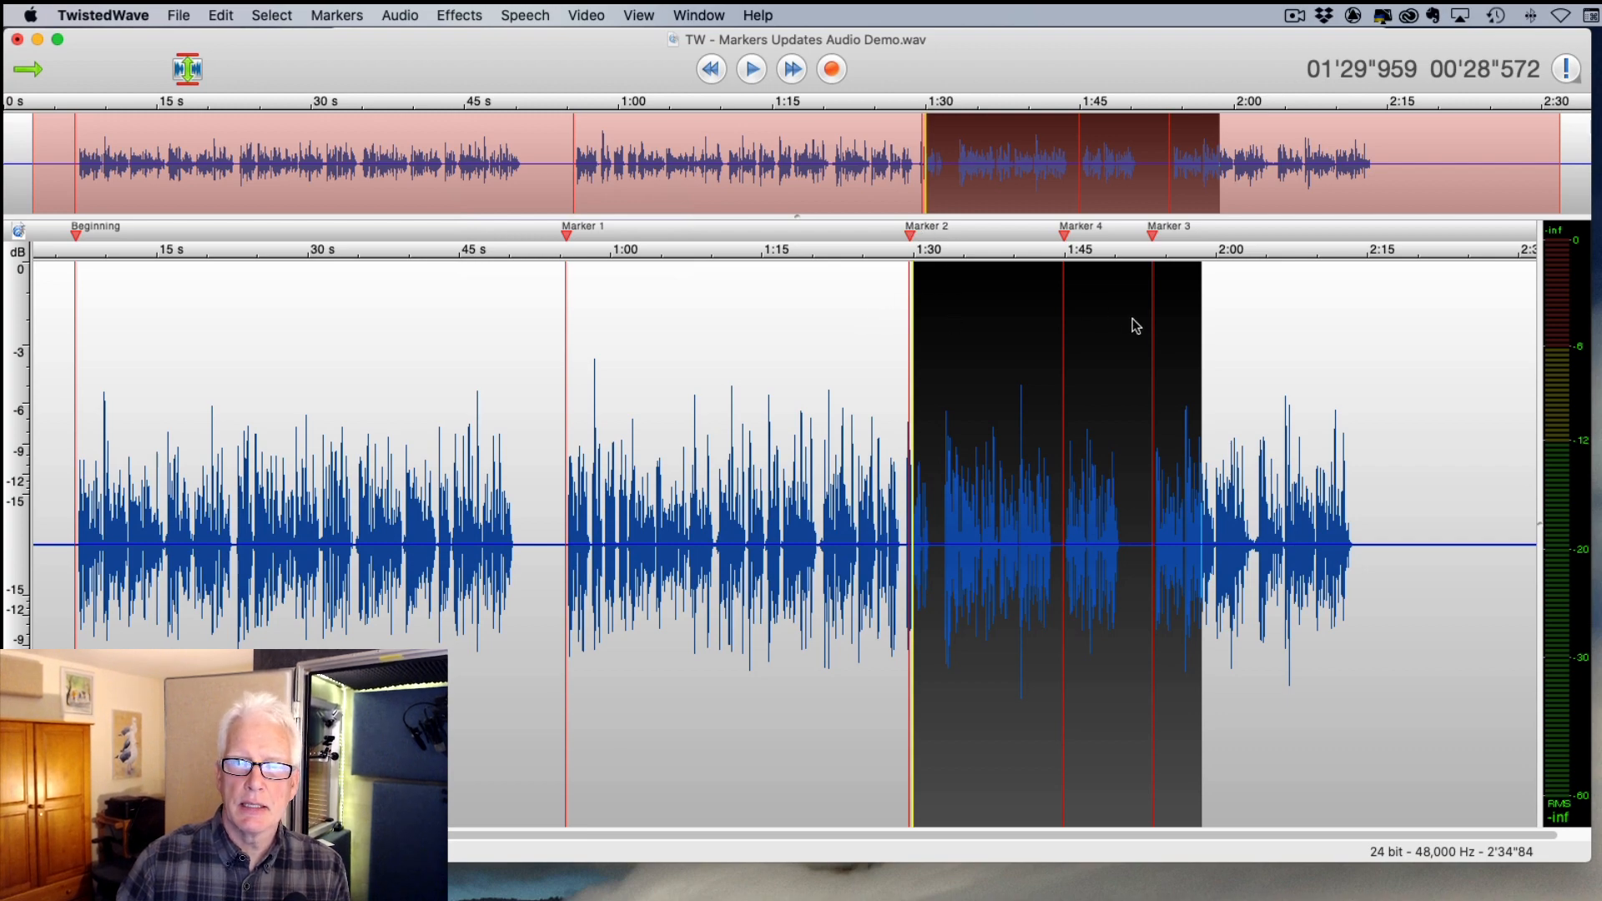
pyautogui.click(665, 339)
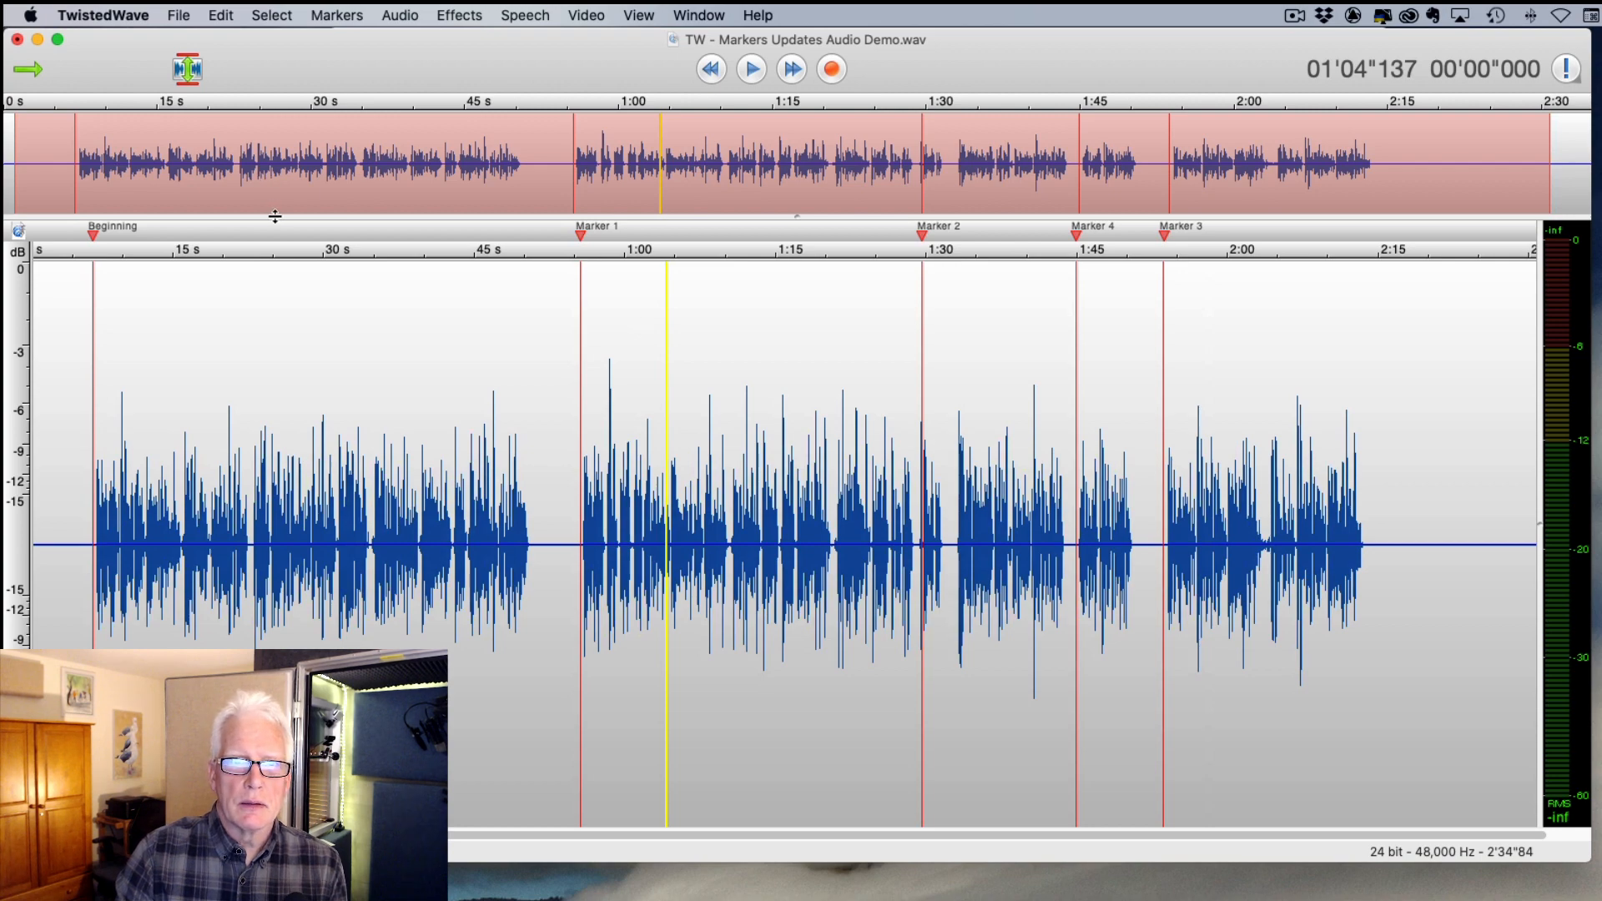
# - Undo three Move Markers actions, then redo the last one
pyautogui.press('super+z')
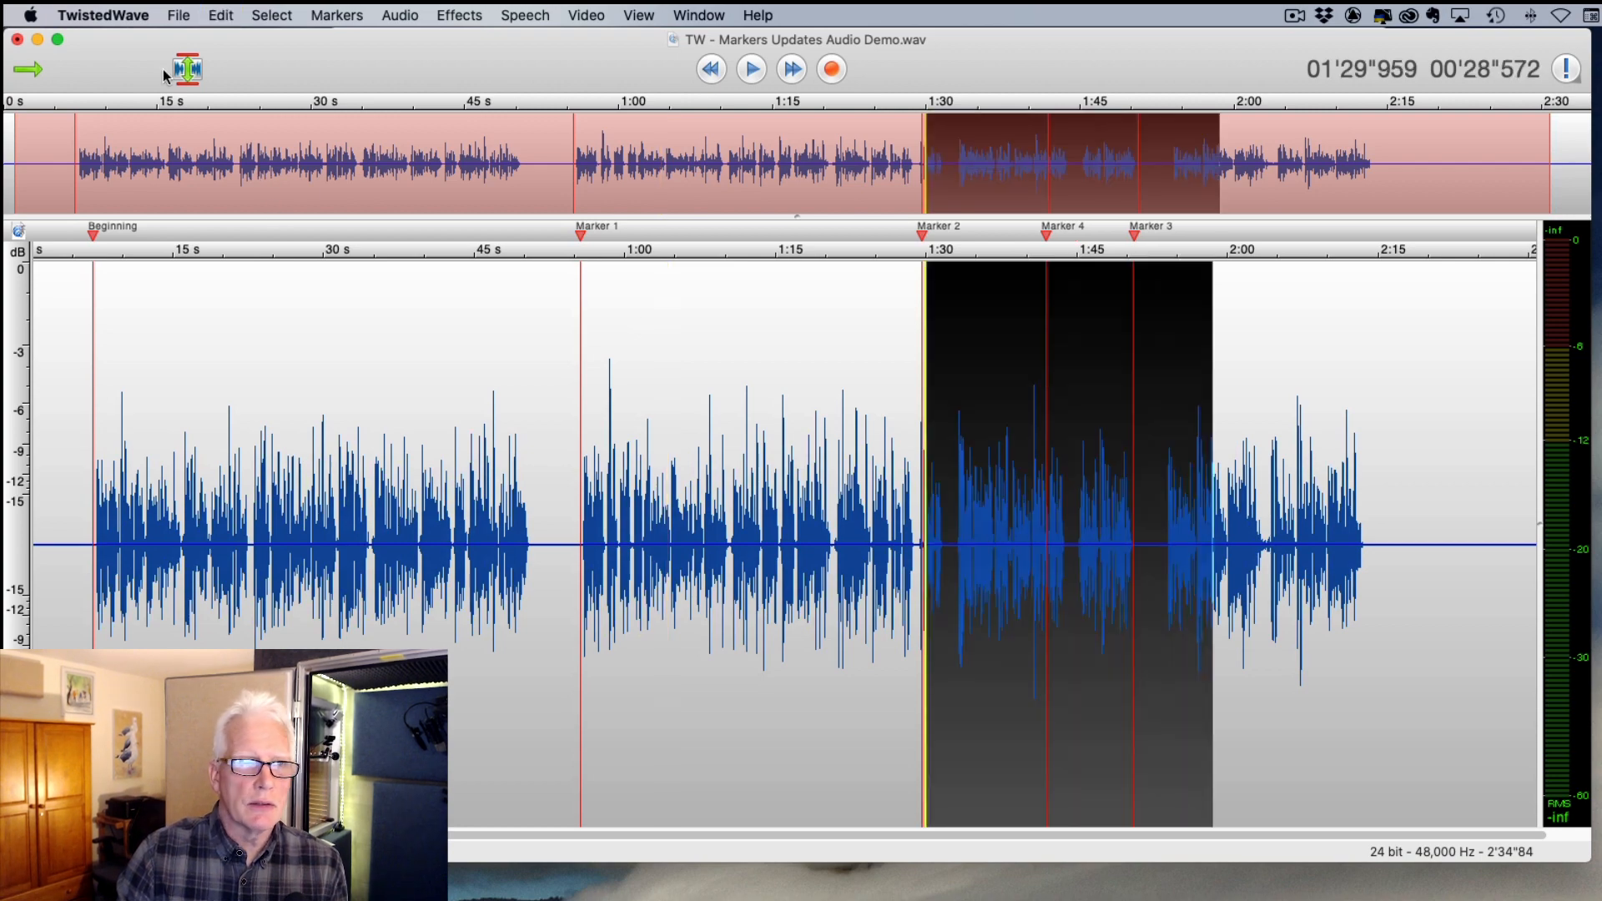
pyautogui.click(179, 15)
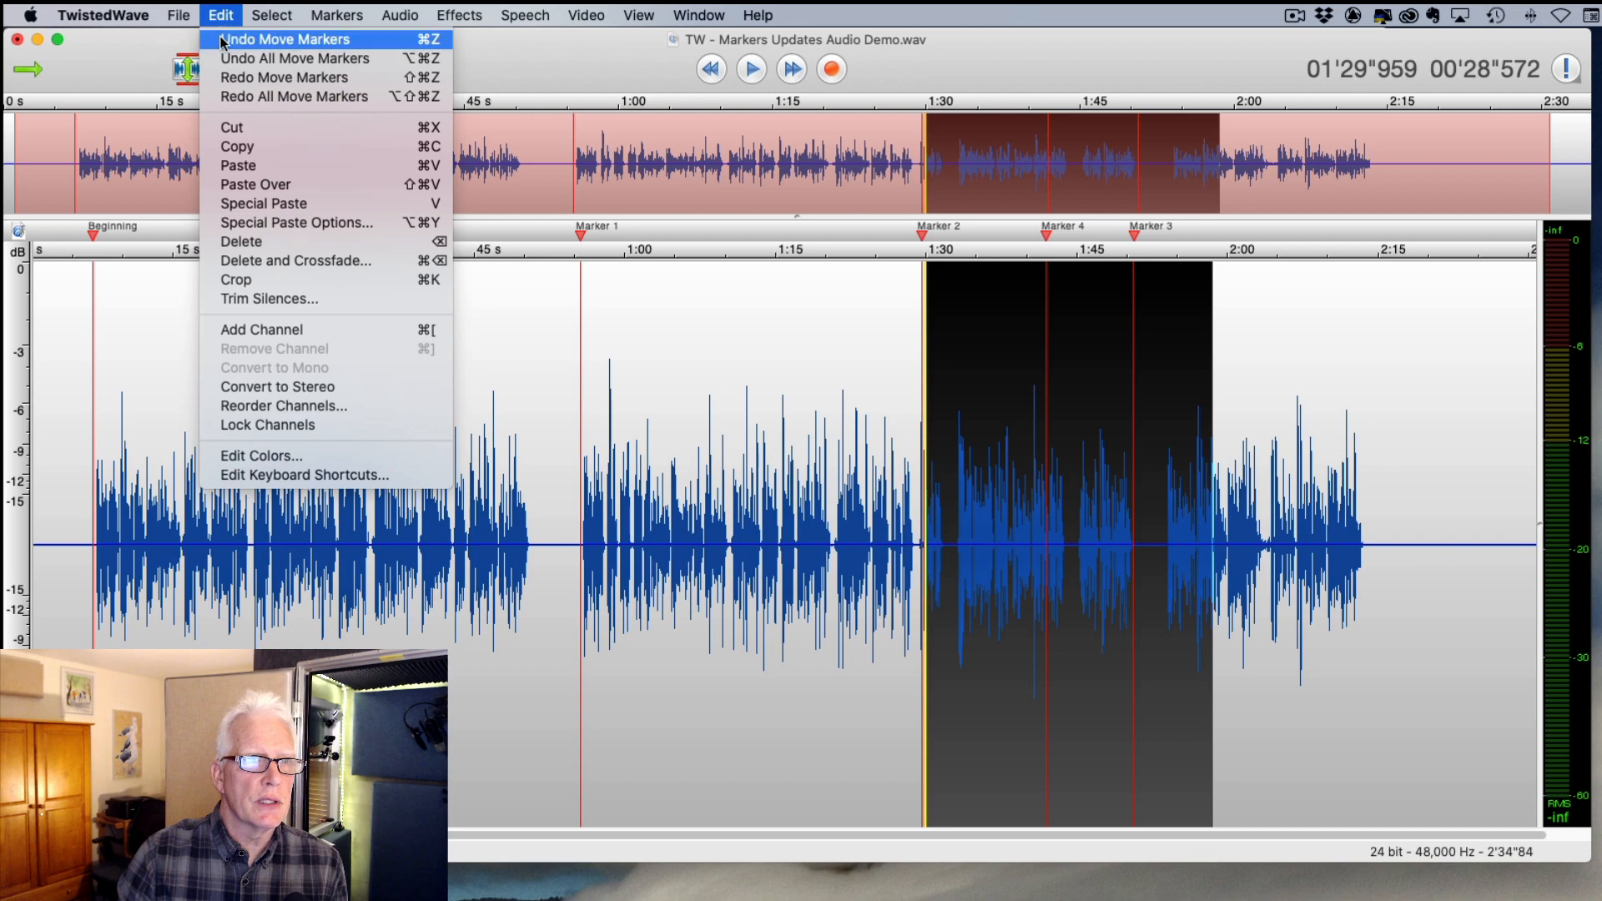
pyautogui.click(223, 40)
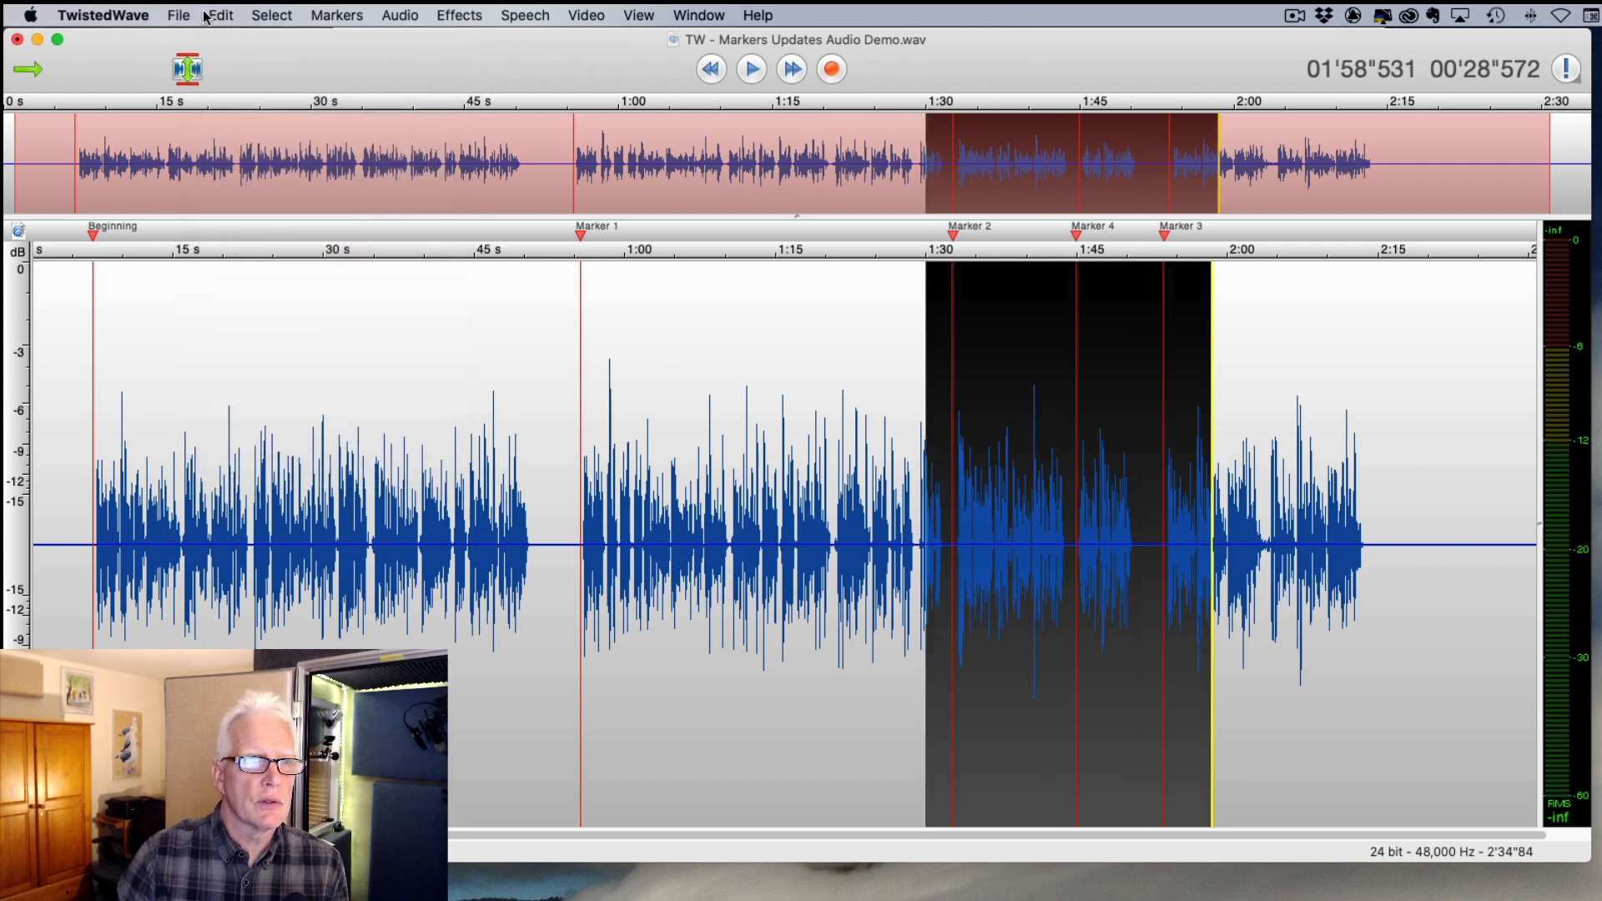
pyautogui.click(206, 17)
pyautogui.click(223, 41)
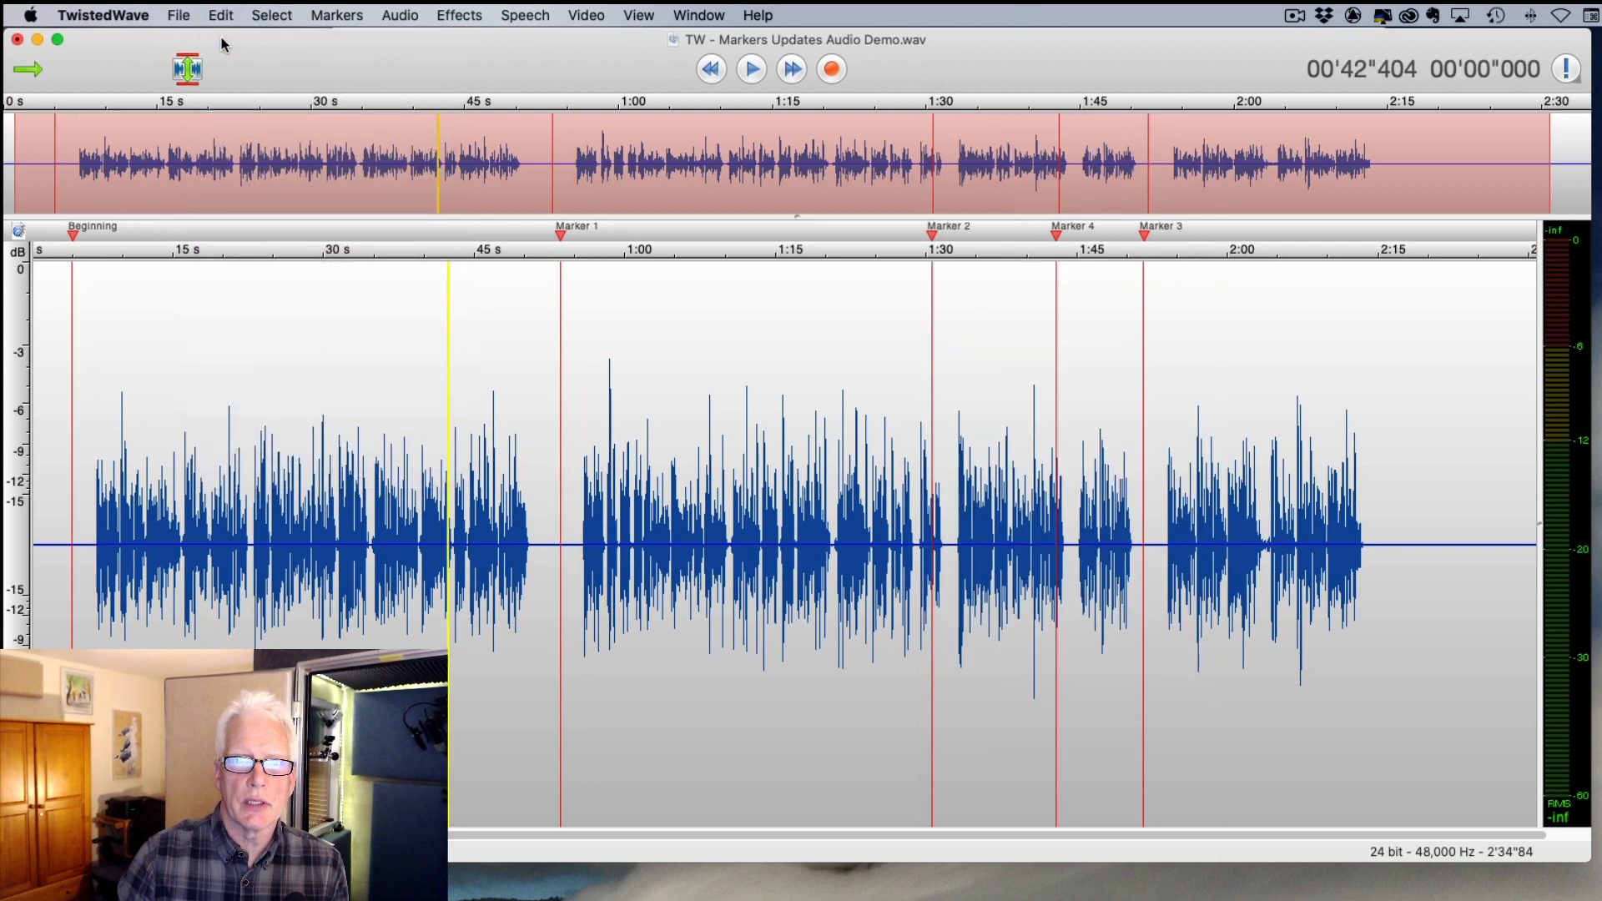
pyautogui.click(221, 15)
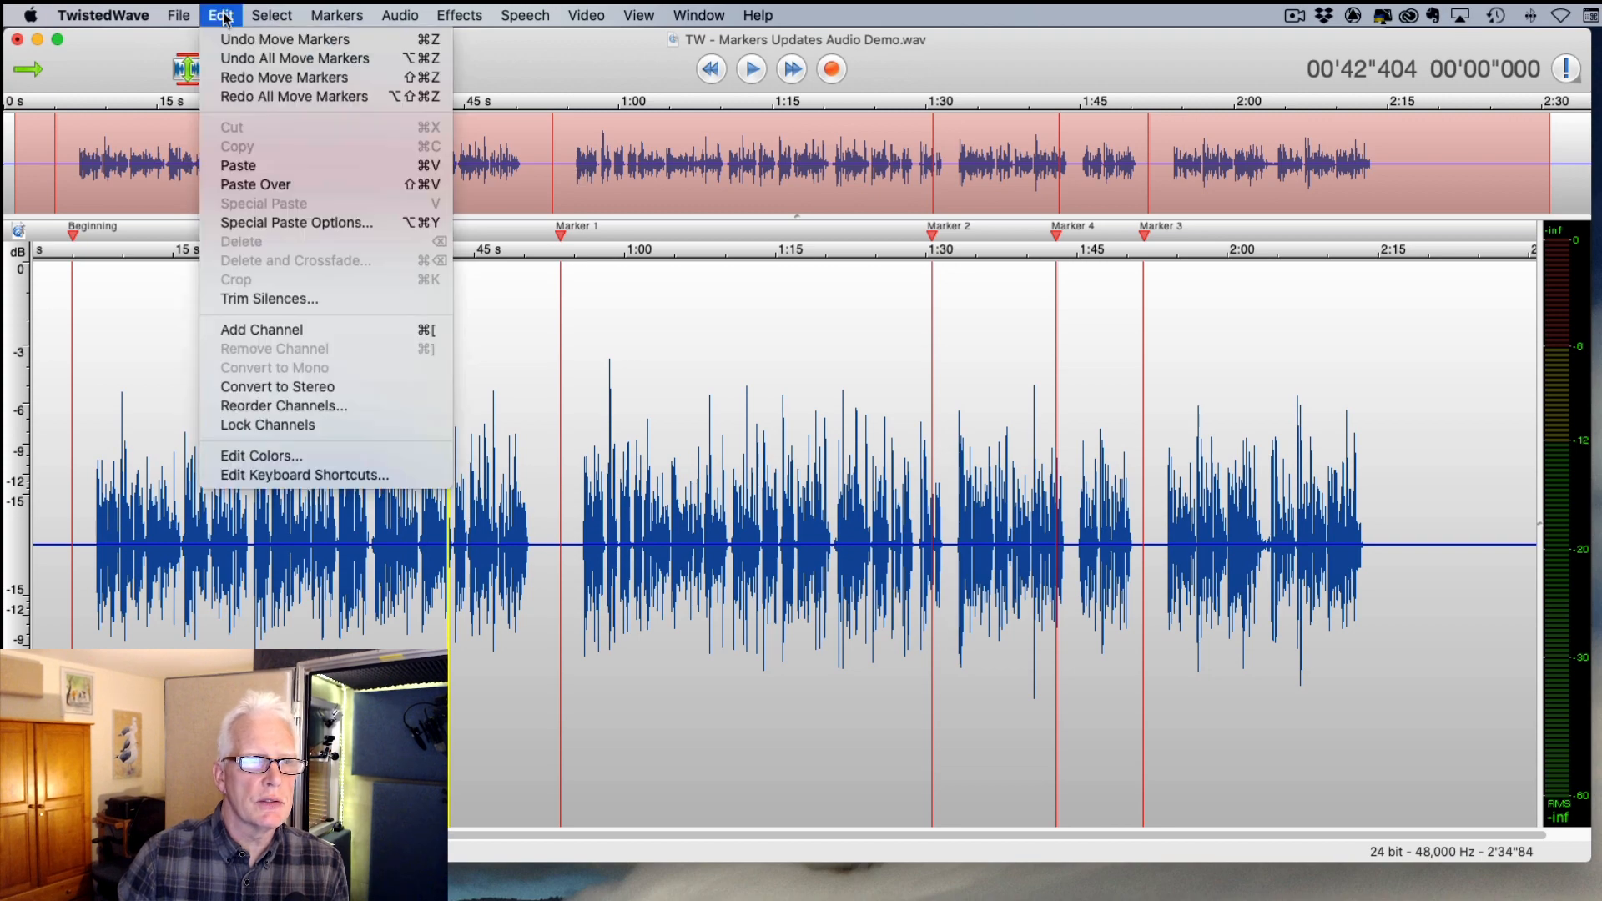
pyautogui.click(229, 37)
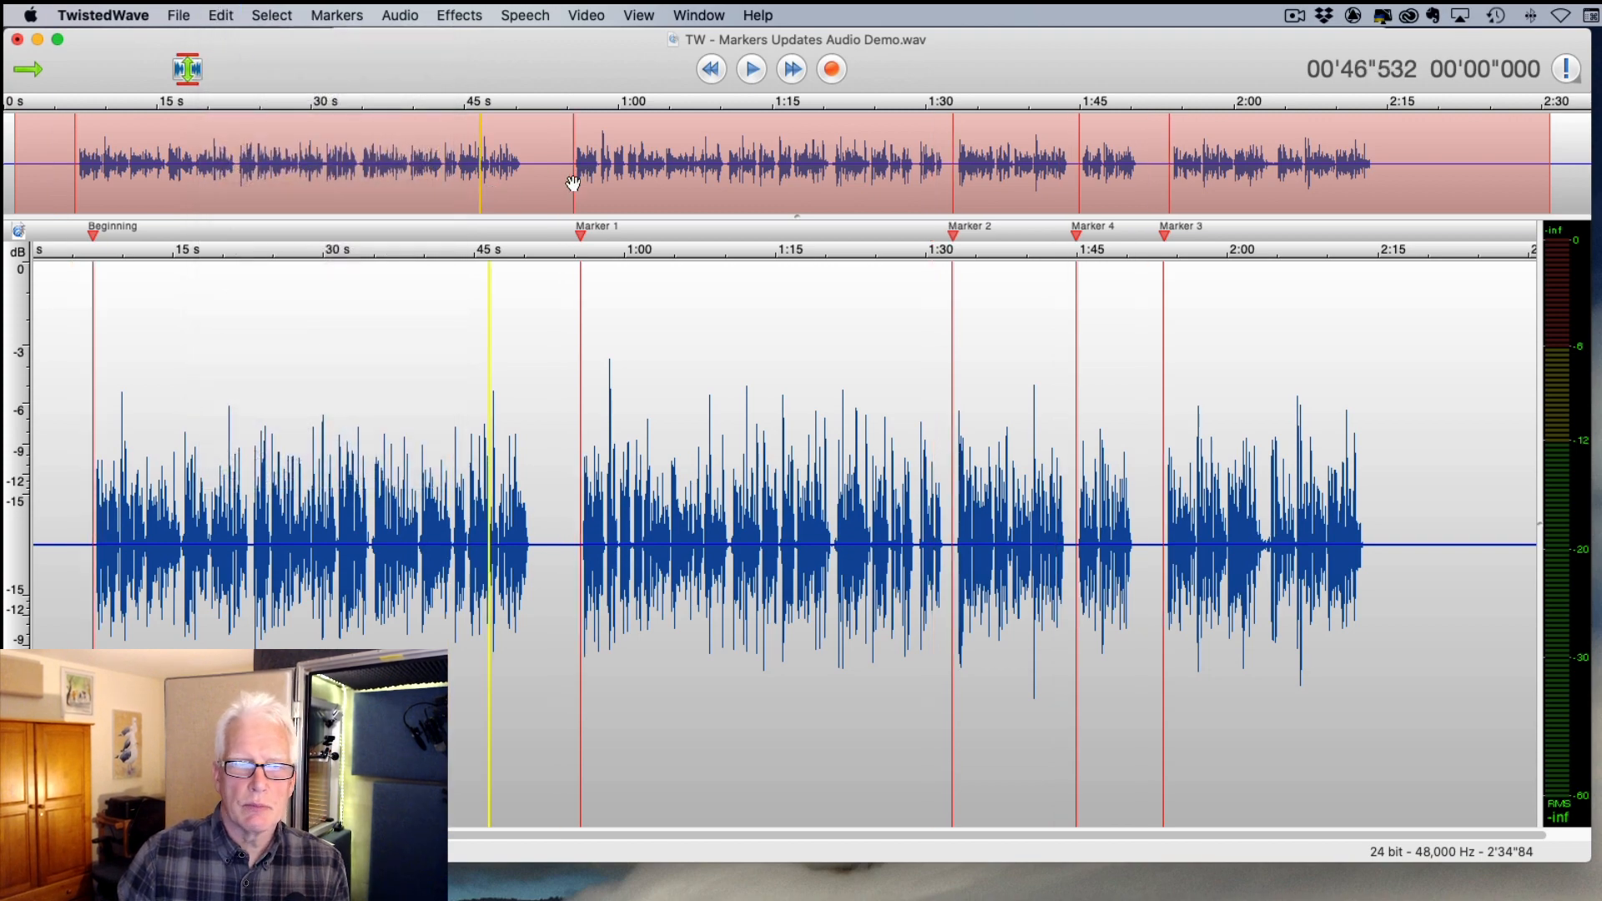
# - With the playhead at 2:01, apply Move Right All The Way to the markers
pyautogui.hscroll(1, 1240, 386)
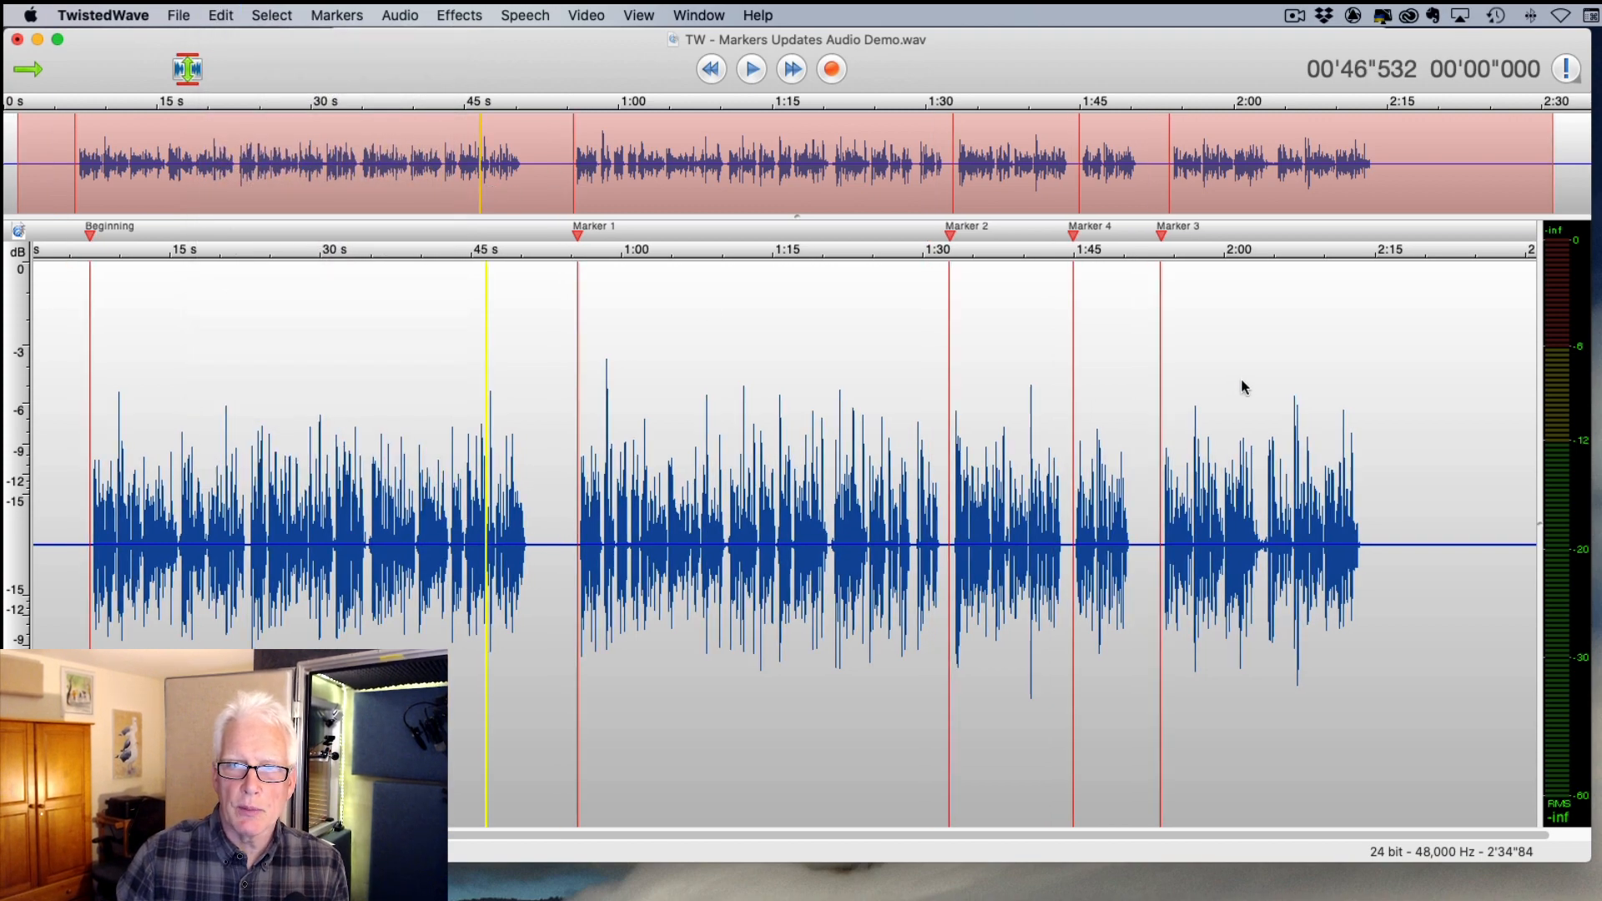
pyautogui.click(1244, 385)
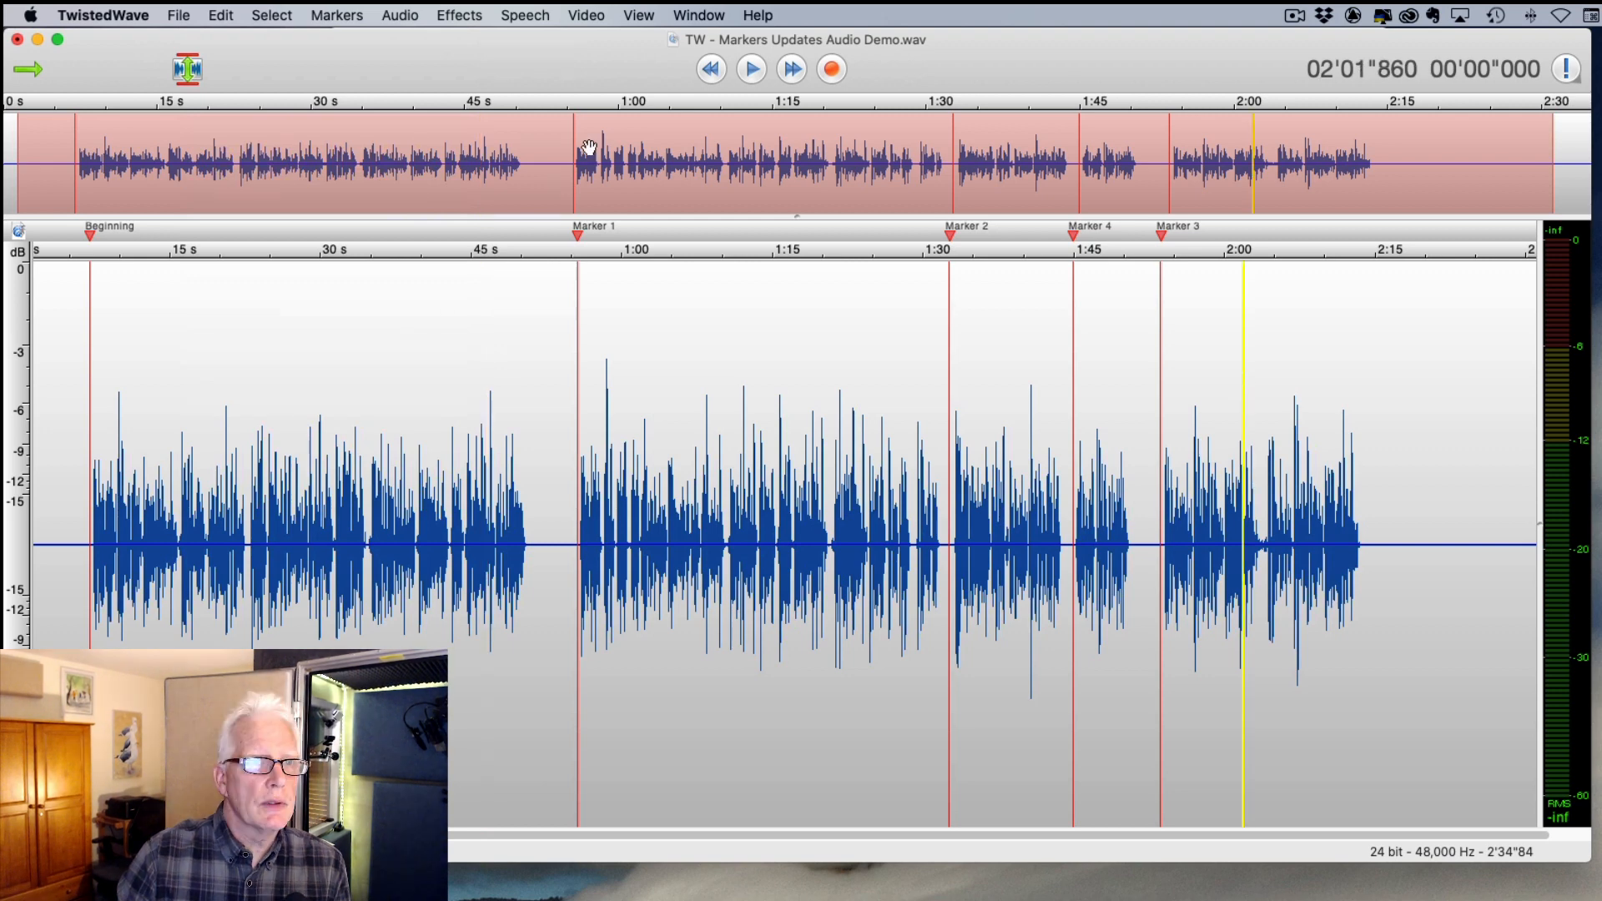
pyautogui.click(355, 15)
pyautogui.click(345, 173)
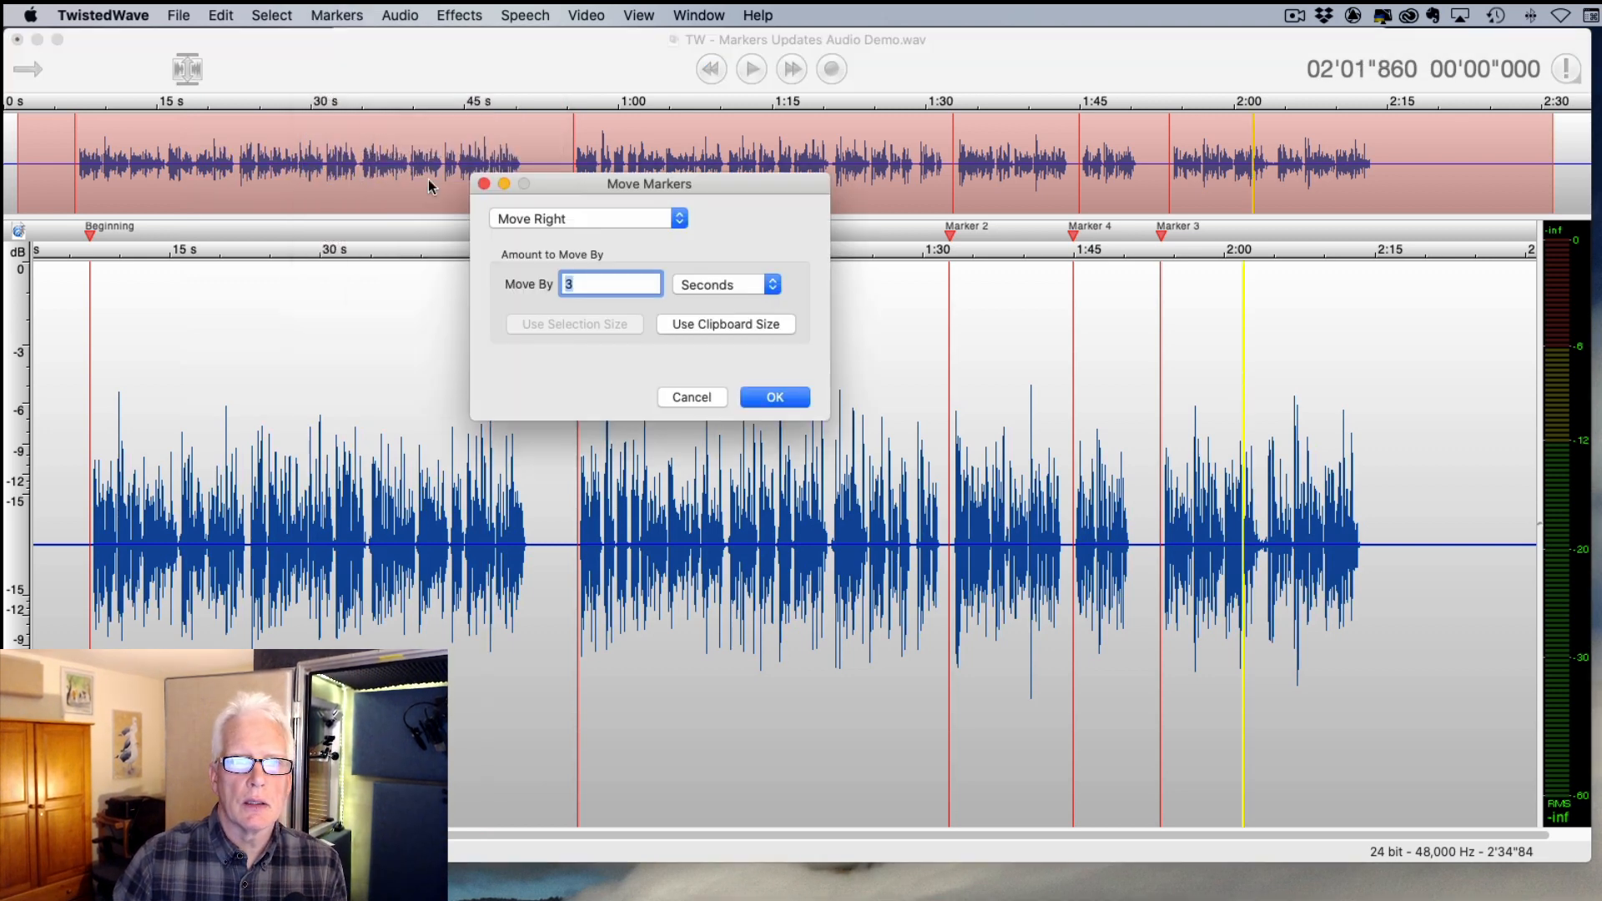
pyautogui.click(602, 218)
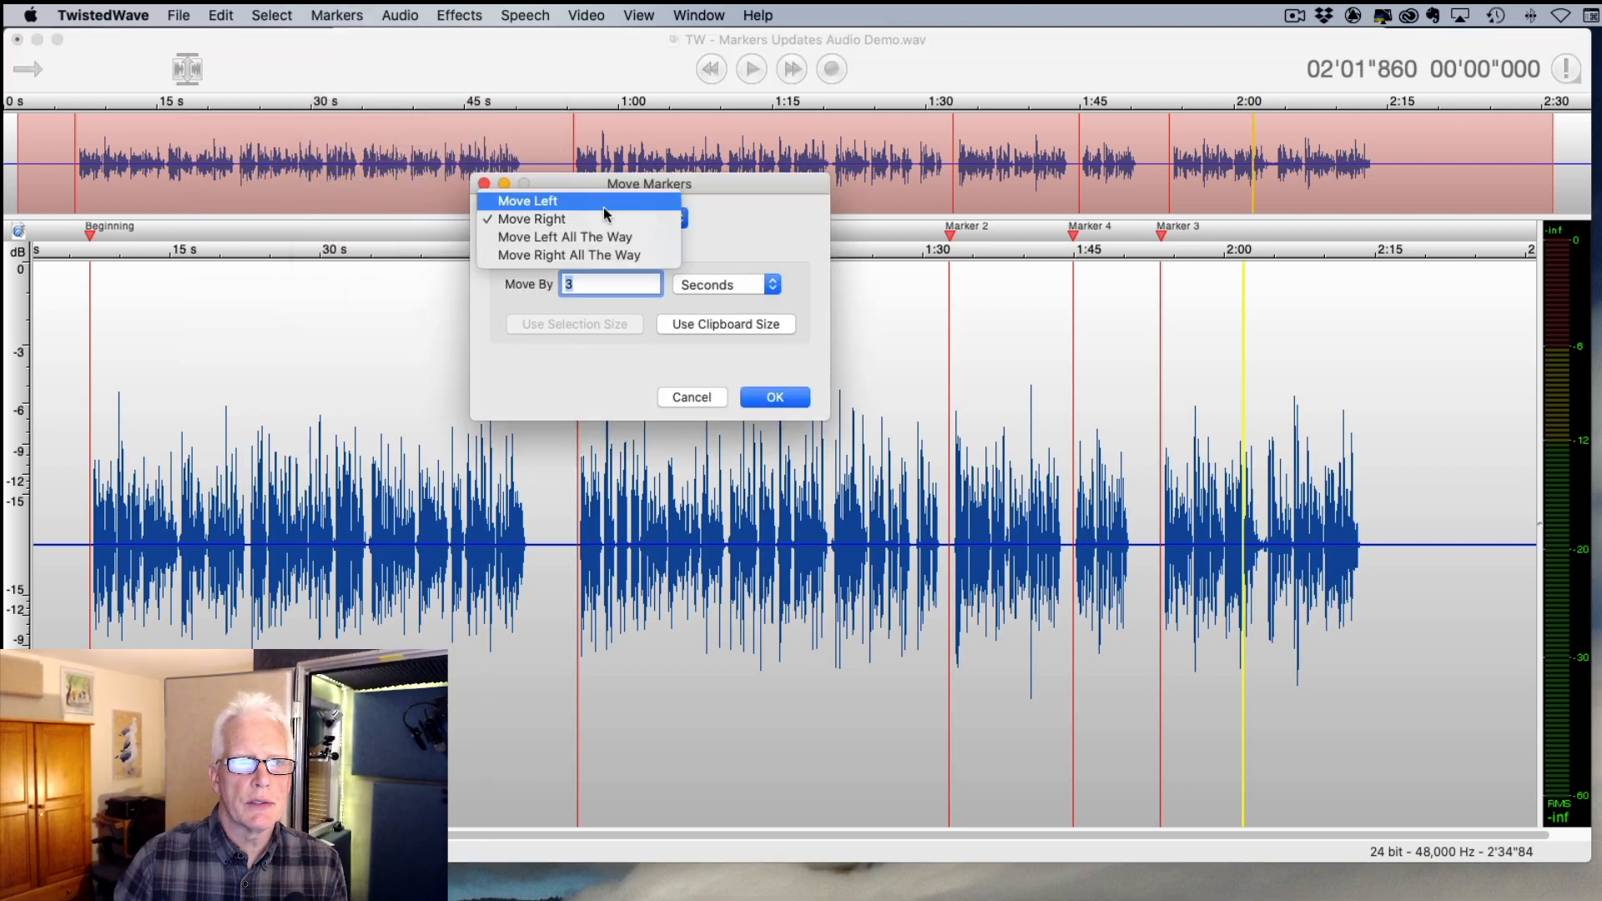
pyautogui.click(607, 255)
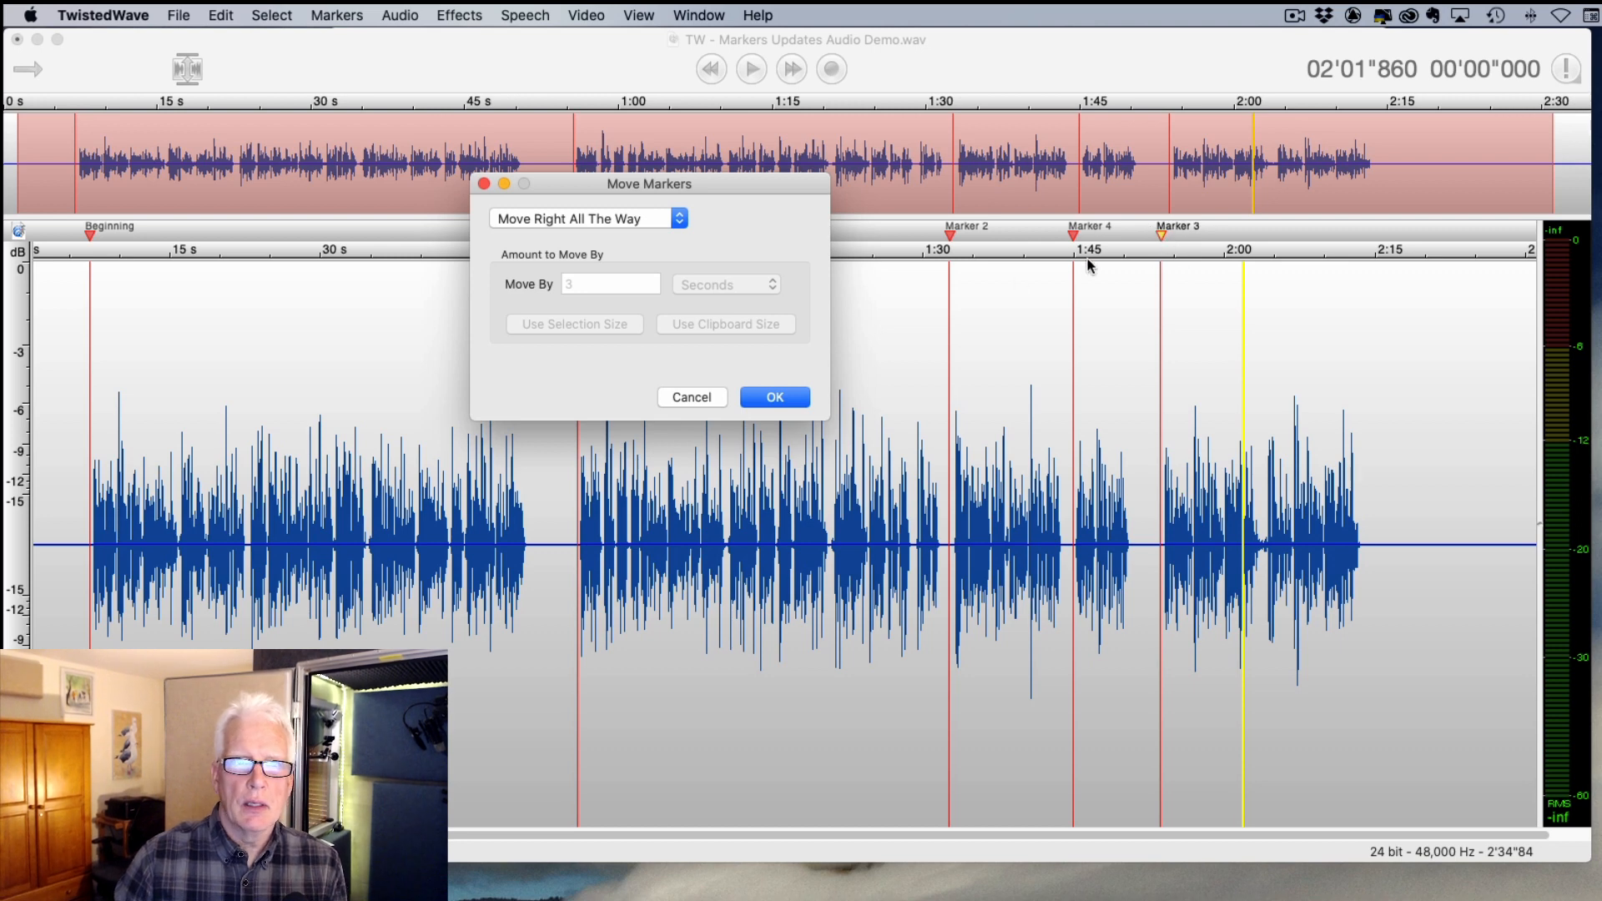
pyautogui.click(776, 401)
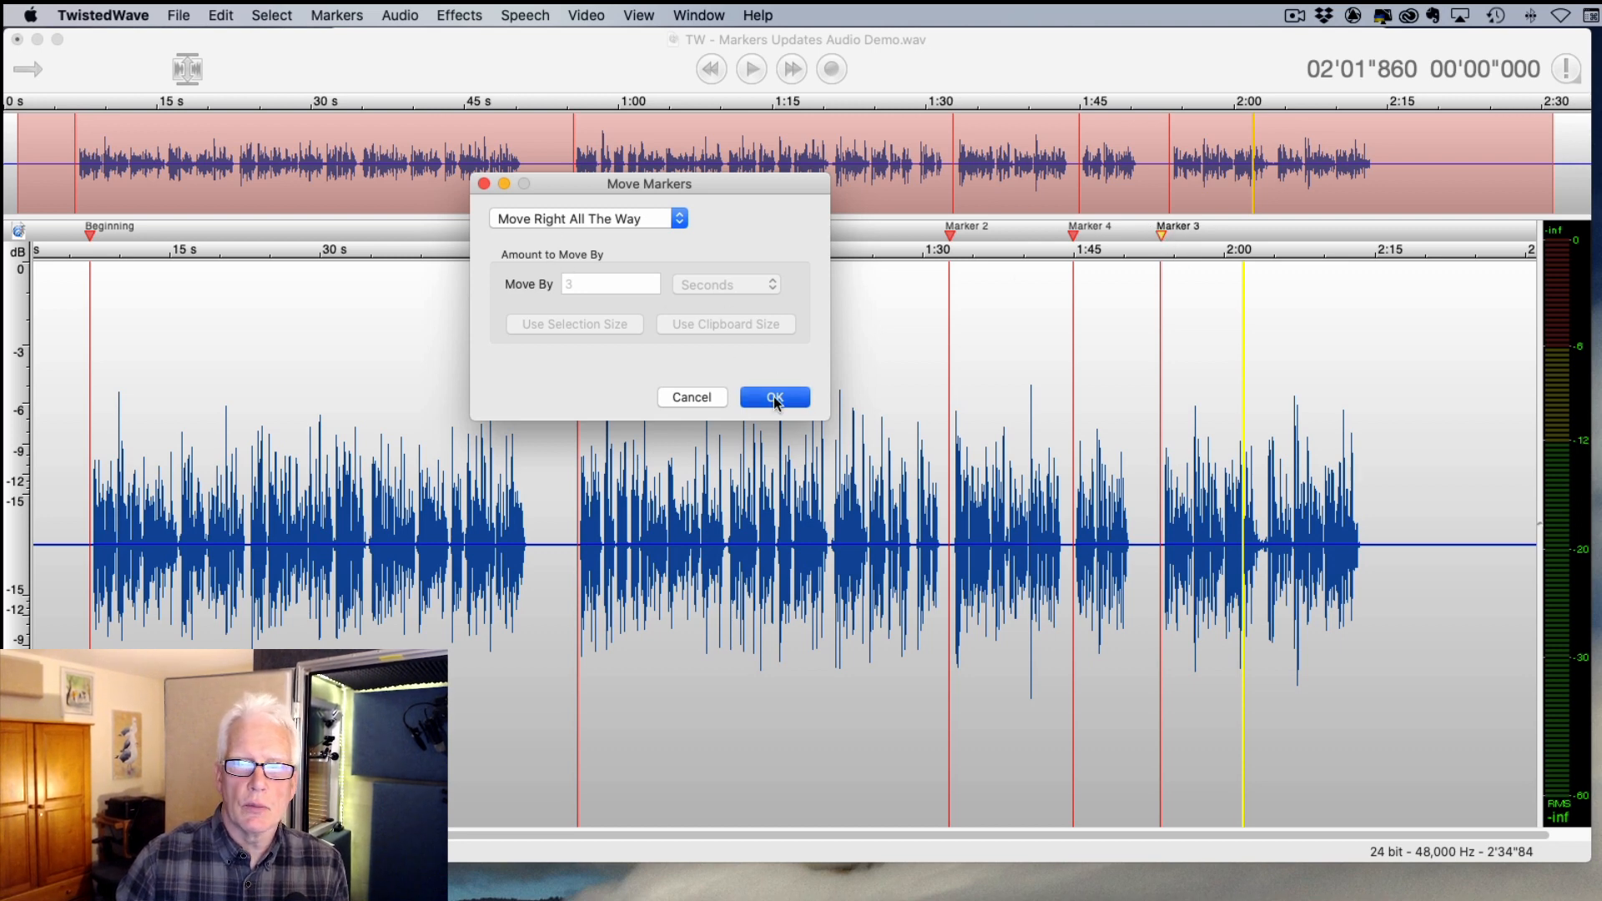
# - Zoom into the file's end and drag Marker 3 back to about 2:34
pyautogui.scroll(10, 1491, 297)
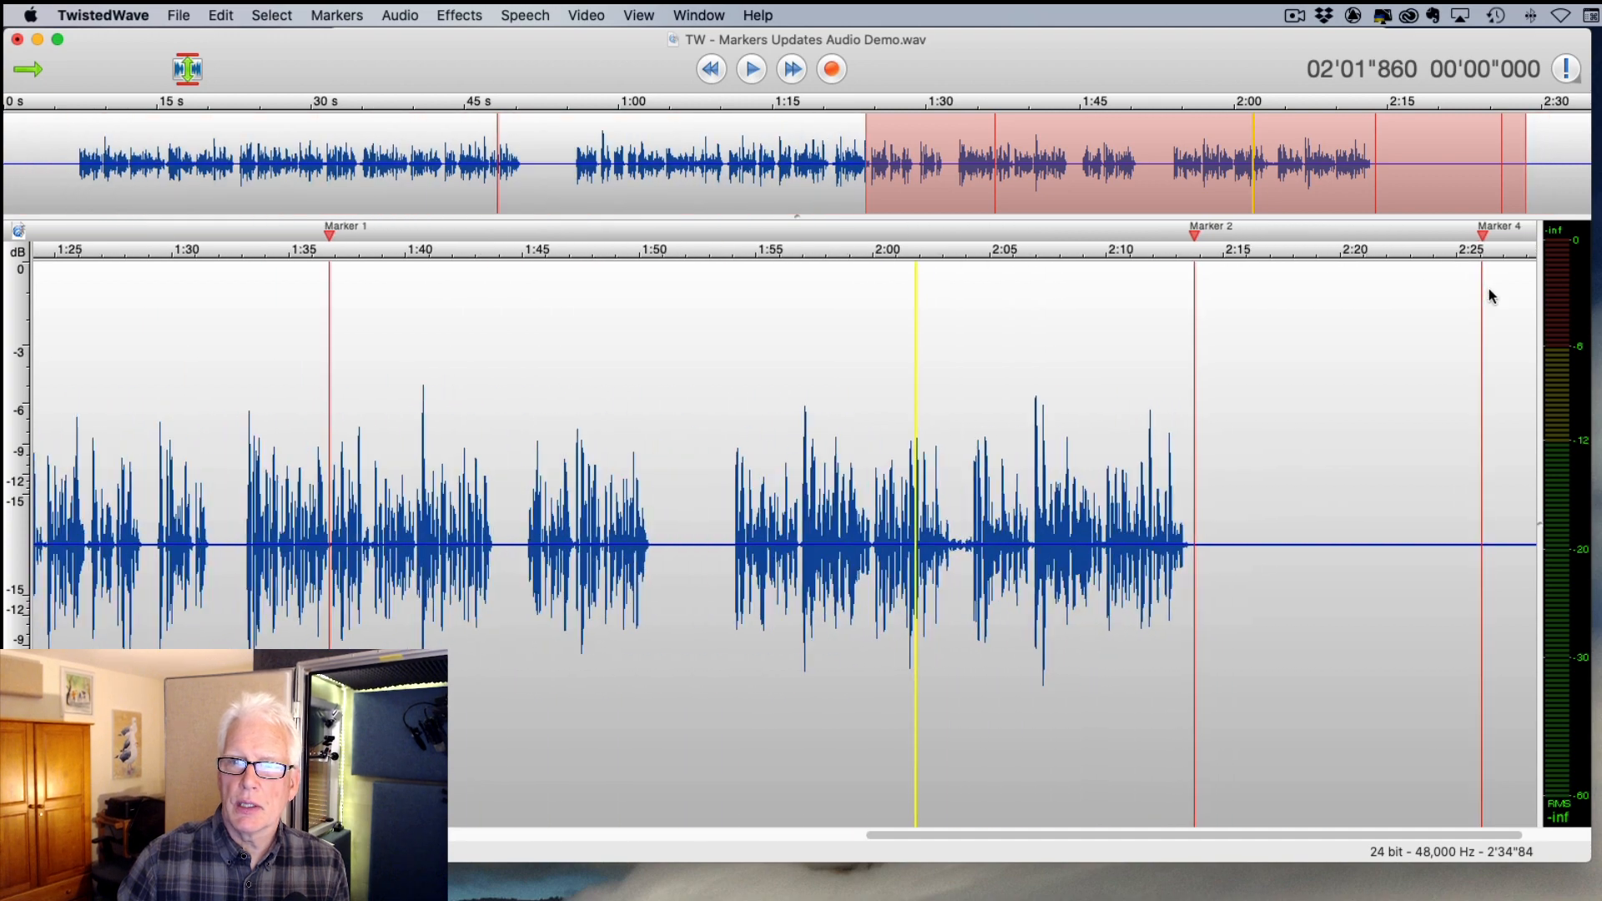
pyautogui.hscroll(3, 1491, 296)
pyautogui.scroll(5, 1488, 292)
pyautogui.hscroll(4, 1488, 292)
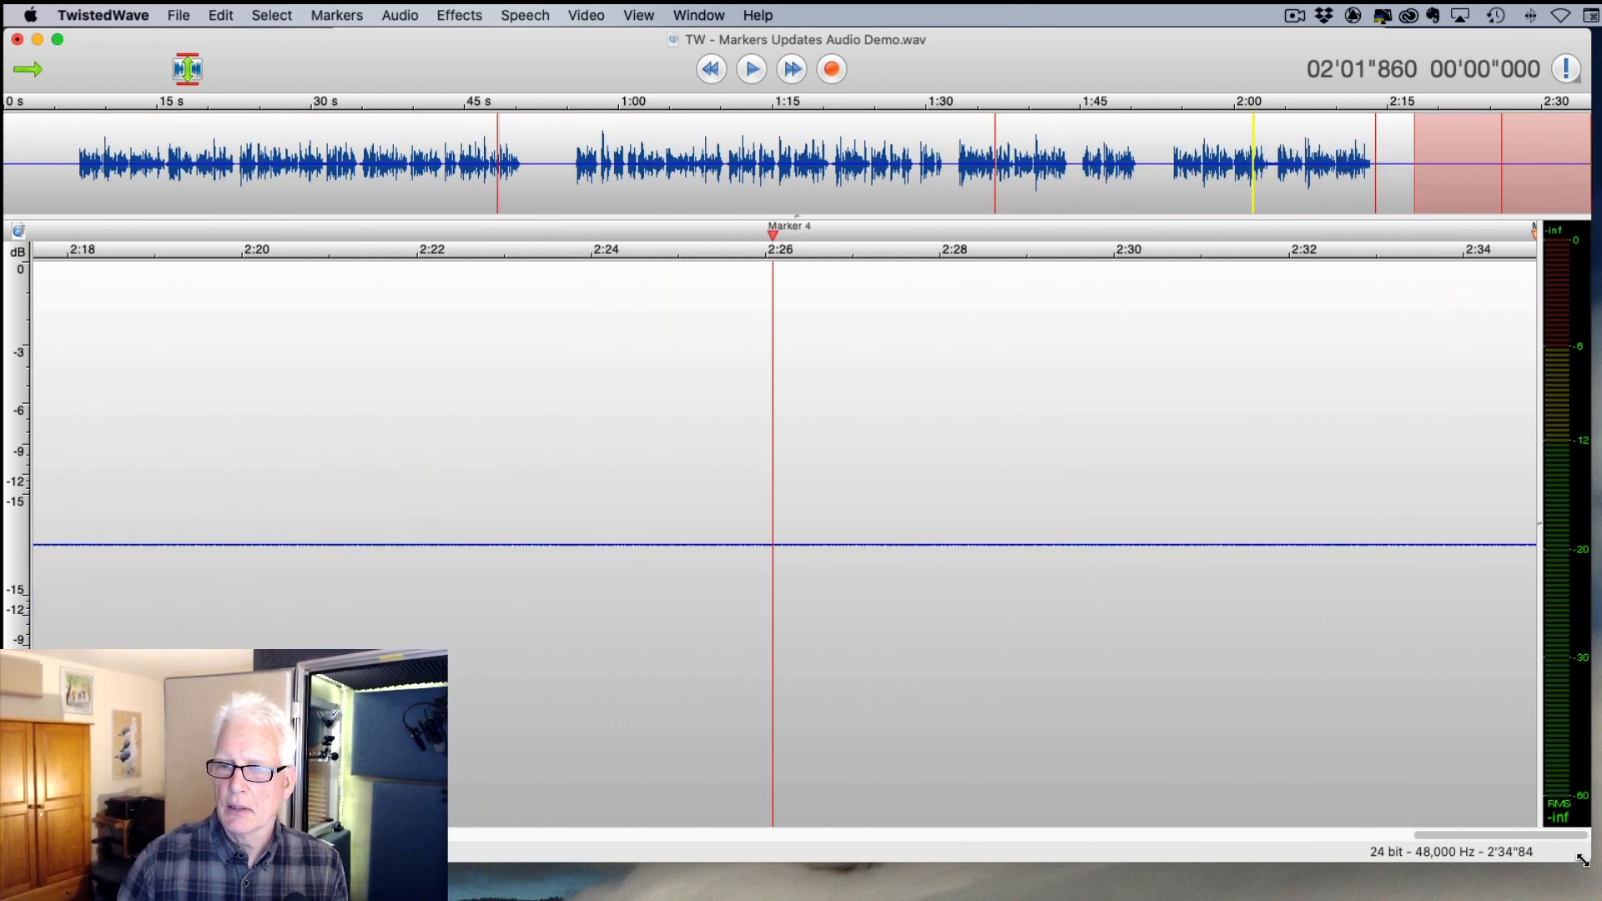
pyautogui.scroll(3, 1477, 547)
pyautogui.scroll(-1, 1469, 541)
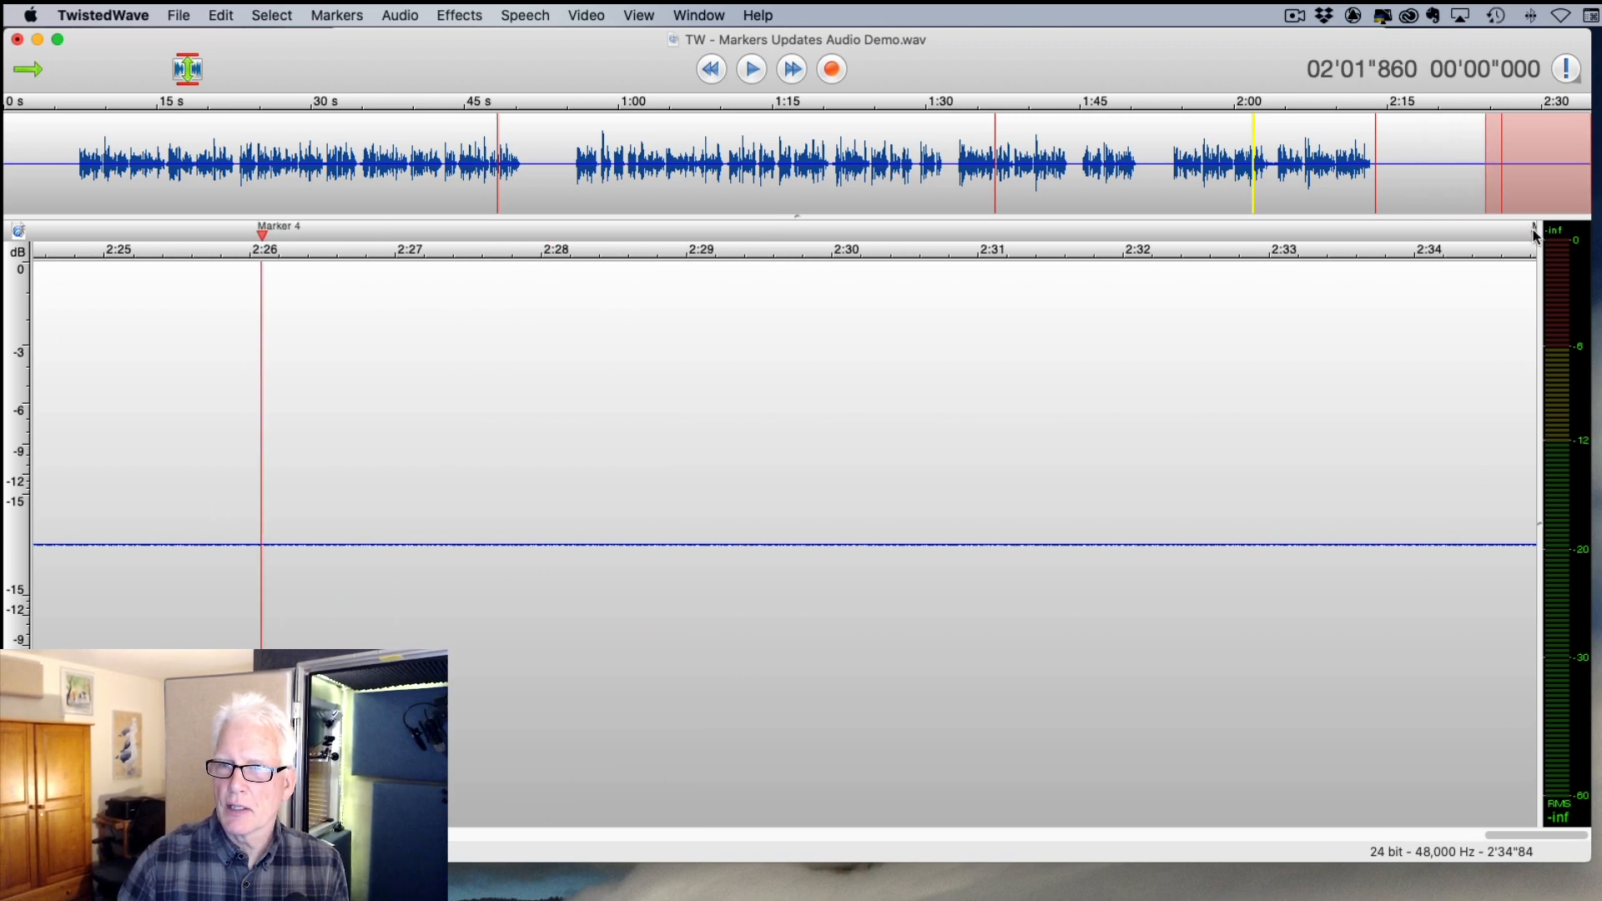
pyautogui.moveTo(1535, 237); pyautogui.dragTo(1361, 235)
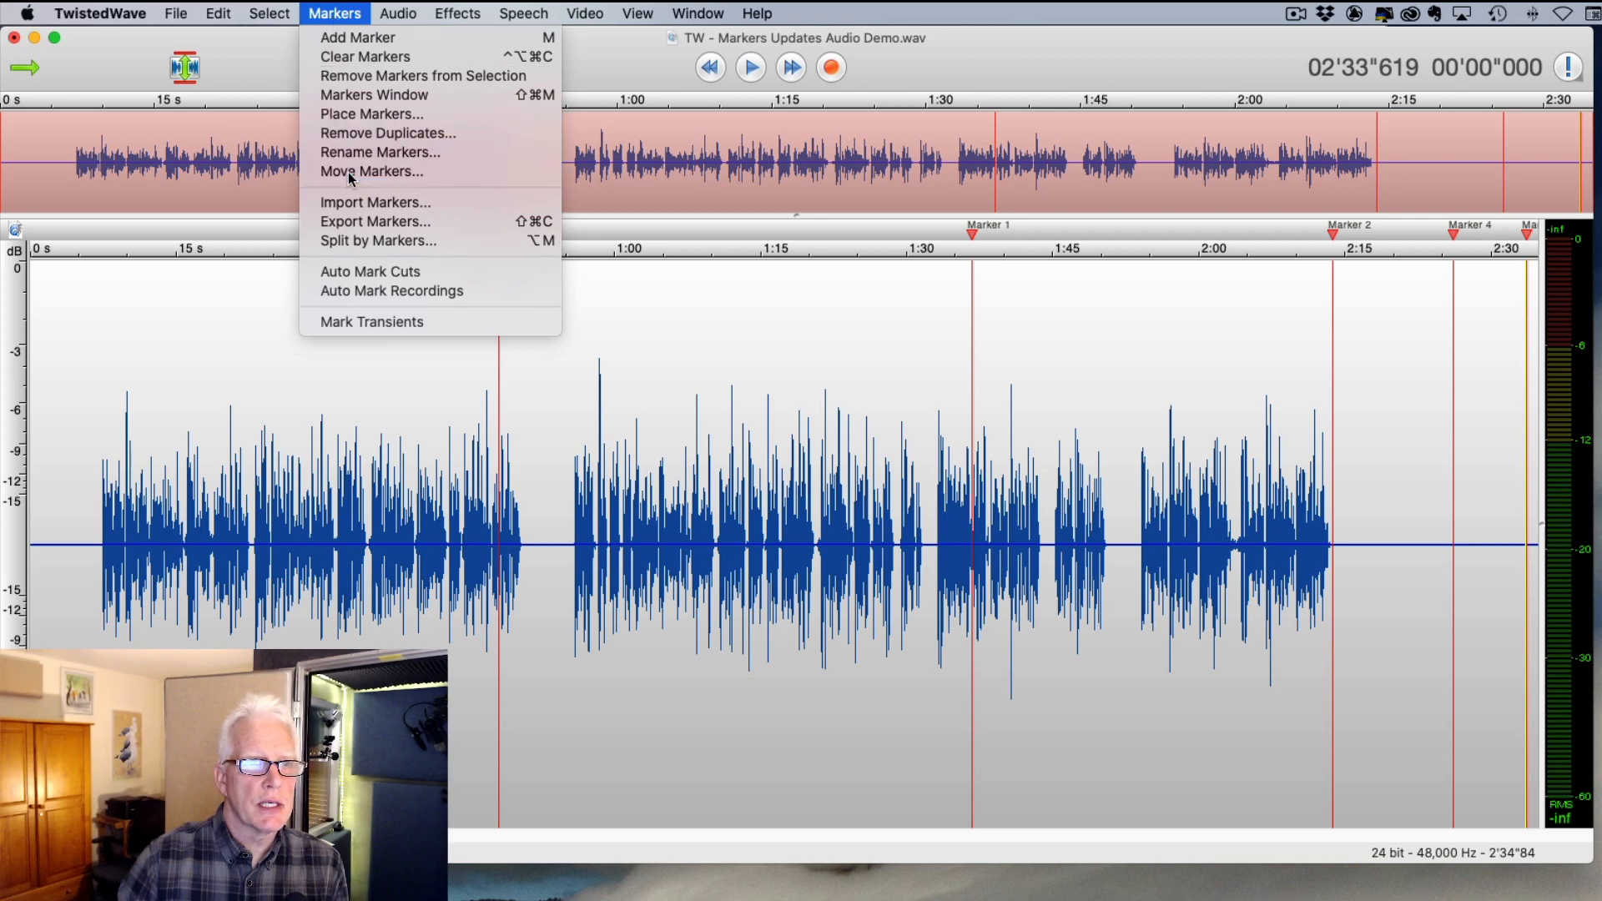
# - Apply Move Left All The Way so Beginning sits at 0:00, then reopen and cancel Move Markers
pyautogui.click(368, 171)
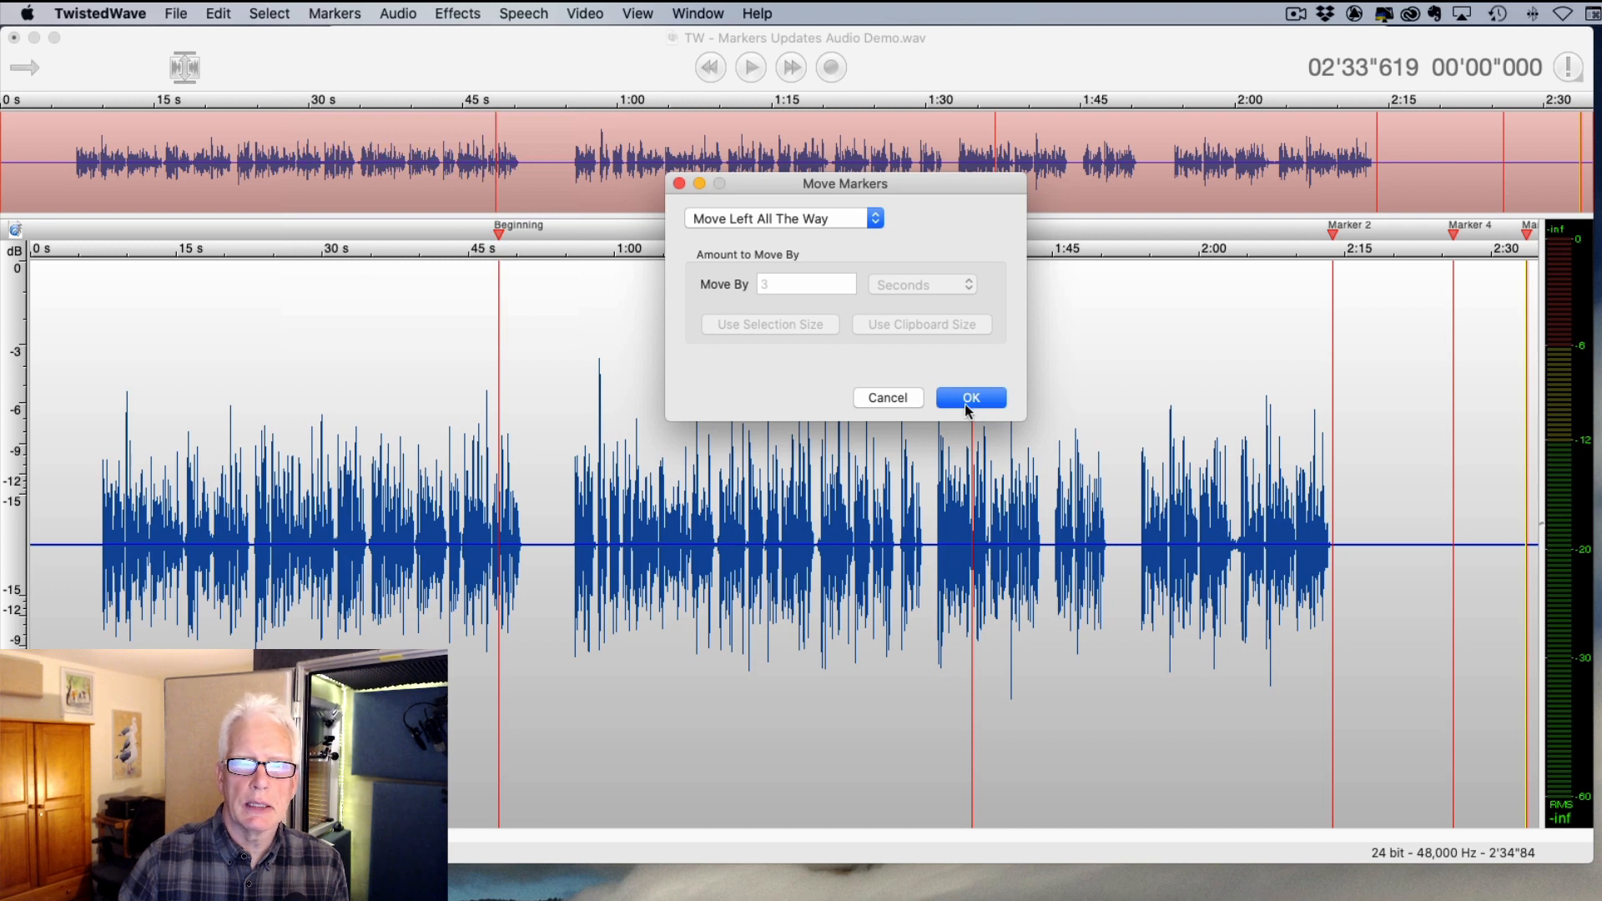
pyautogui.click(972, 398)
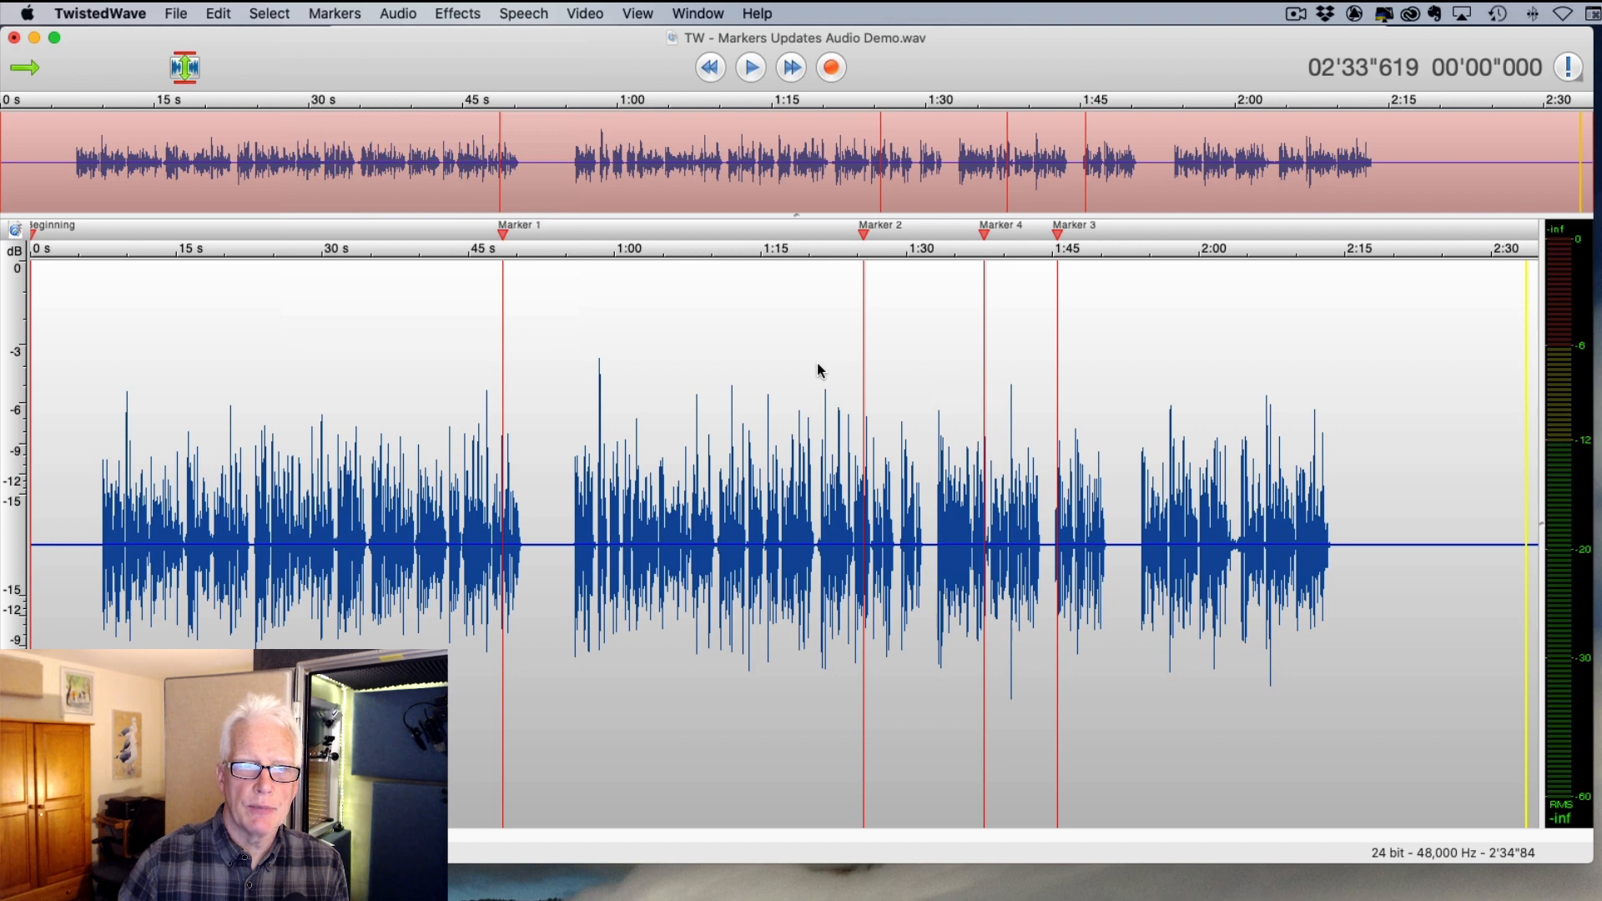
pyautogui.click(771, 311)
pyautogui.click(334, 13)
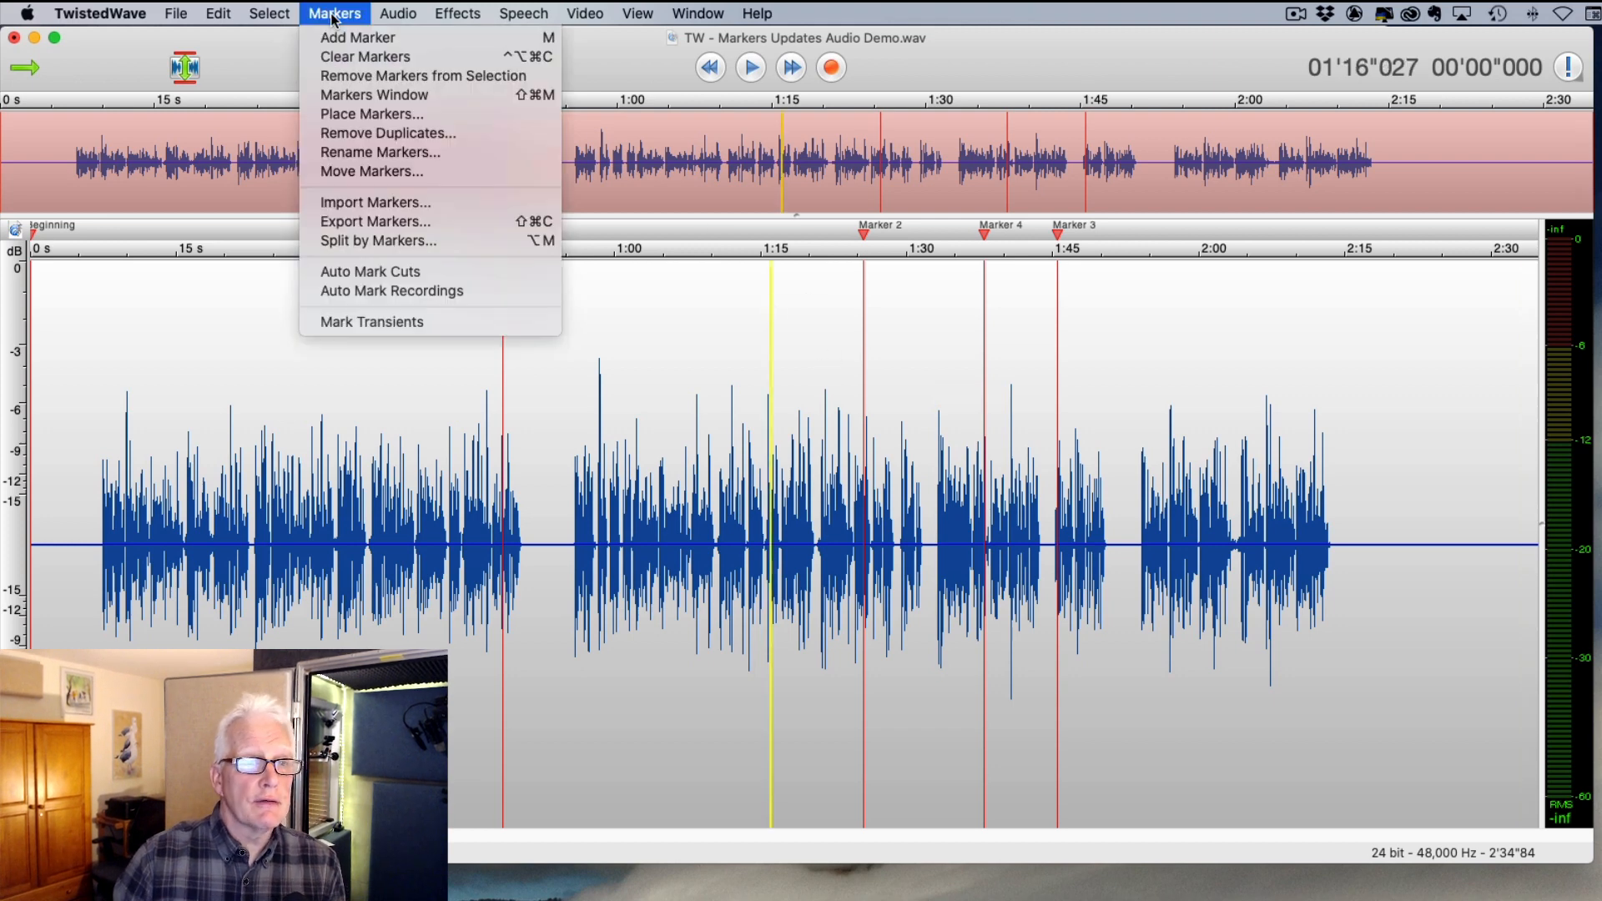
pyautogui.click(547, 171)
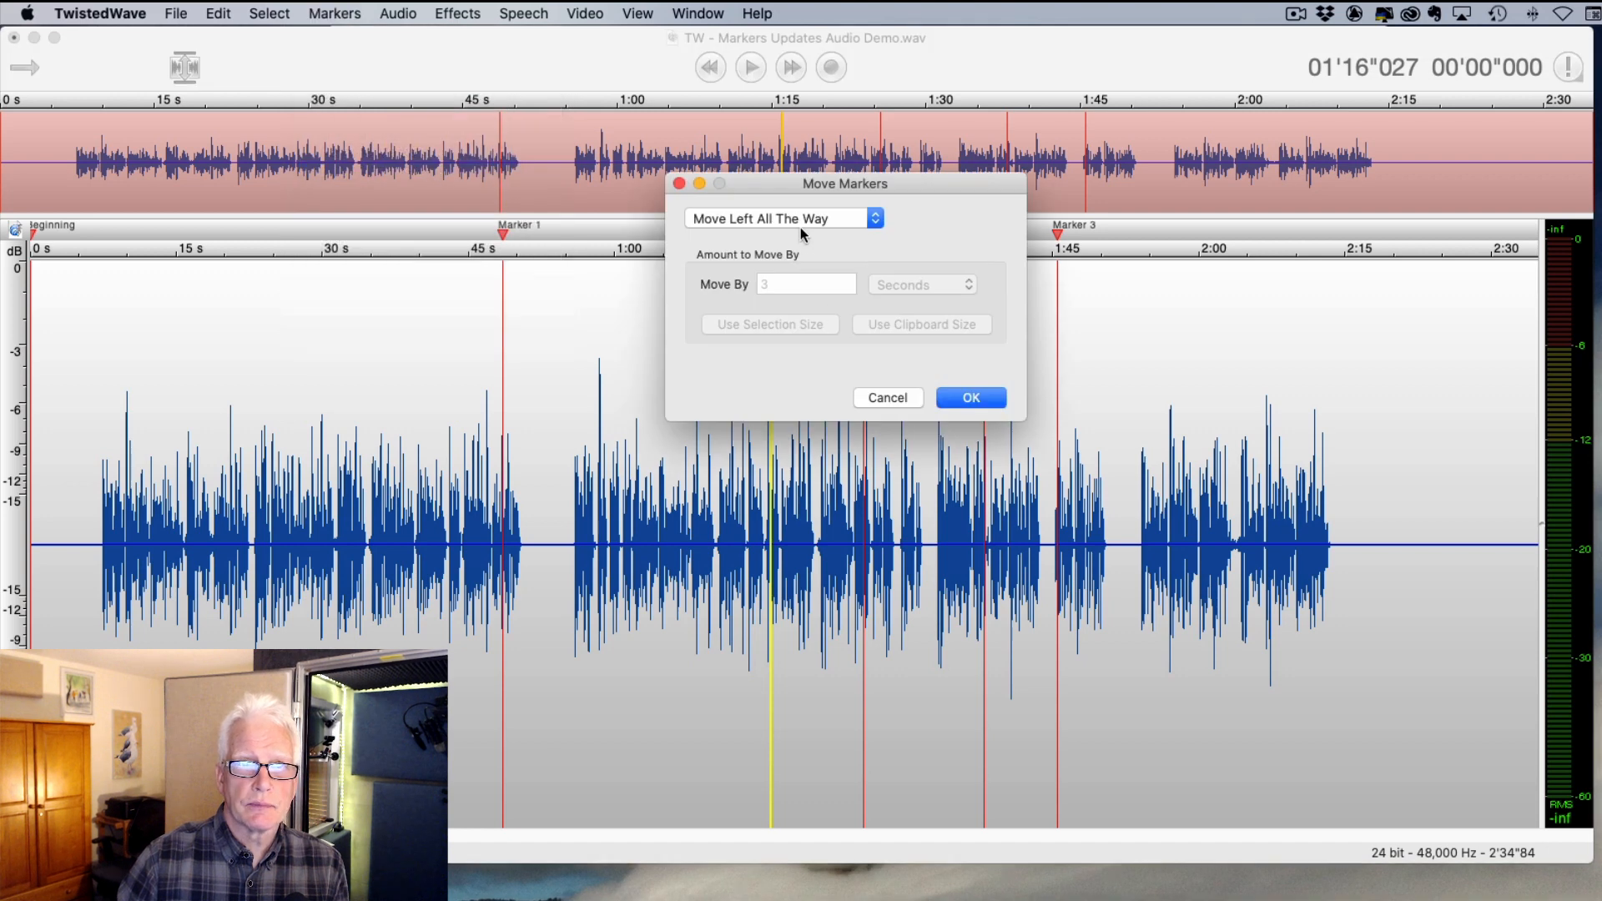
pyautogui.click(918, 399)
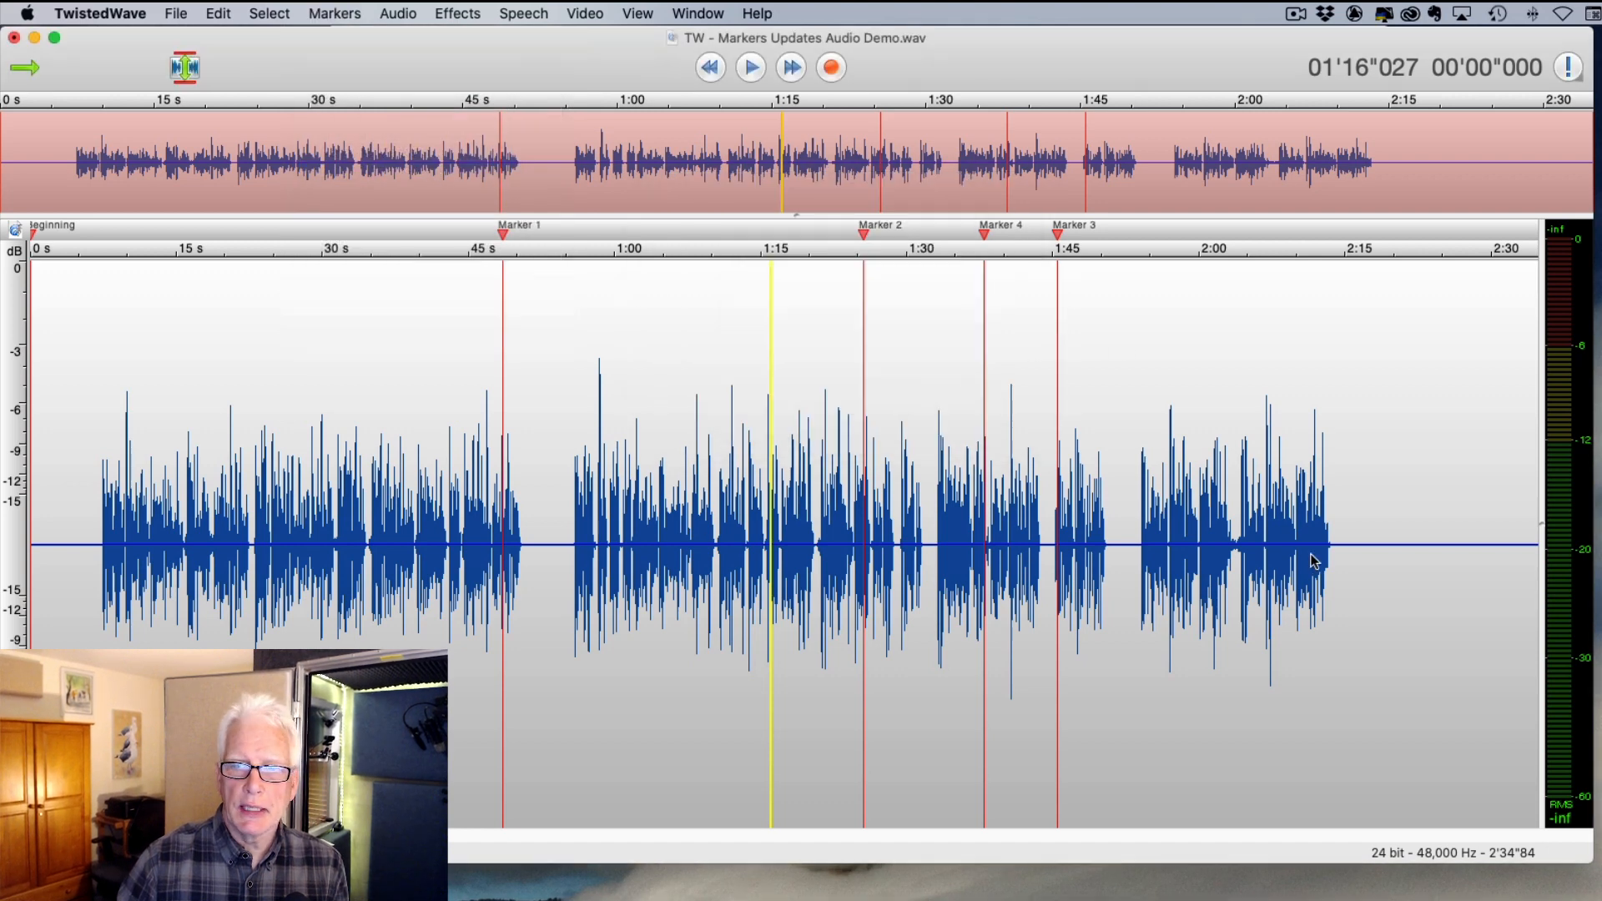
# - Select the silent stretch from about 2:15 to 2:25 and copy it
pyautogui.moveTo(1349, 545); pyautogui.dragTo(1446, 543)
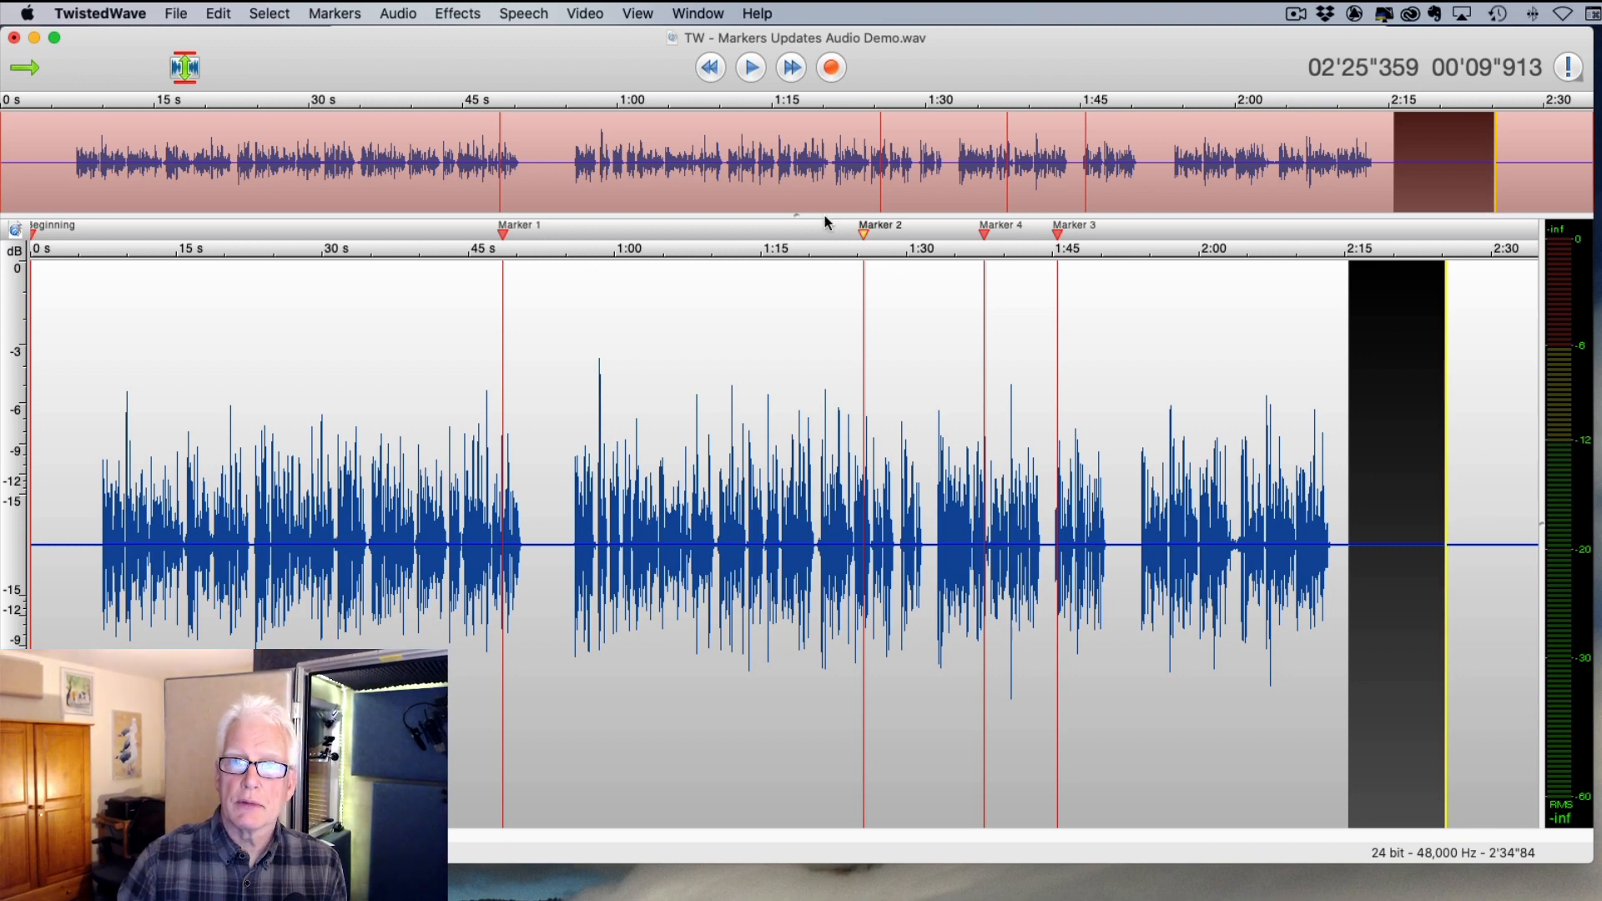
pyautogui.click(217, 14)
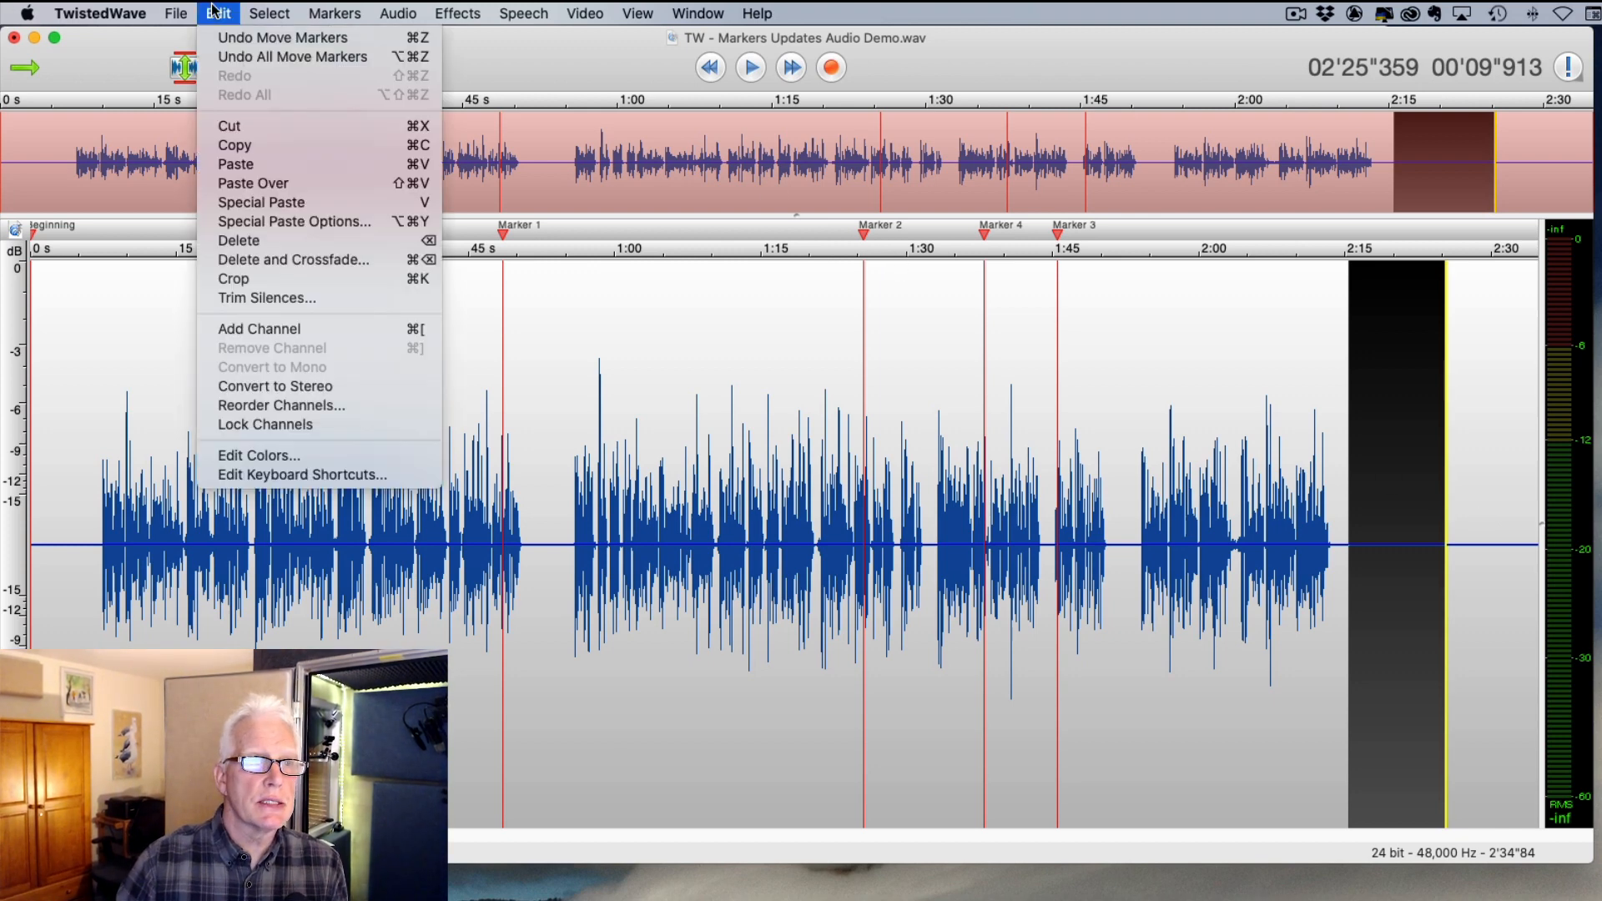
pyautogui.click(257, 144)
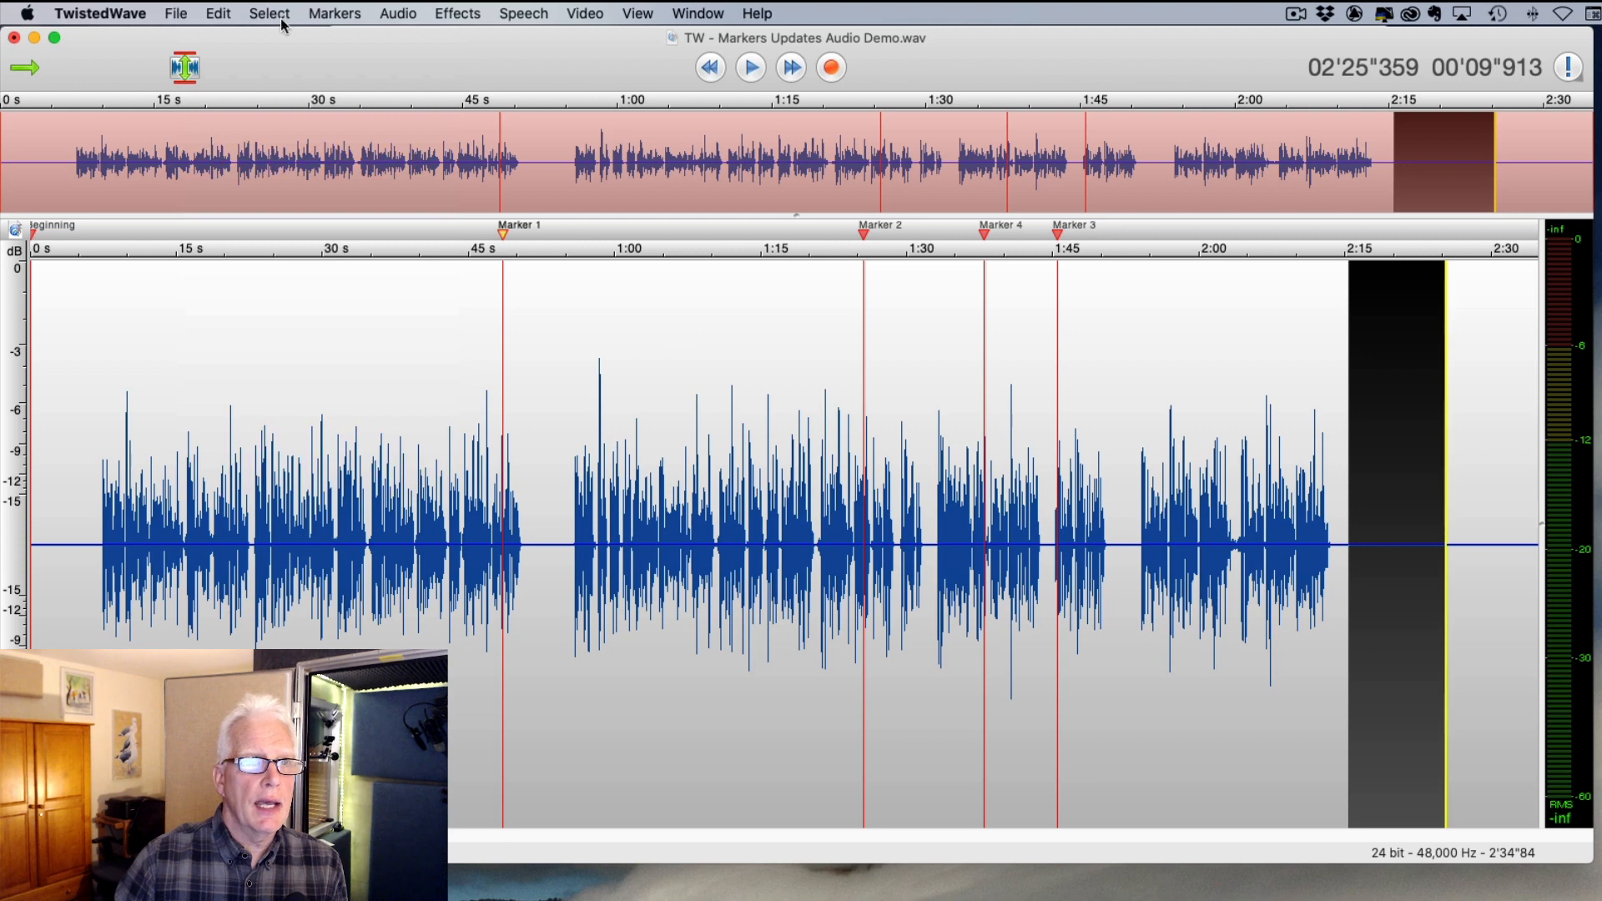
# - Apply Move Right in the Move Markers dialog to the markers in the selection
pyautogui.click(334, 13)
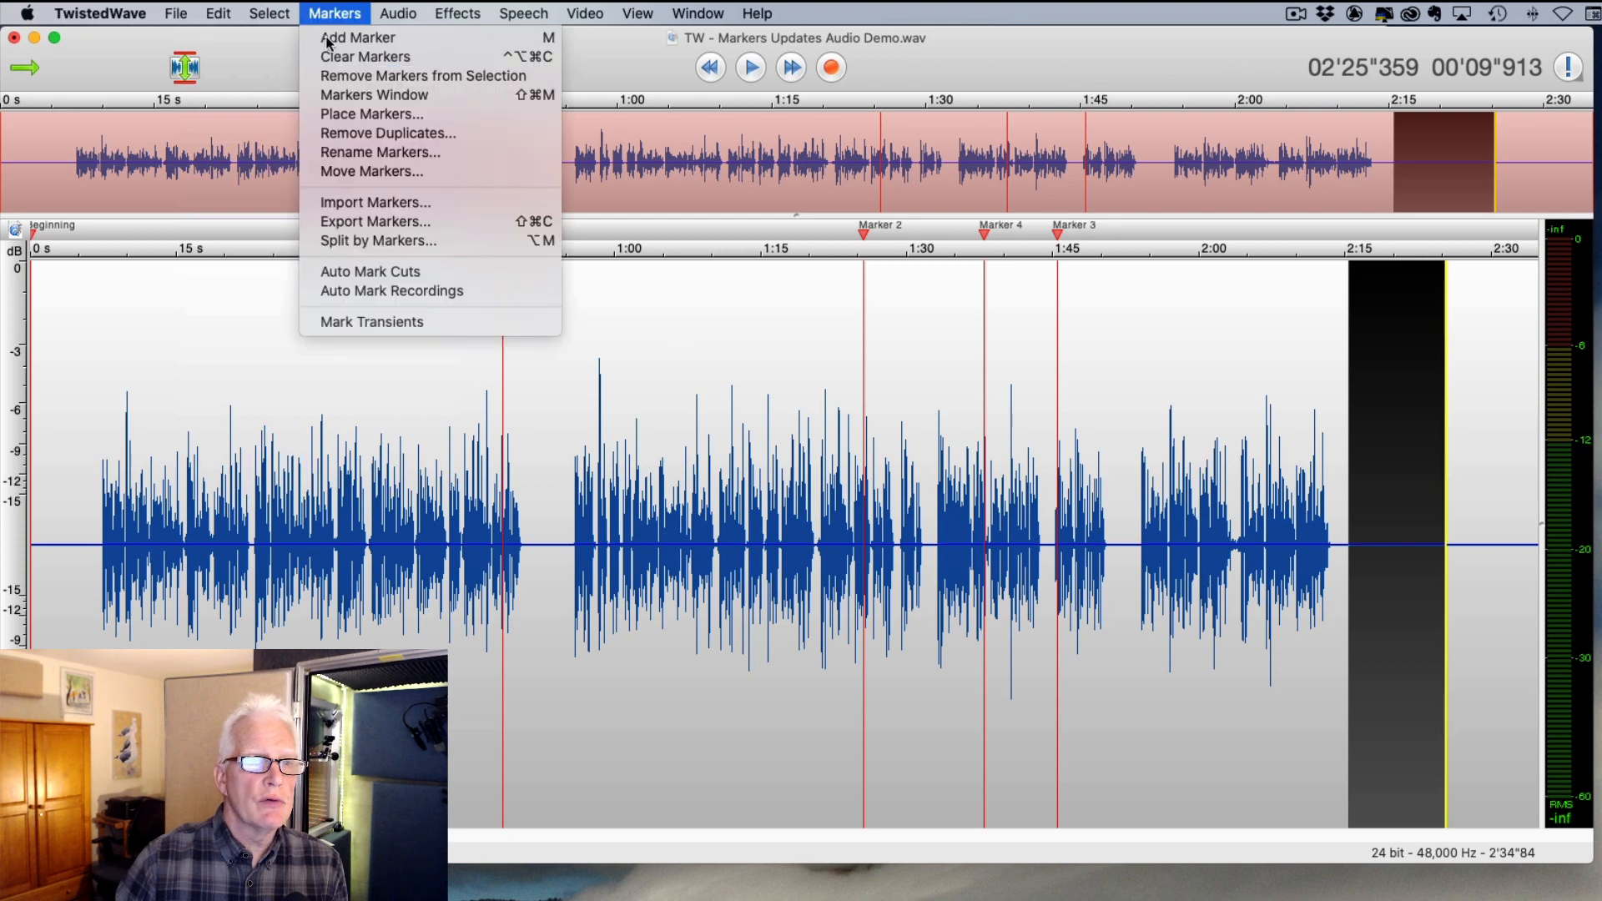
pyautogui.click(372, 171)
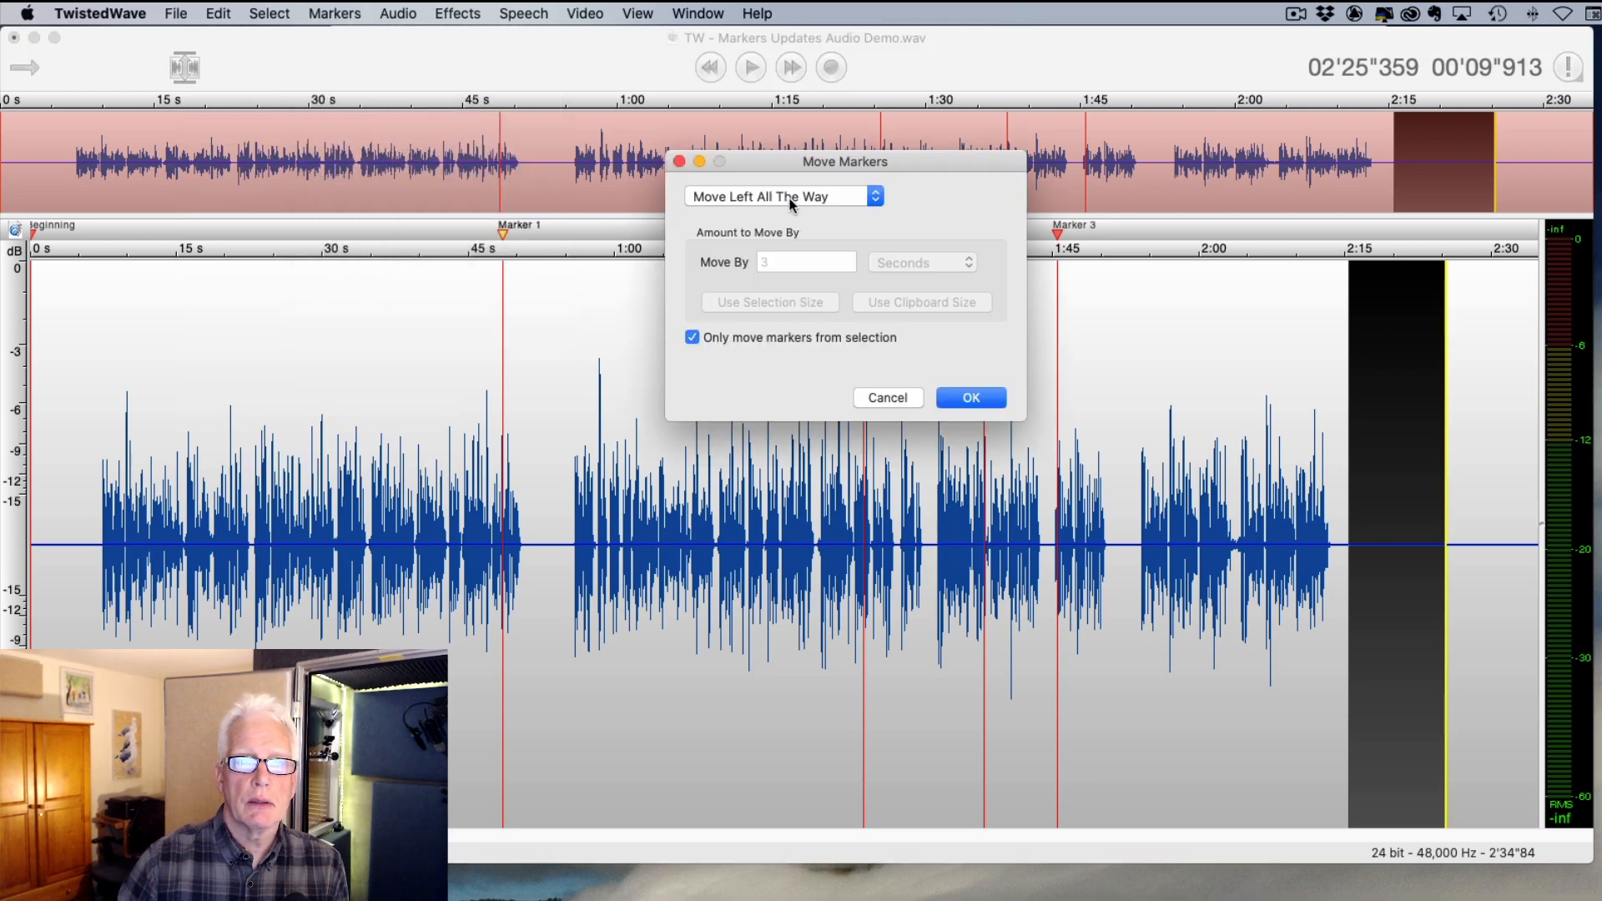
pyautogui.click(791, 201)
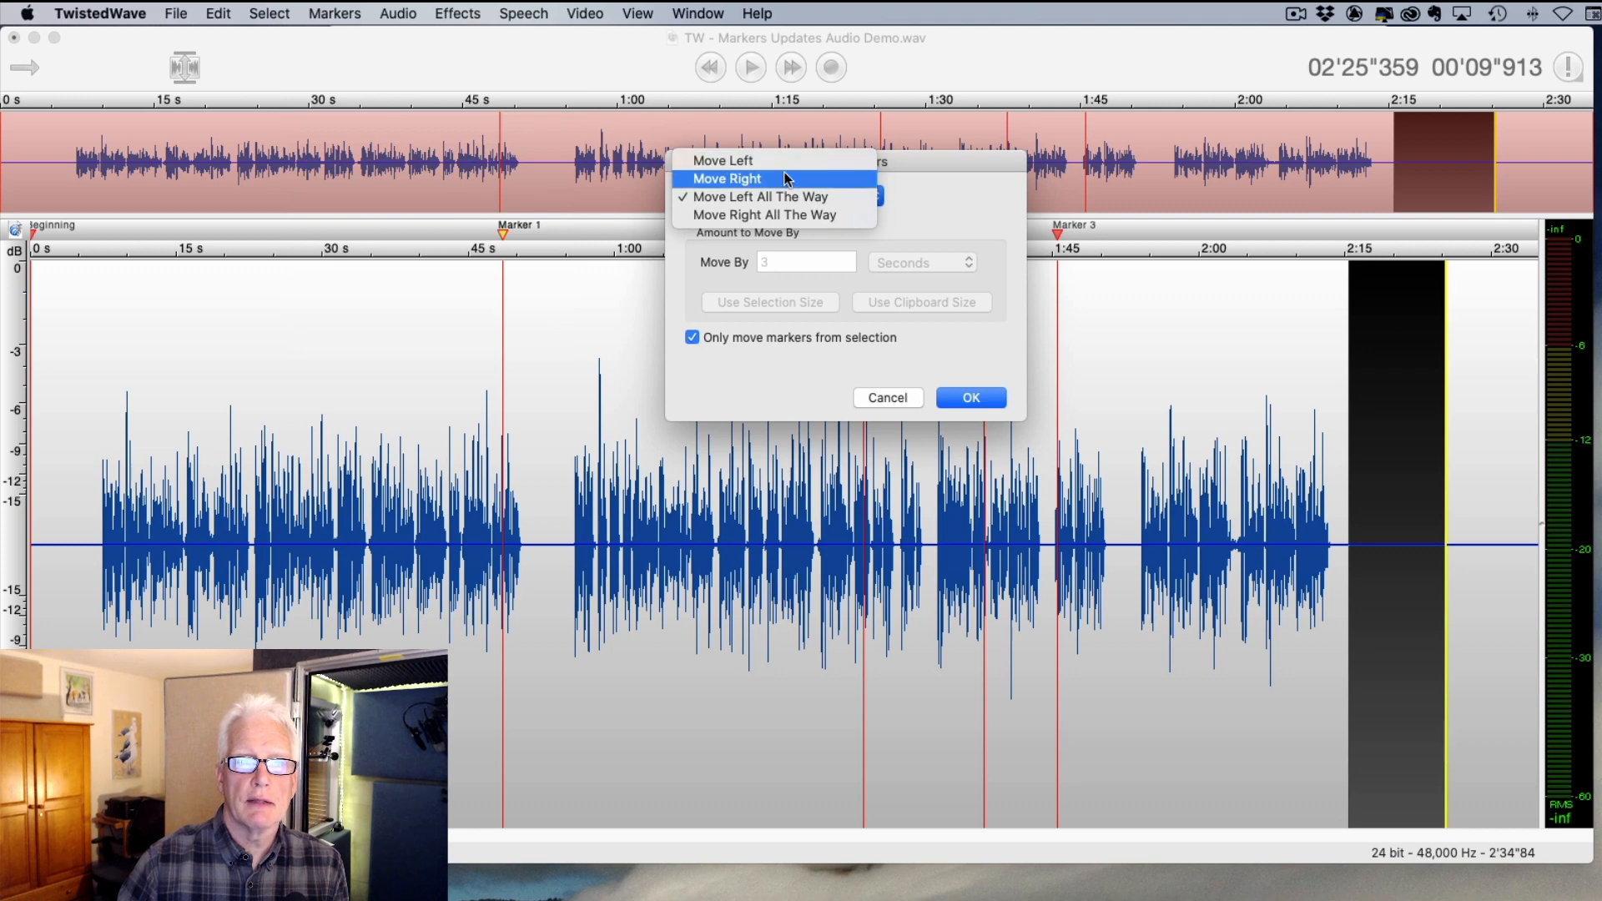
pyautogui.click(782, 181)
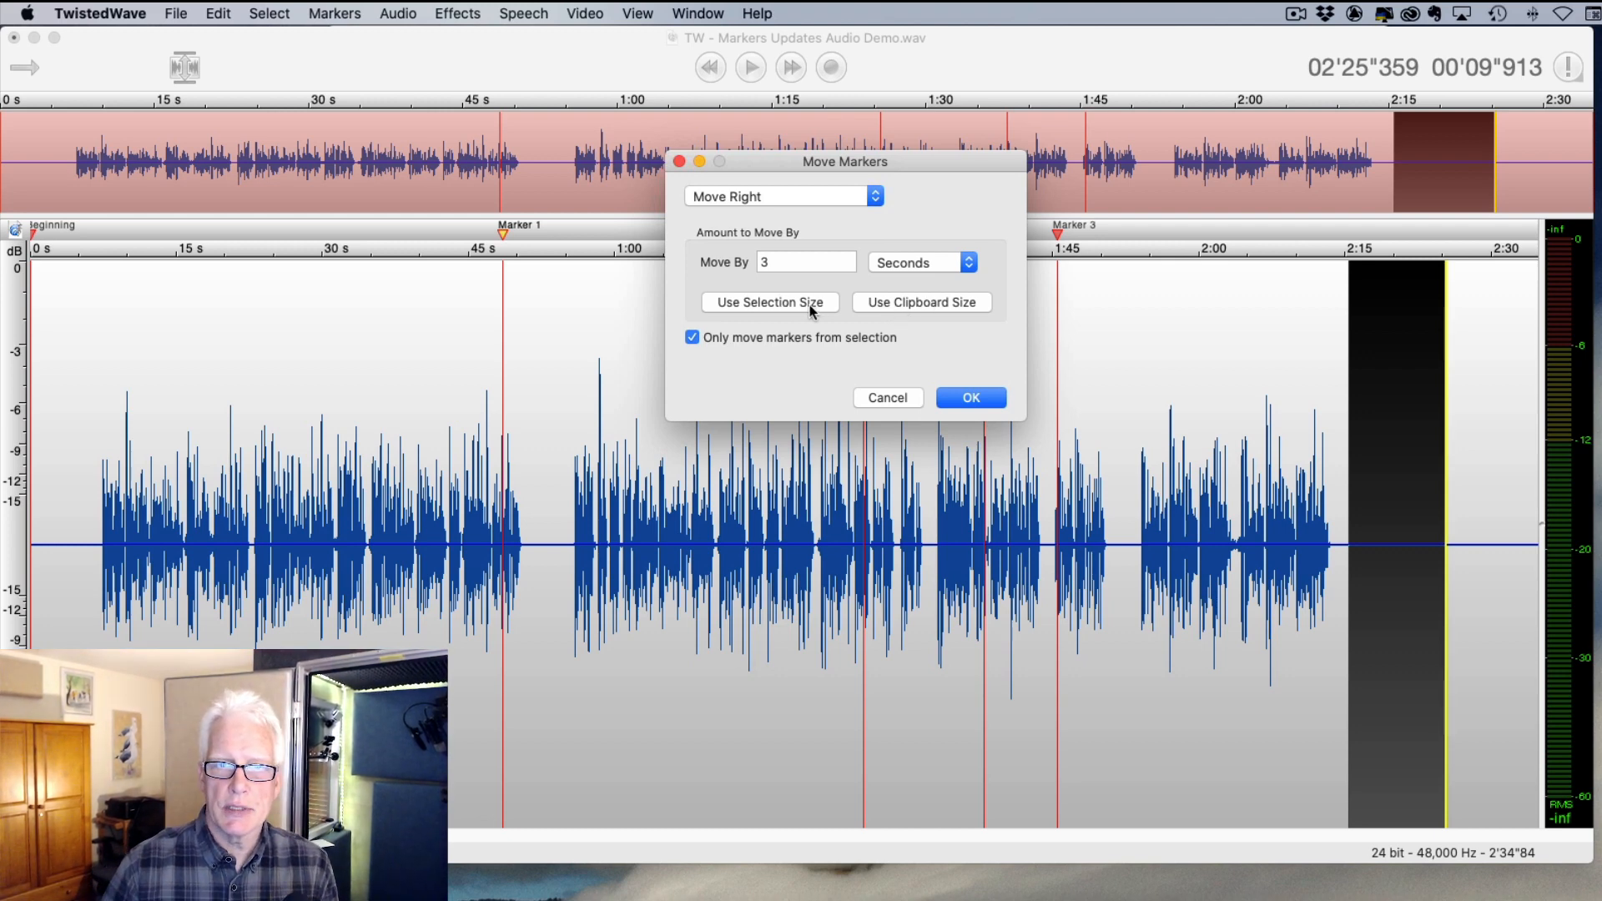
pyautogui.press('Return')
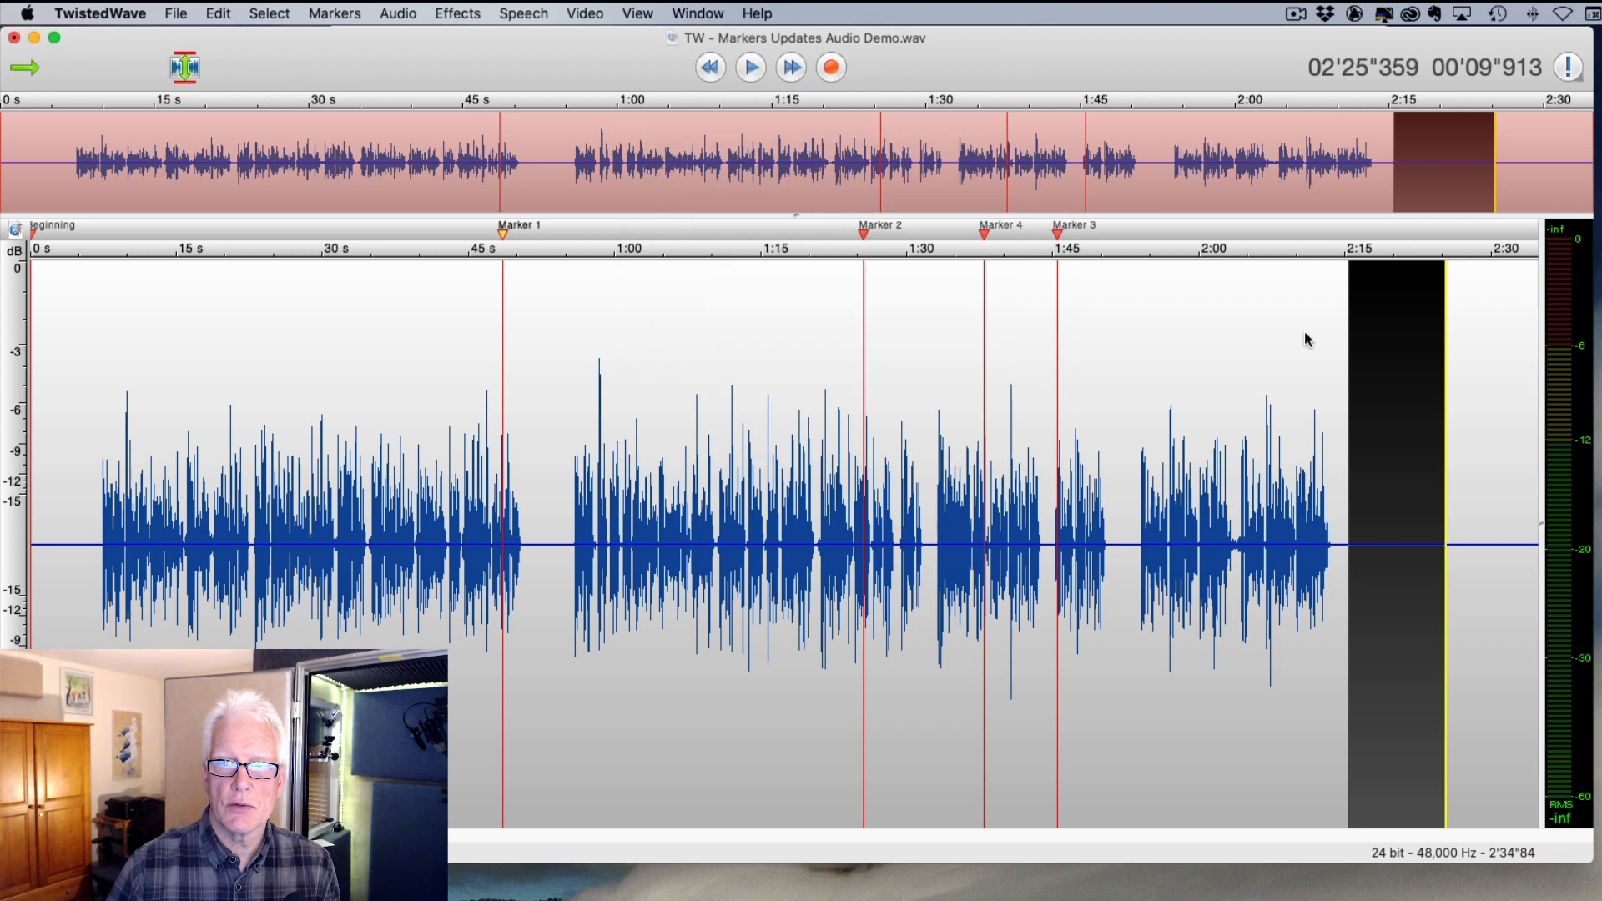
pyautogui.click(1305, 333)
# - Move every marker right by the clipboard length of 9.913604 seconds using Move Markers
pyautogui.click(327, 14)
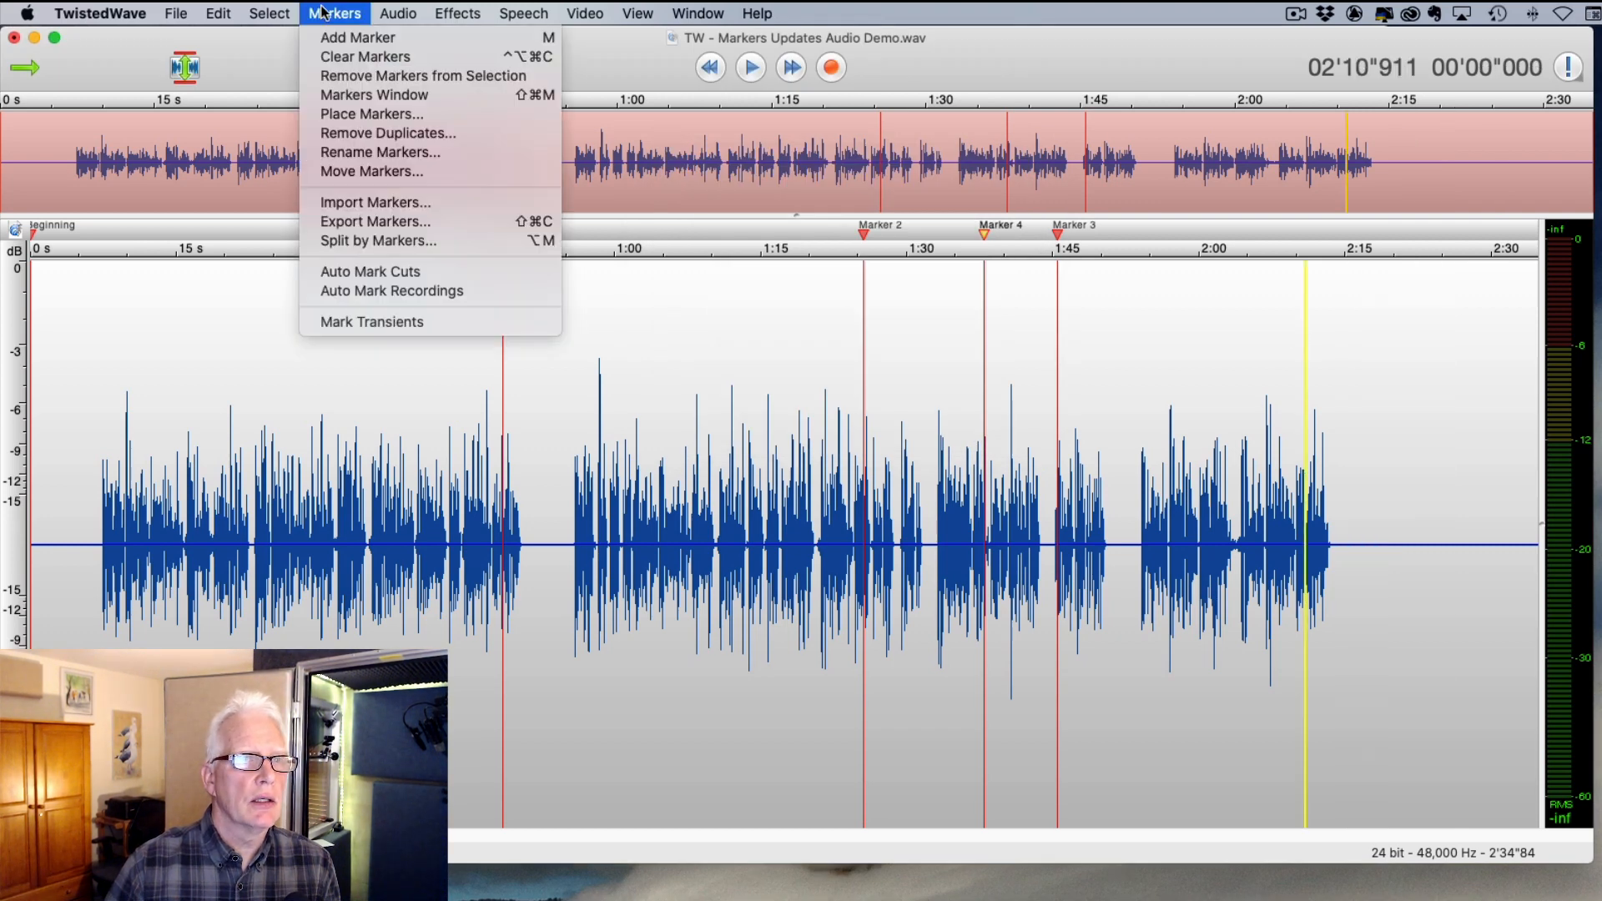
pyautogui.click(355, 170)
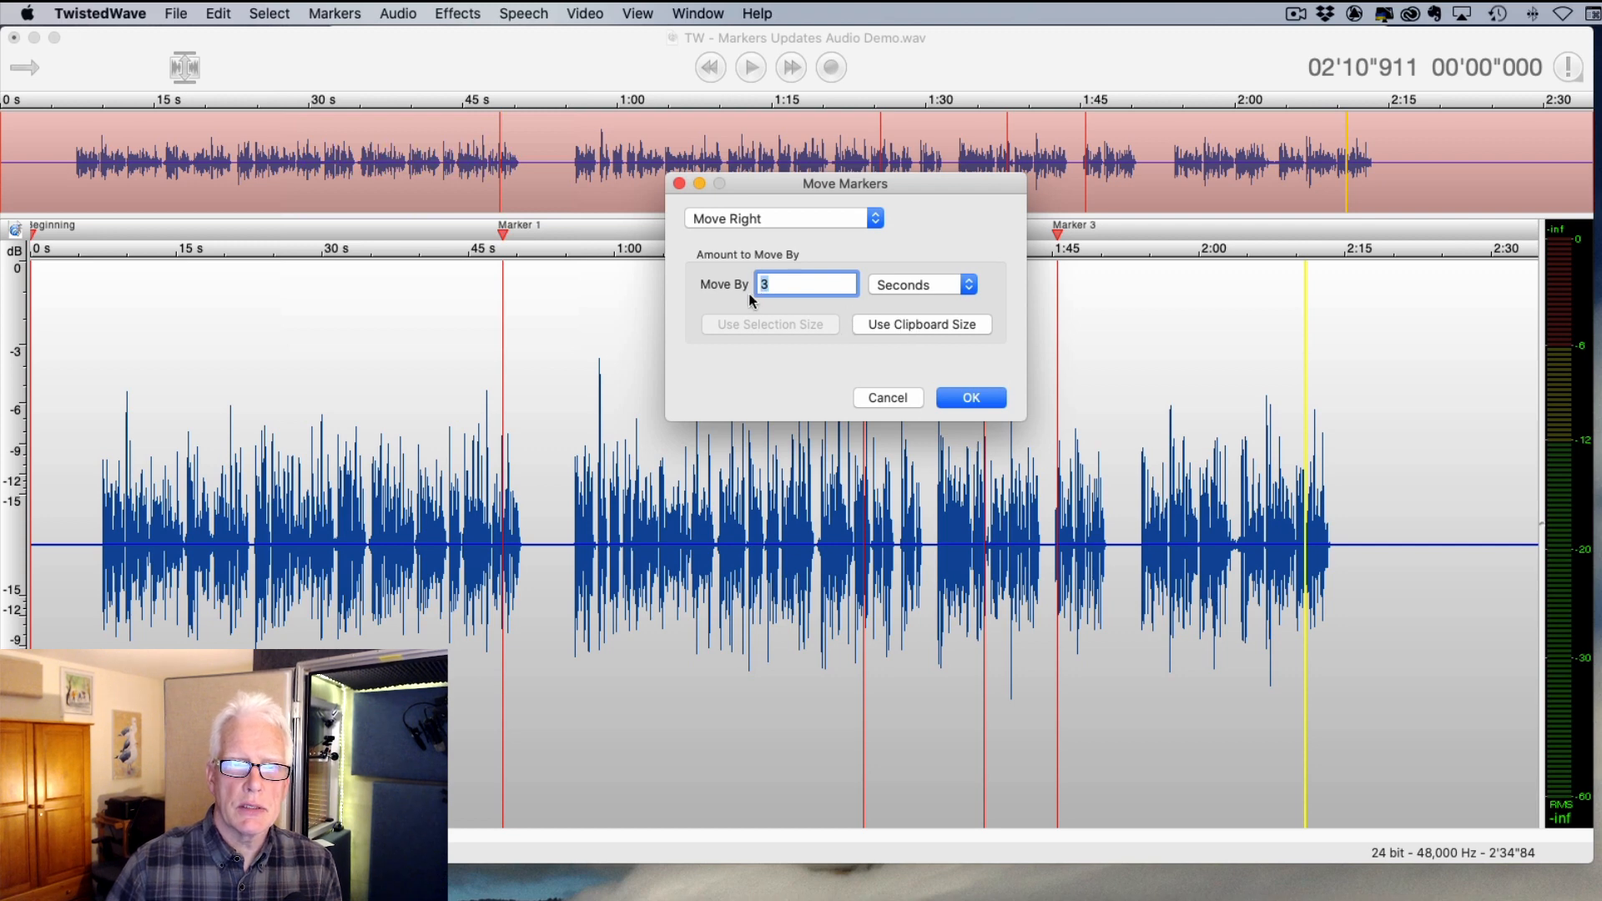
pyautogui.click(919, 324)
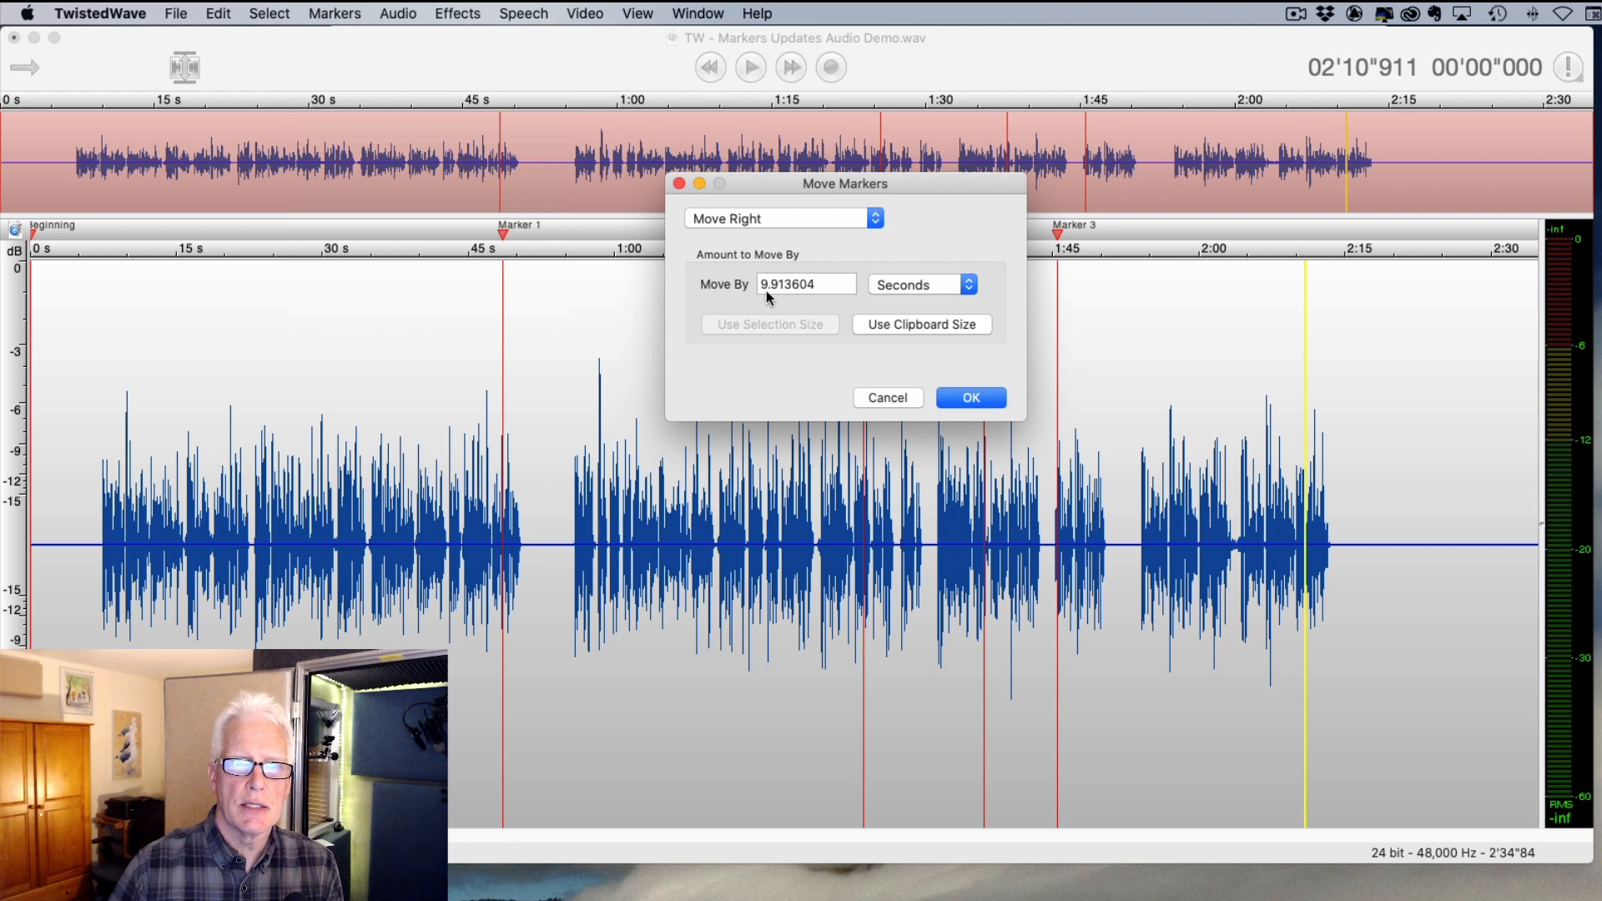
pyautogui.click(971, 398)
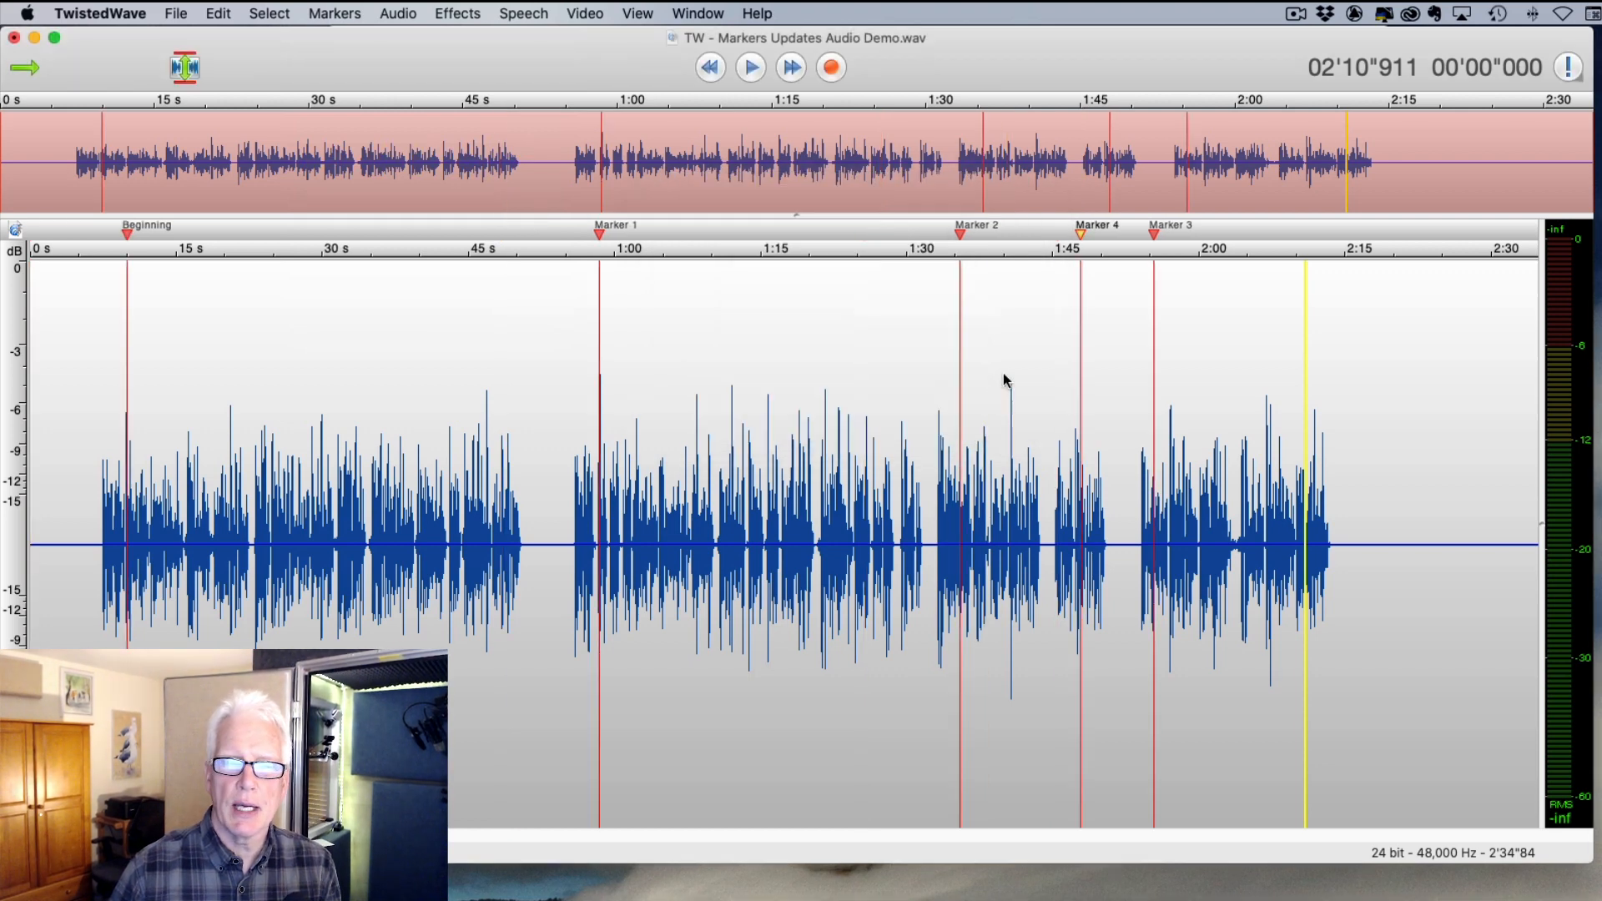
# - Select about 10.7 seconds near the end and shift all markers left by that selection length
pyautogui.moveTo(1355, 549); pyautogui.dragTo(1459, 544)
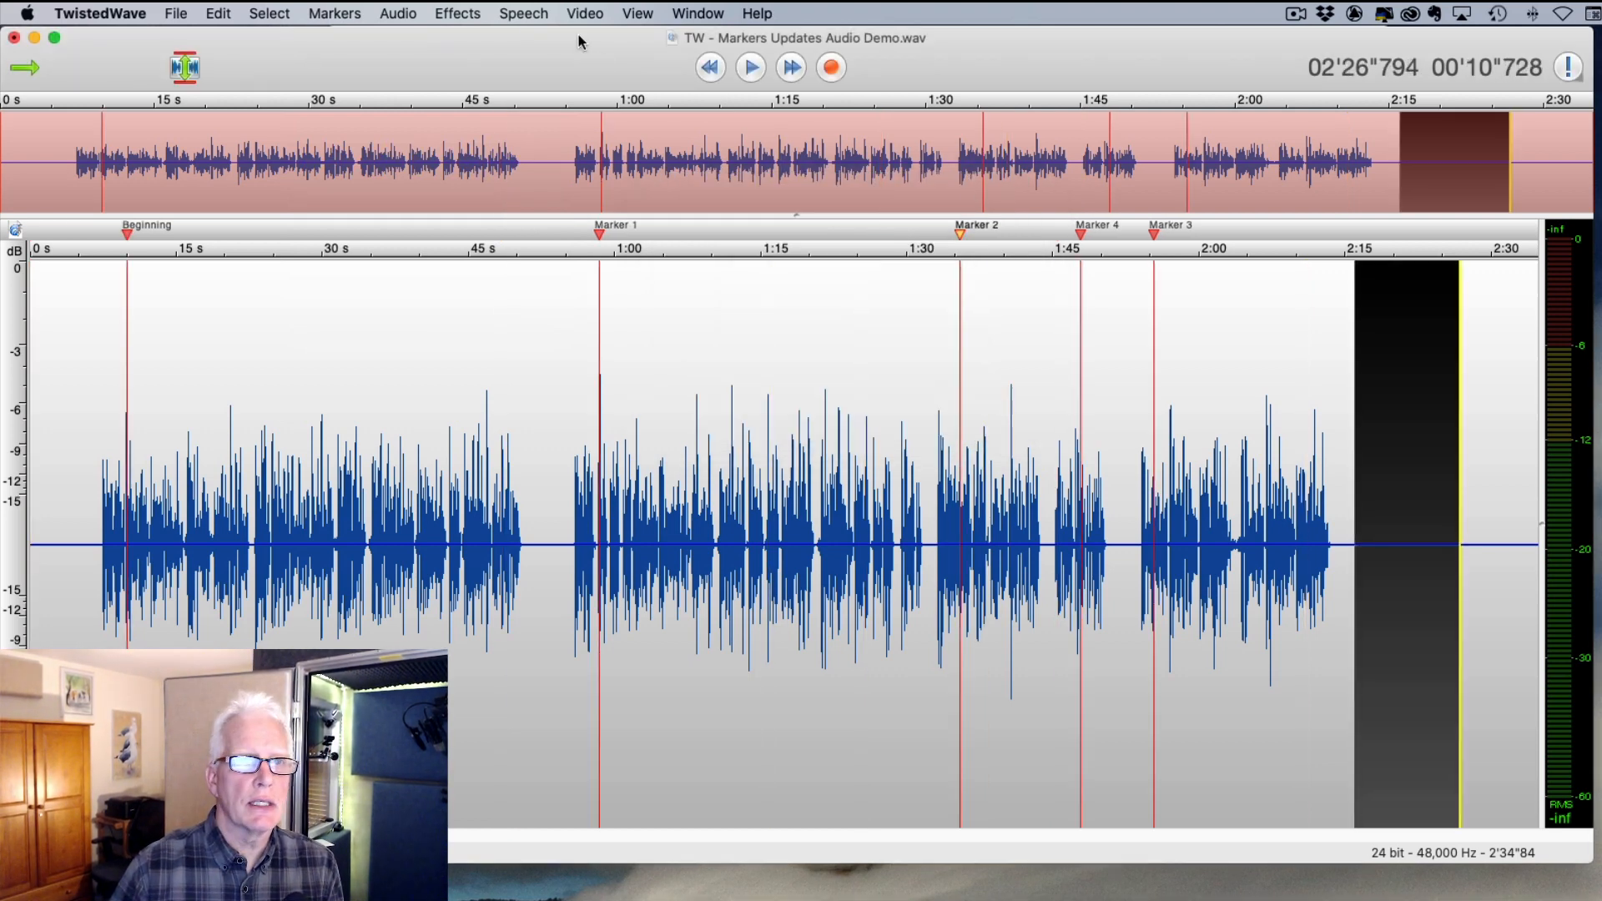
pyautogui.click(459, 14)
pyautogui.moveTo(335, 13)
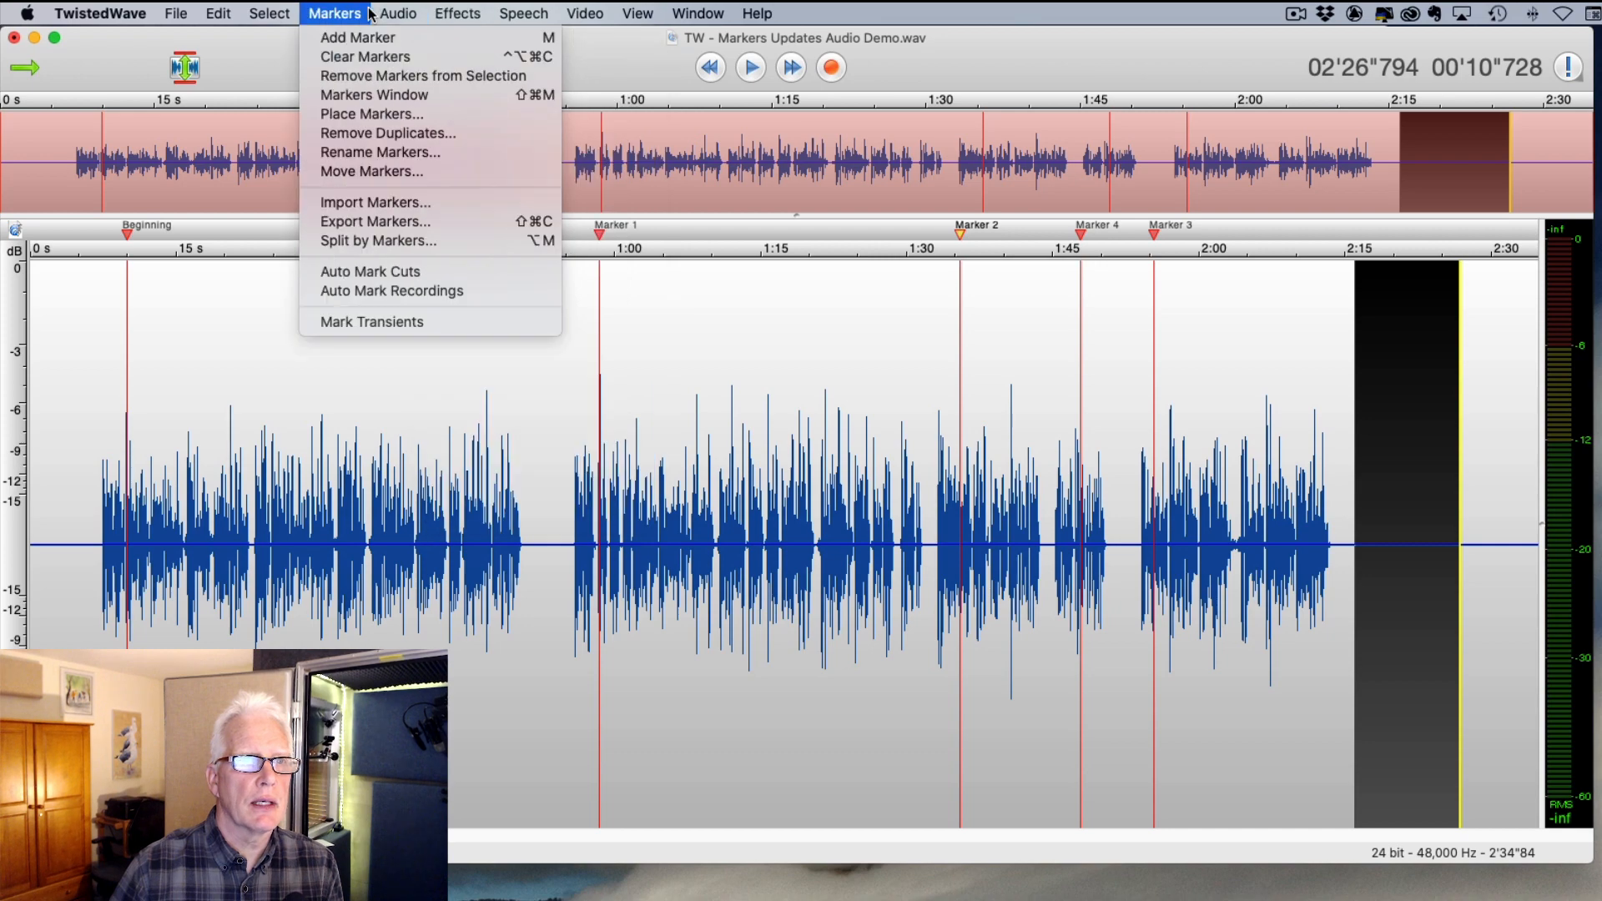
pyautogui.click(386, 171)
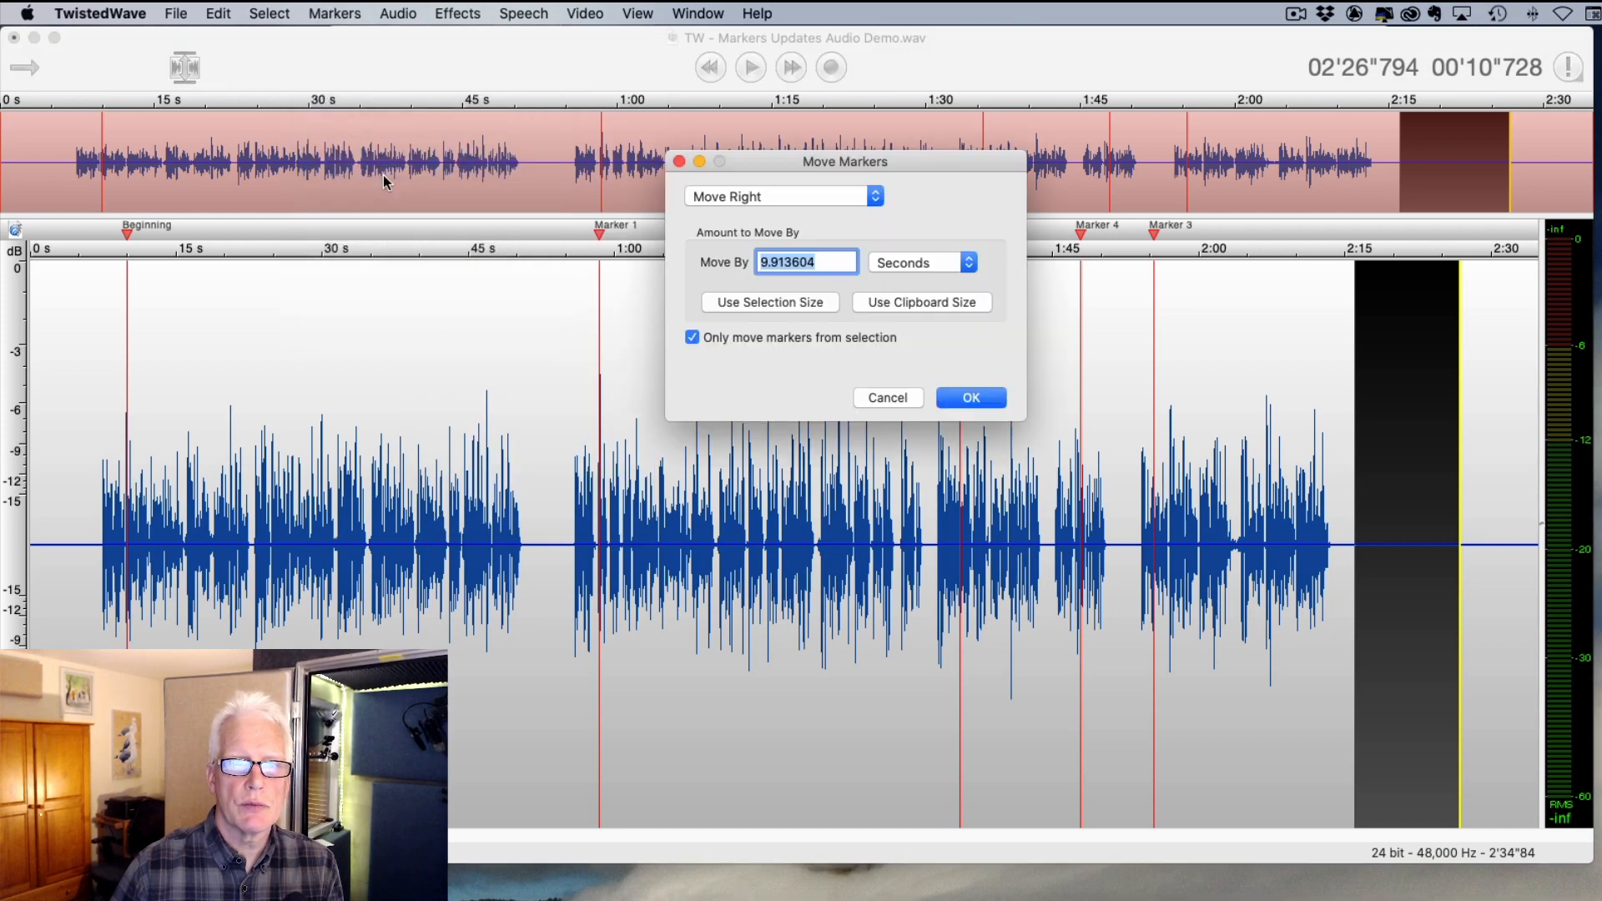
pyautogui.click(769, 304)
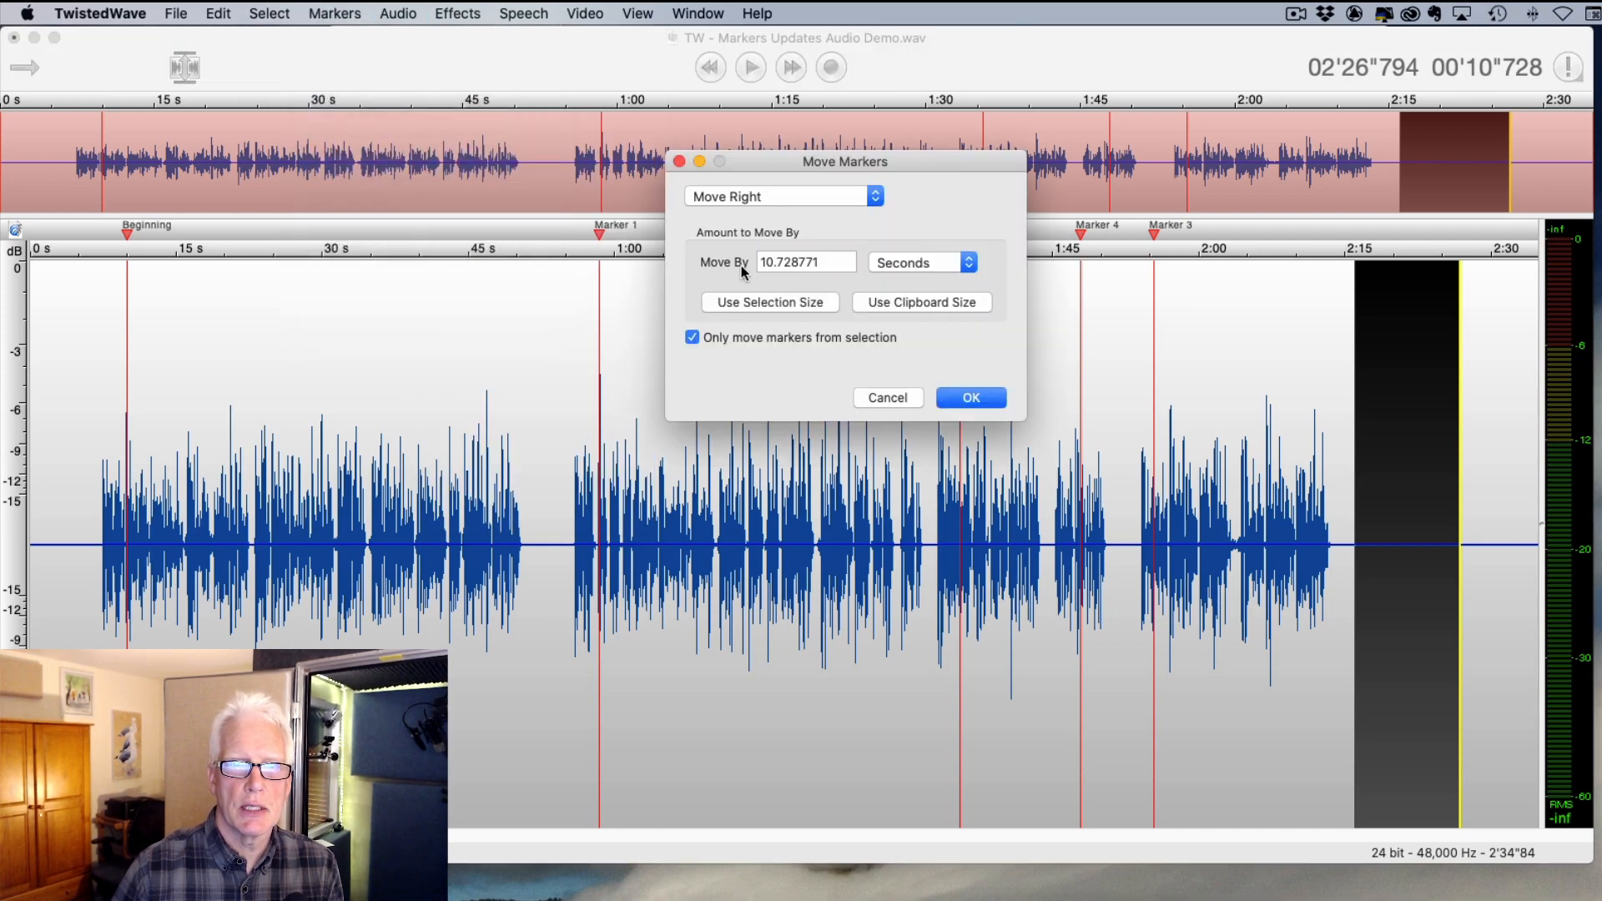
pyautogui.click(795, 196)
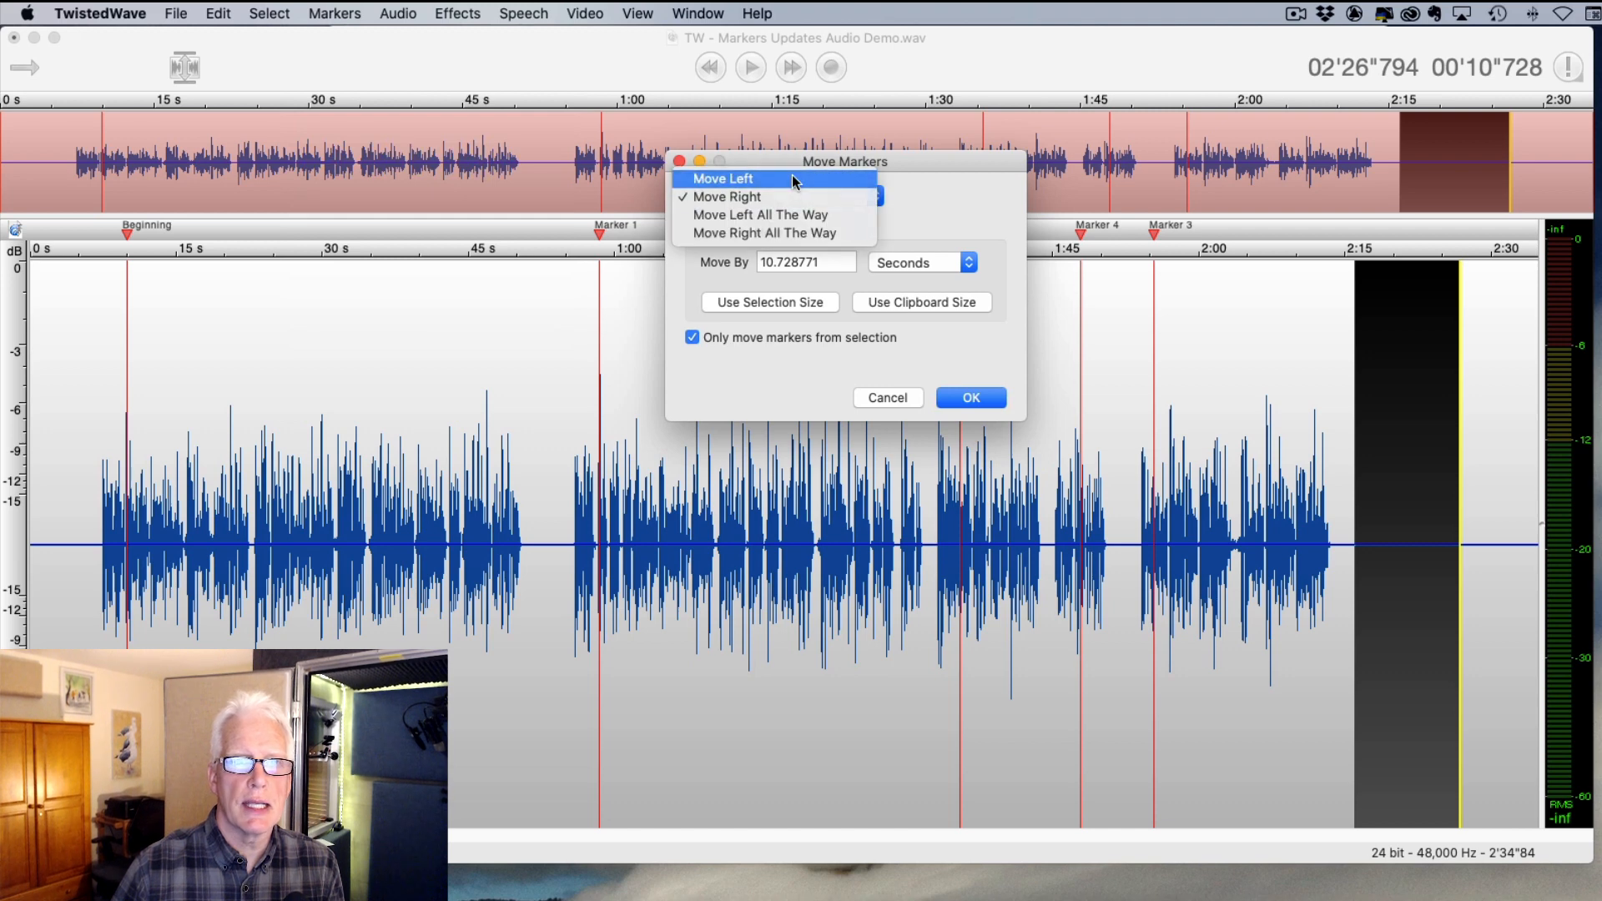
pyautogui.click(795, 181)
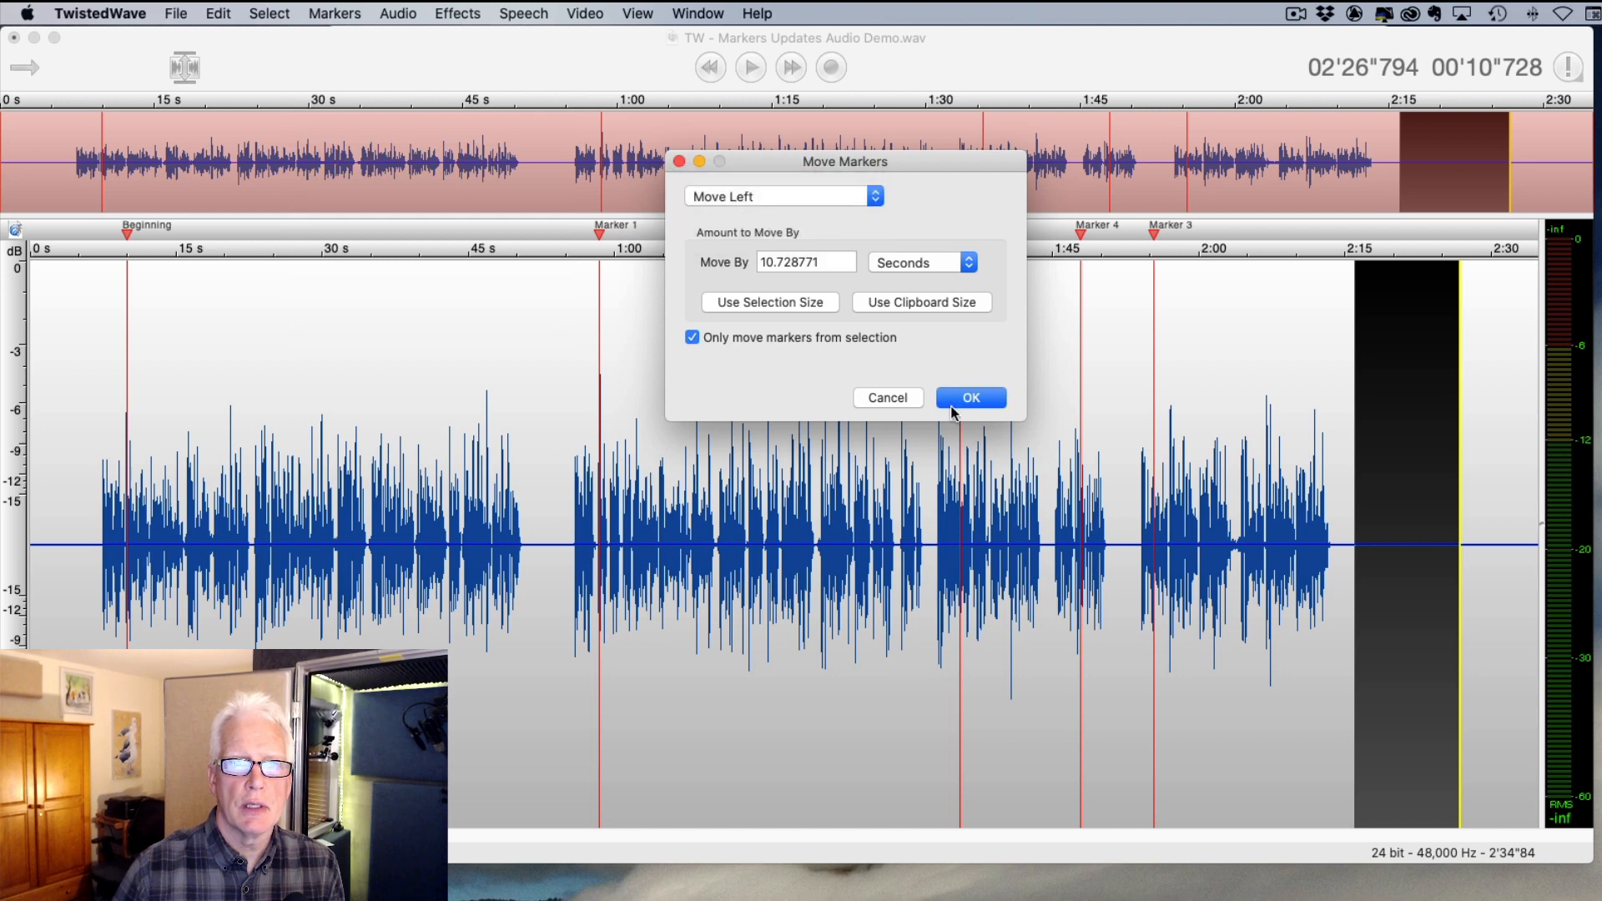
pyautogui.click(691, 338)
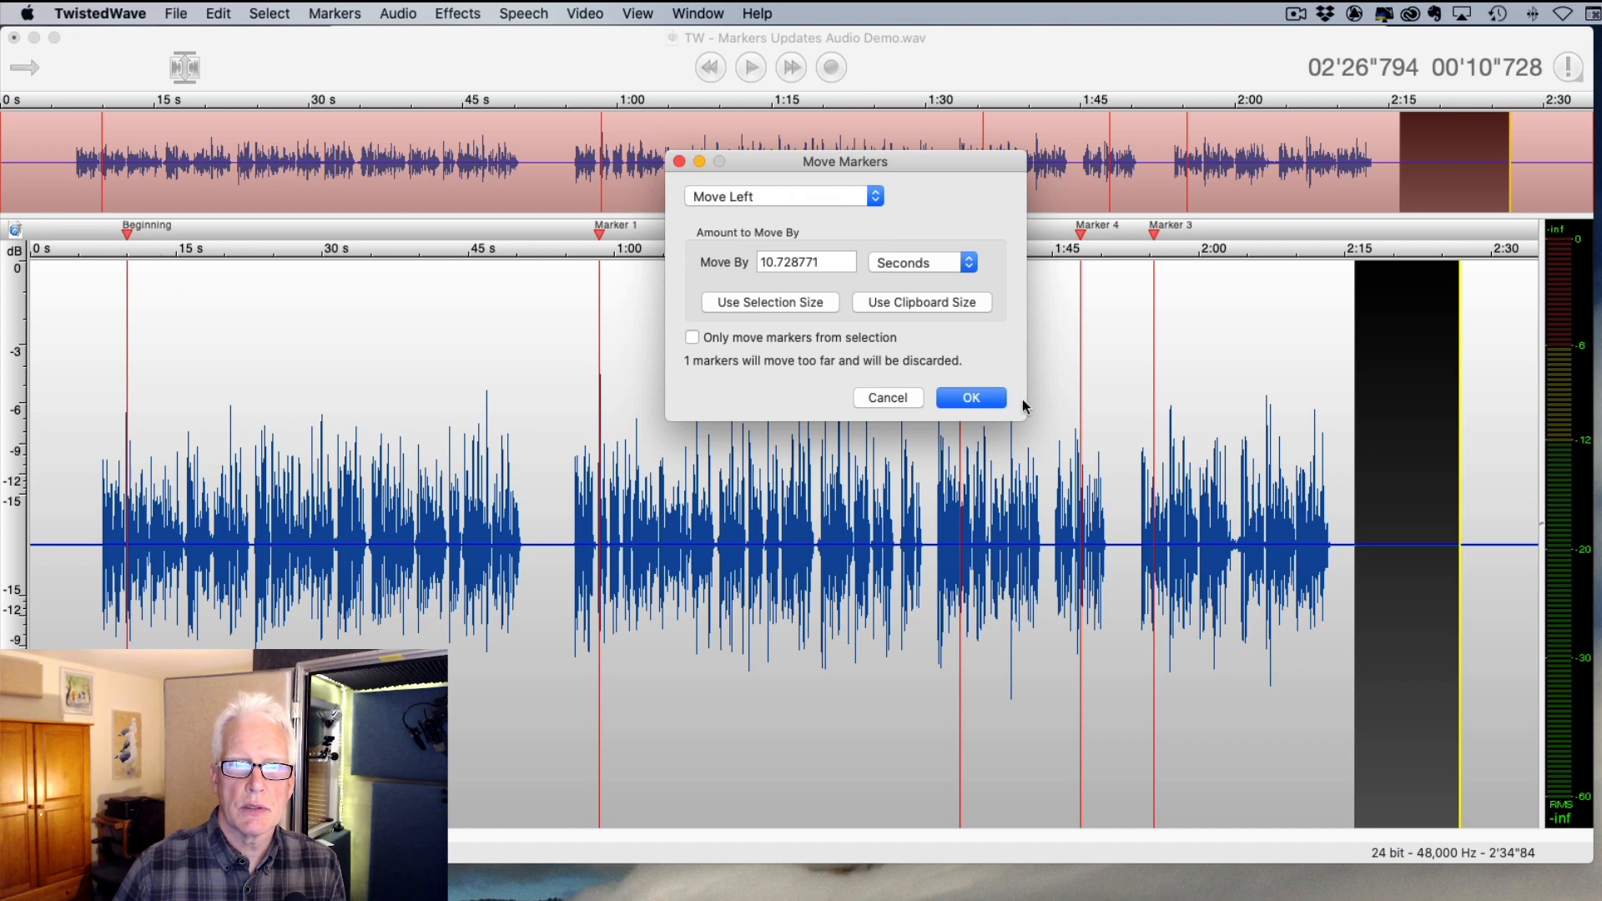
pyautogui.click(973, 406)
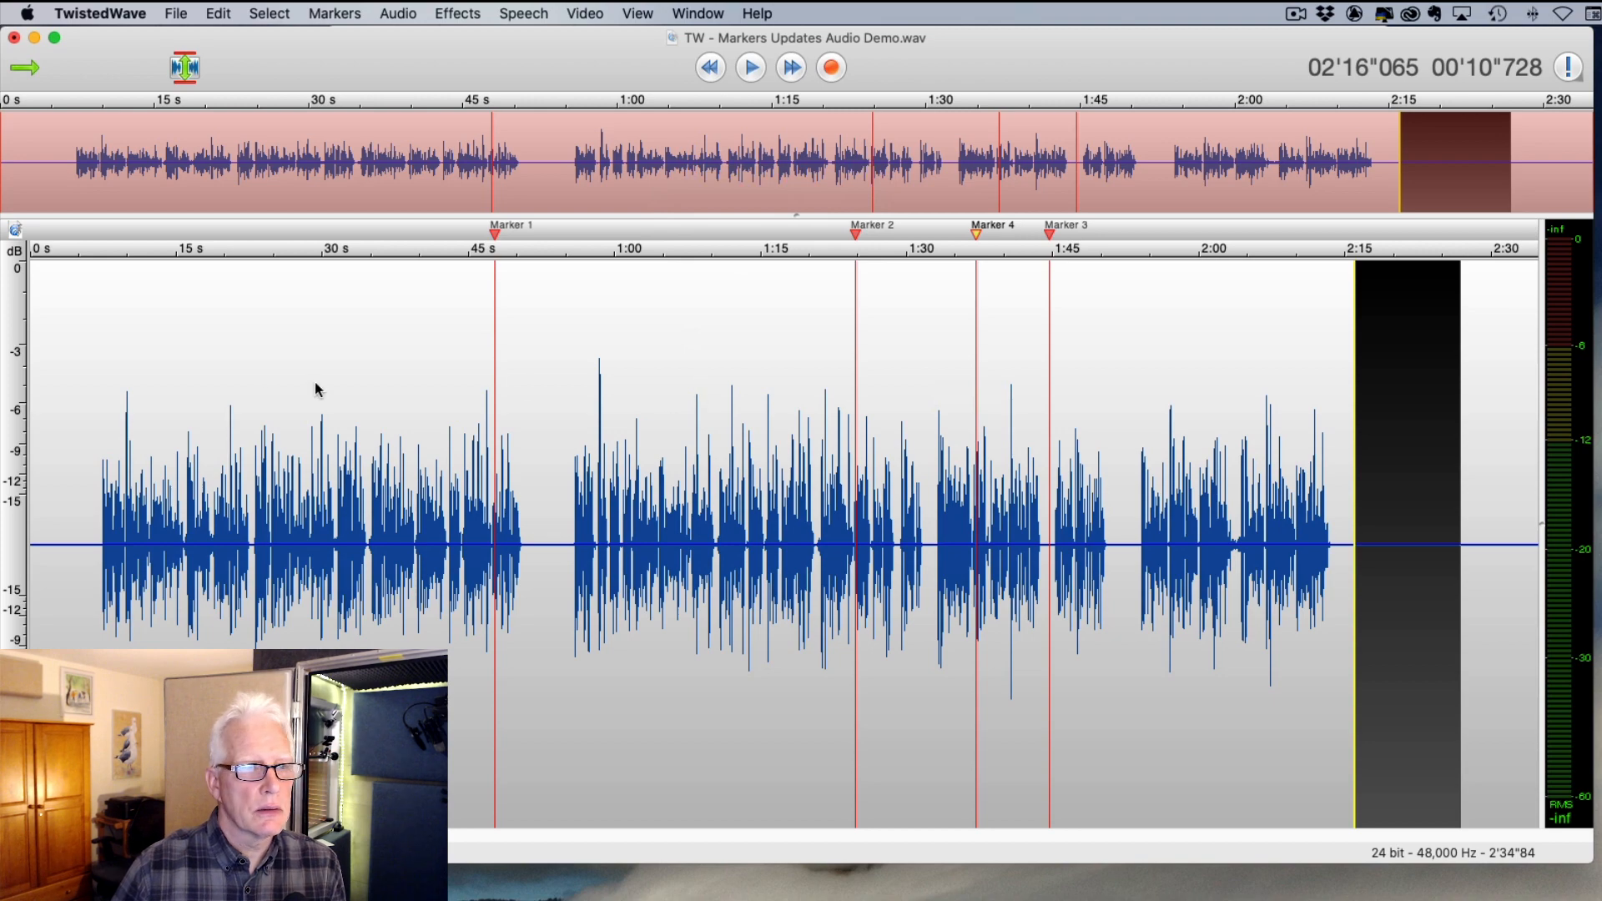
# - Undo Move Markers from the Edit menu to restore the previous marker positions
pyautogui.scroll(10, 57, 335)
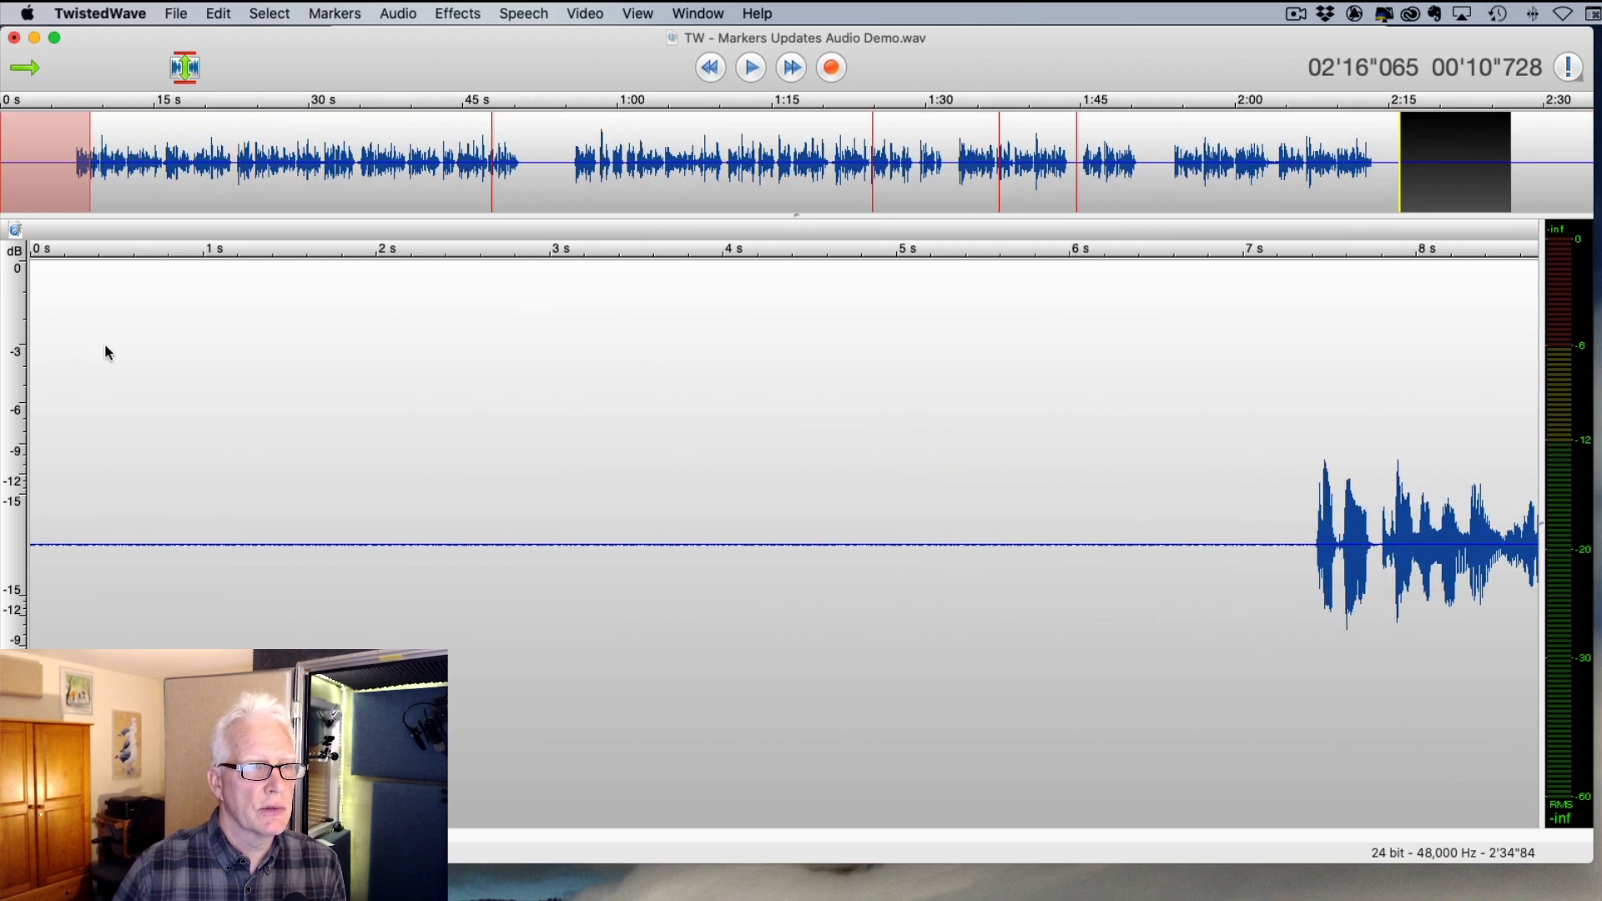
pyautogui.click(217, 14)
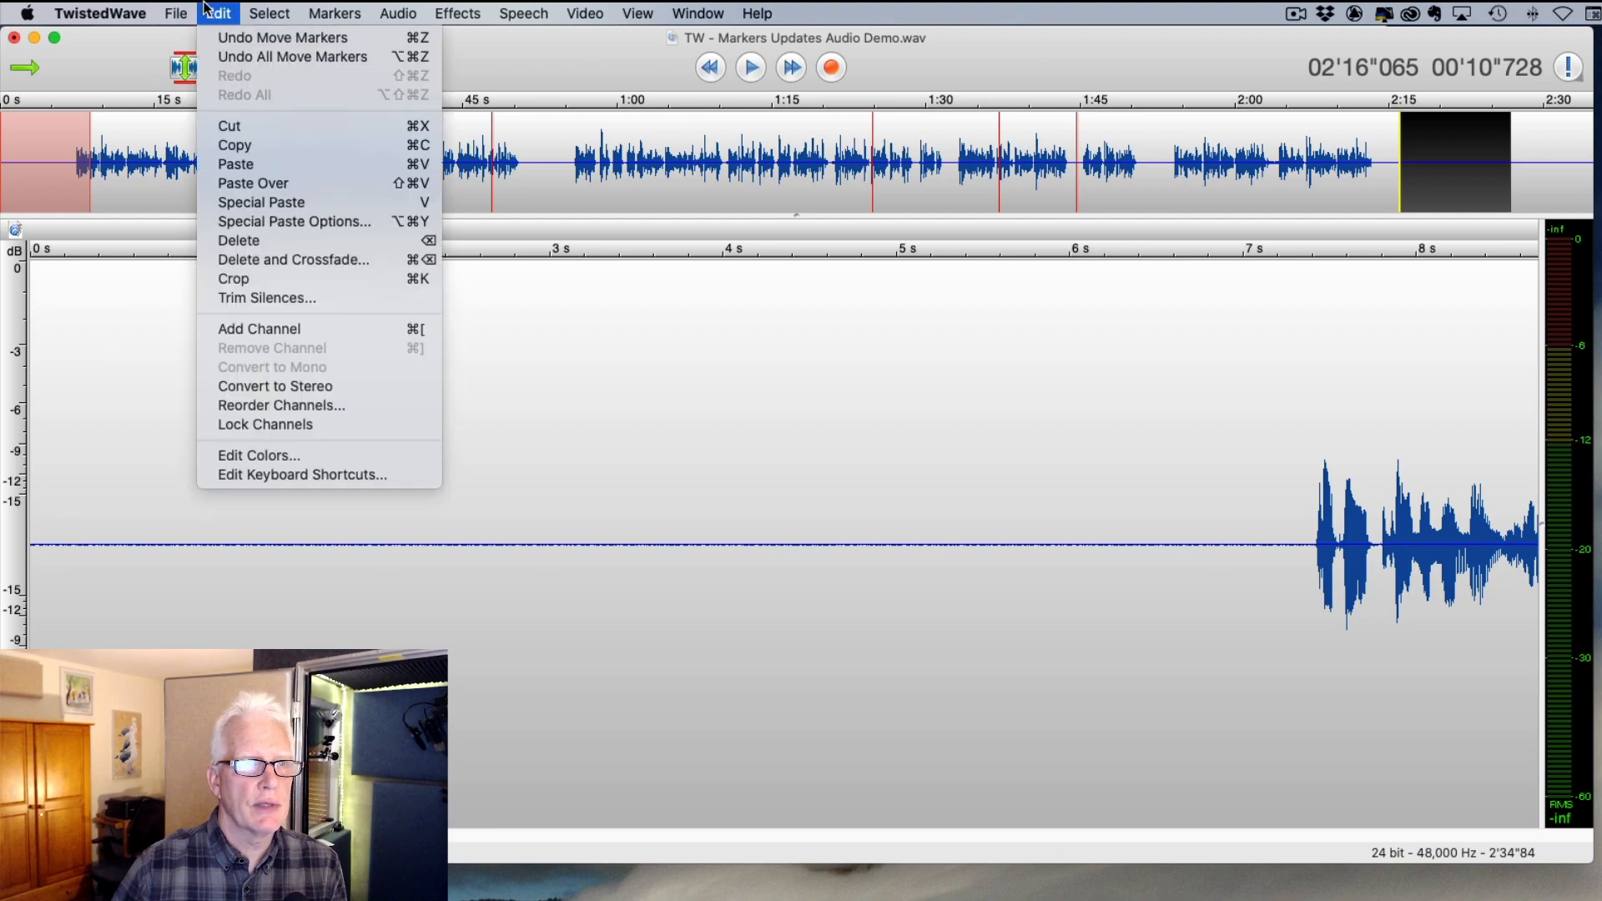
pyautogui.click(247, 40)
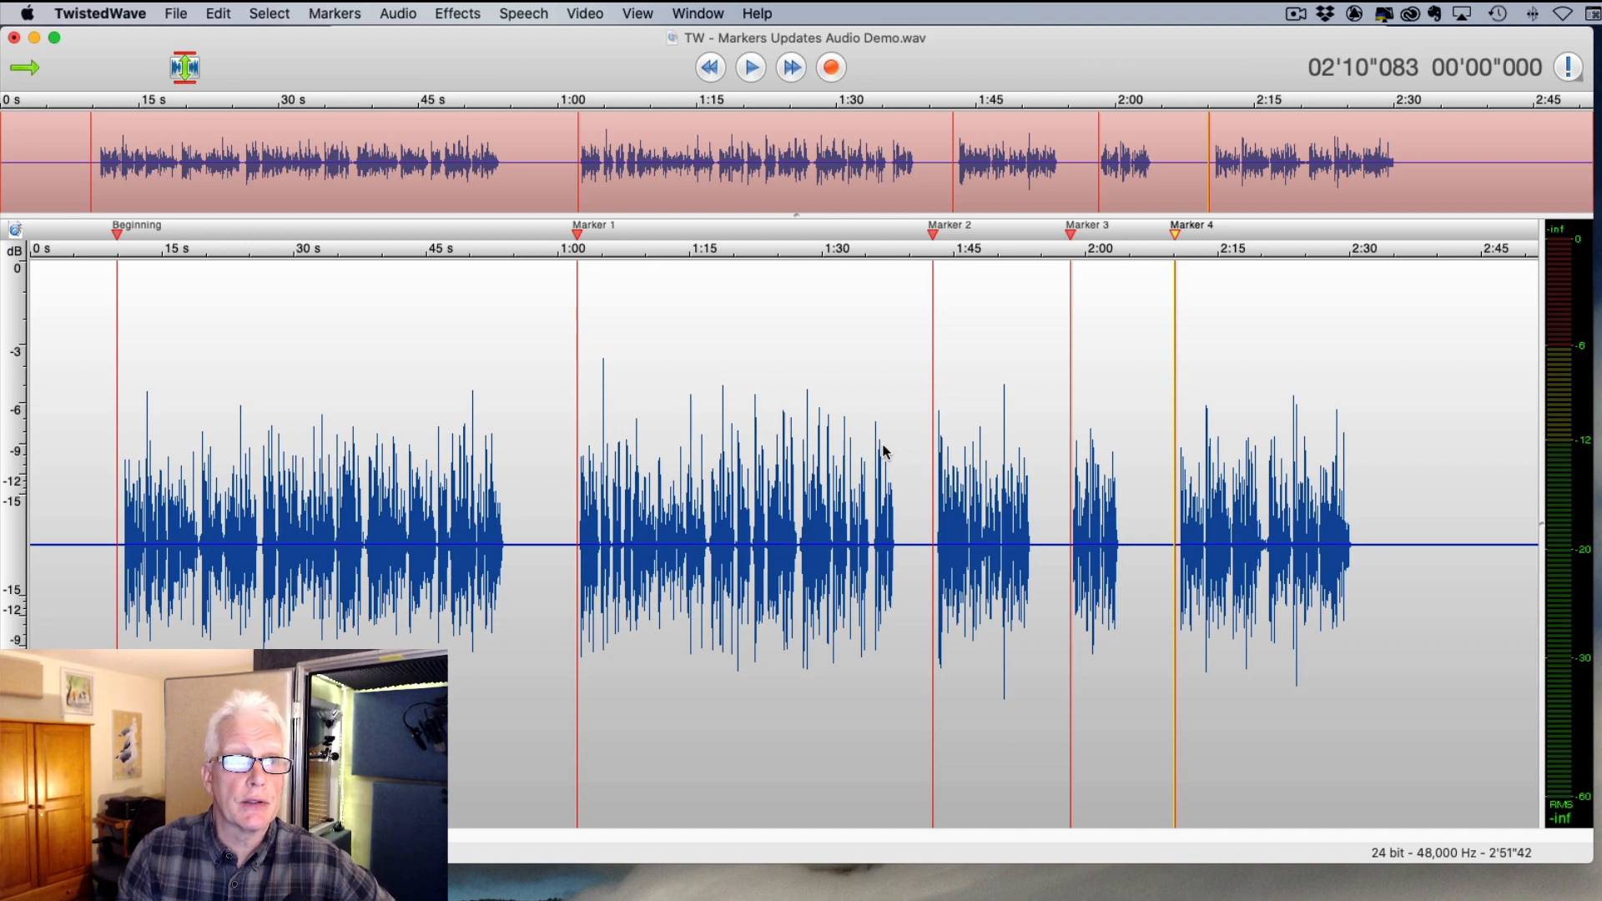
# - Select the audio from about 0:03 to 2:40, undoing an accidental Beginning marker drag
pyautogui.click(640, 537)
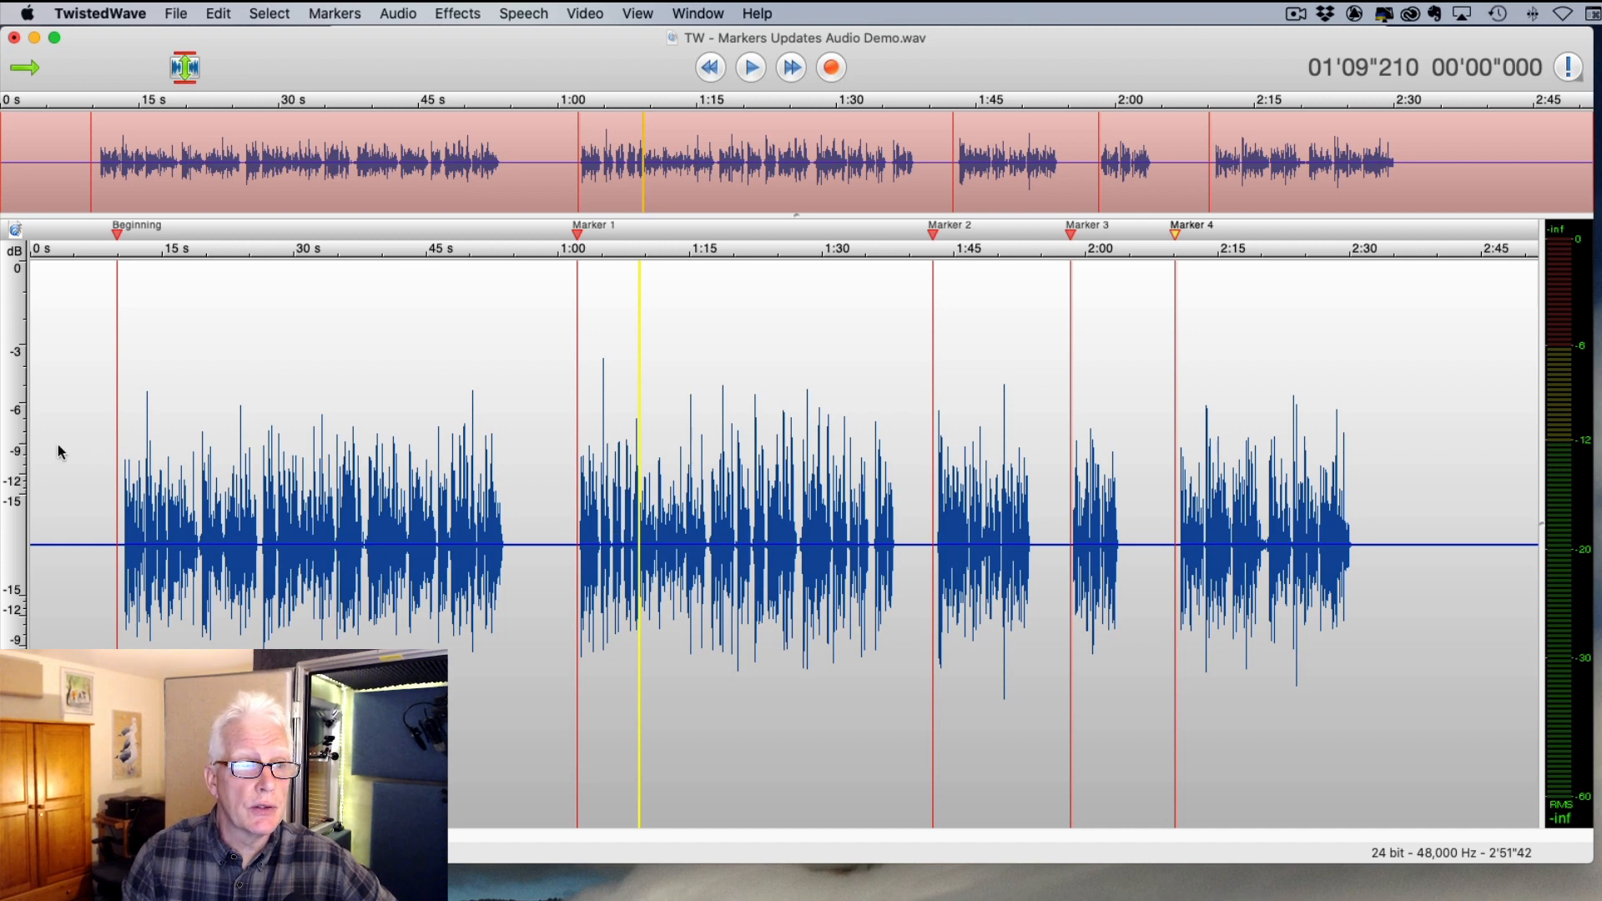
pyautogui.moveTo(57, 450); pyautogui.dragTo(1441, 453)
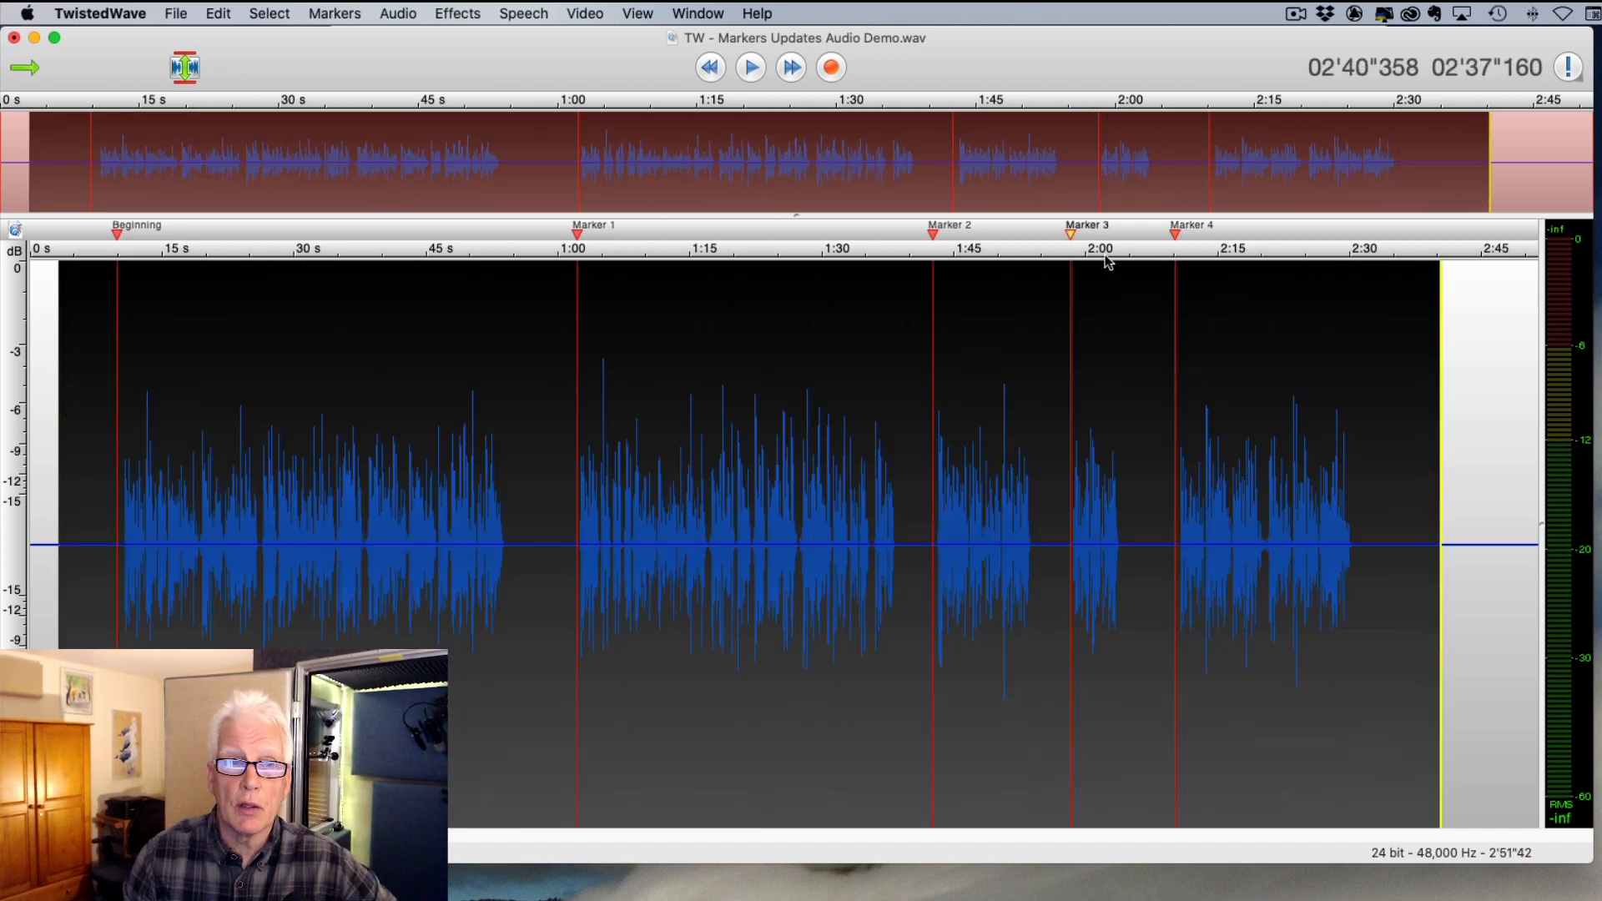
pyautogui.moveTo(124, 239); pyautogui.dragTo(72, 238)
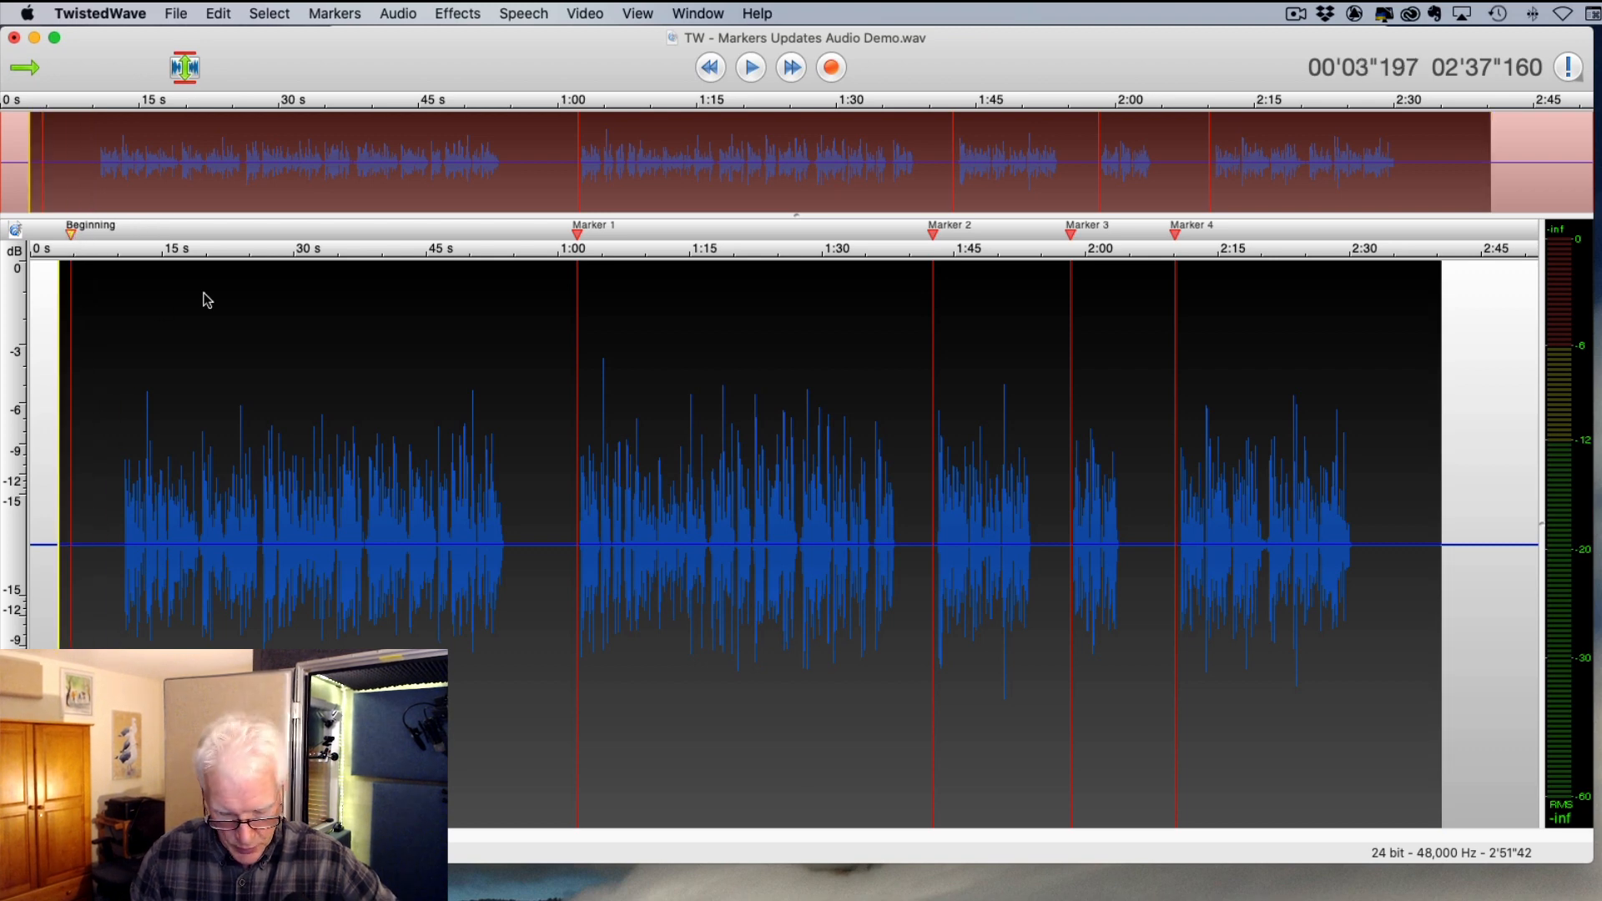
pyautogui.press('super+z')
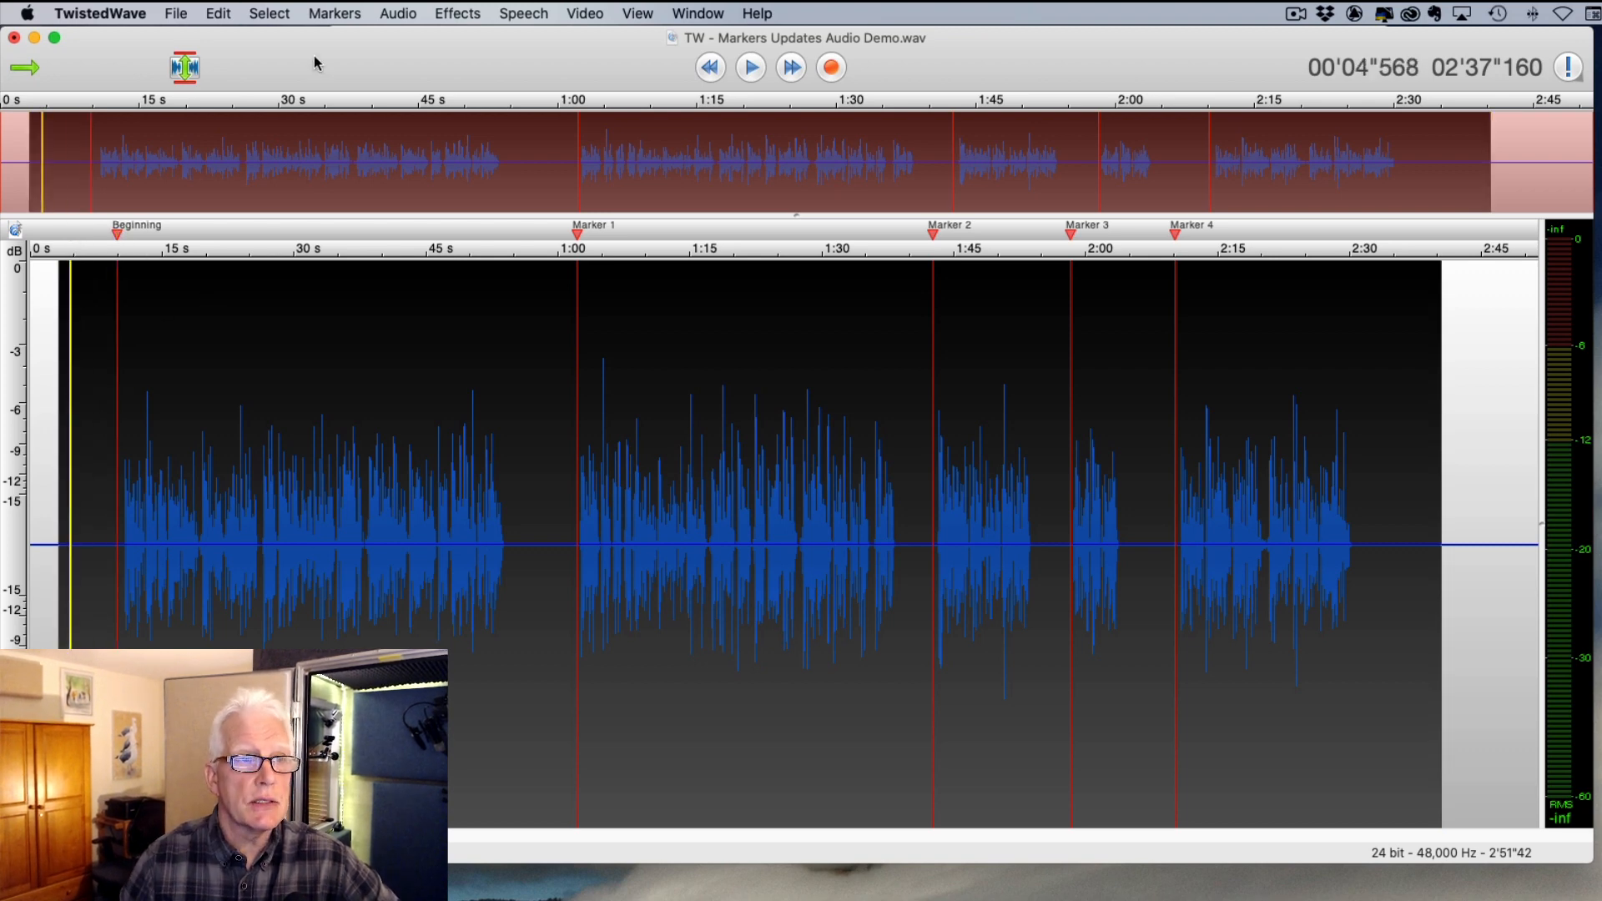
# - Move all markers left by 2 seconds, then clear the selection and place the playhead after Marker 1
pyautogui.click(334, 14)
pyautogui.click(394, 174)
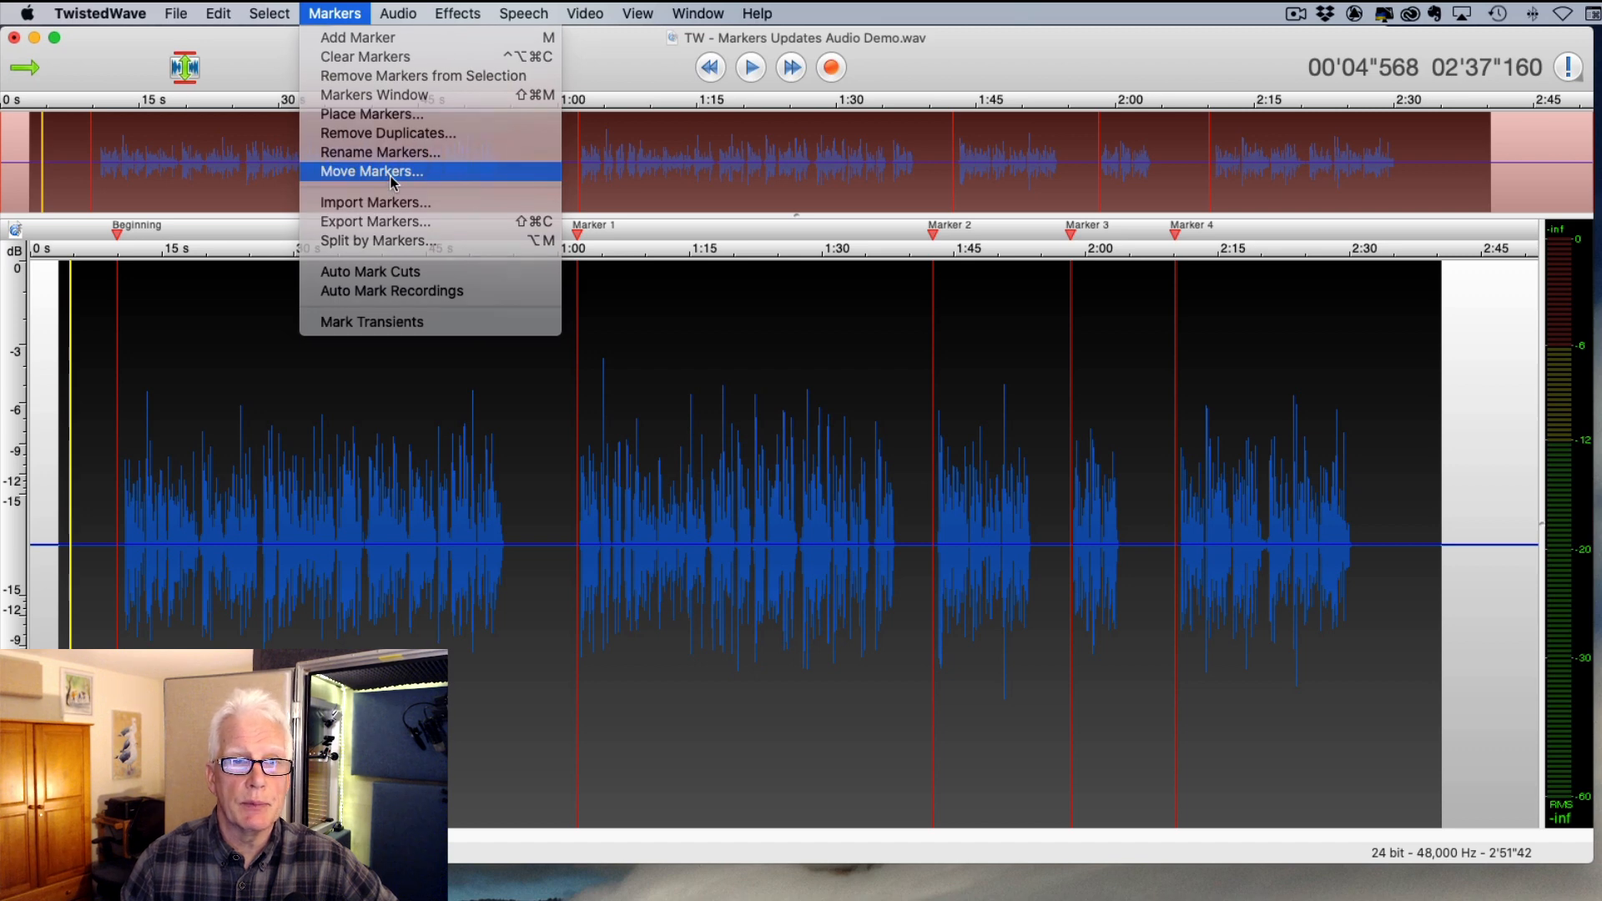
pyautogui.click(817, 197)
pyautogui.click(821, 178)
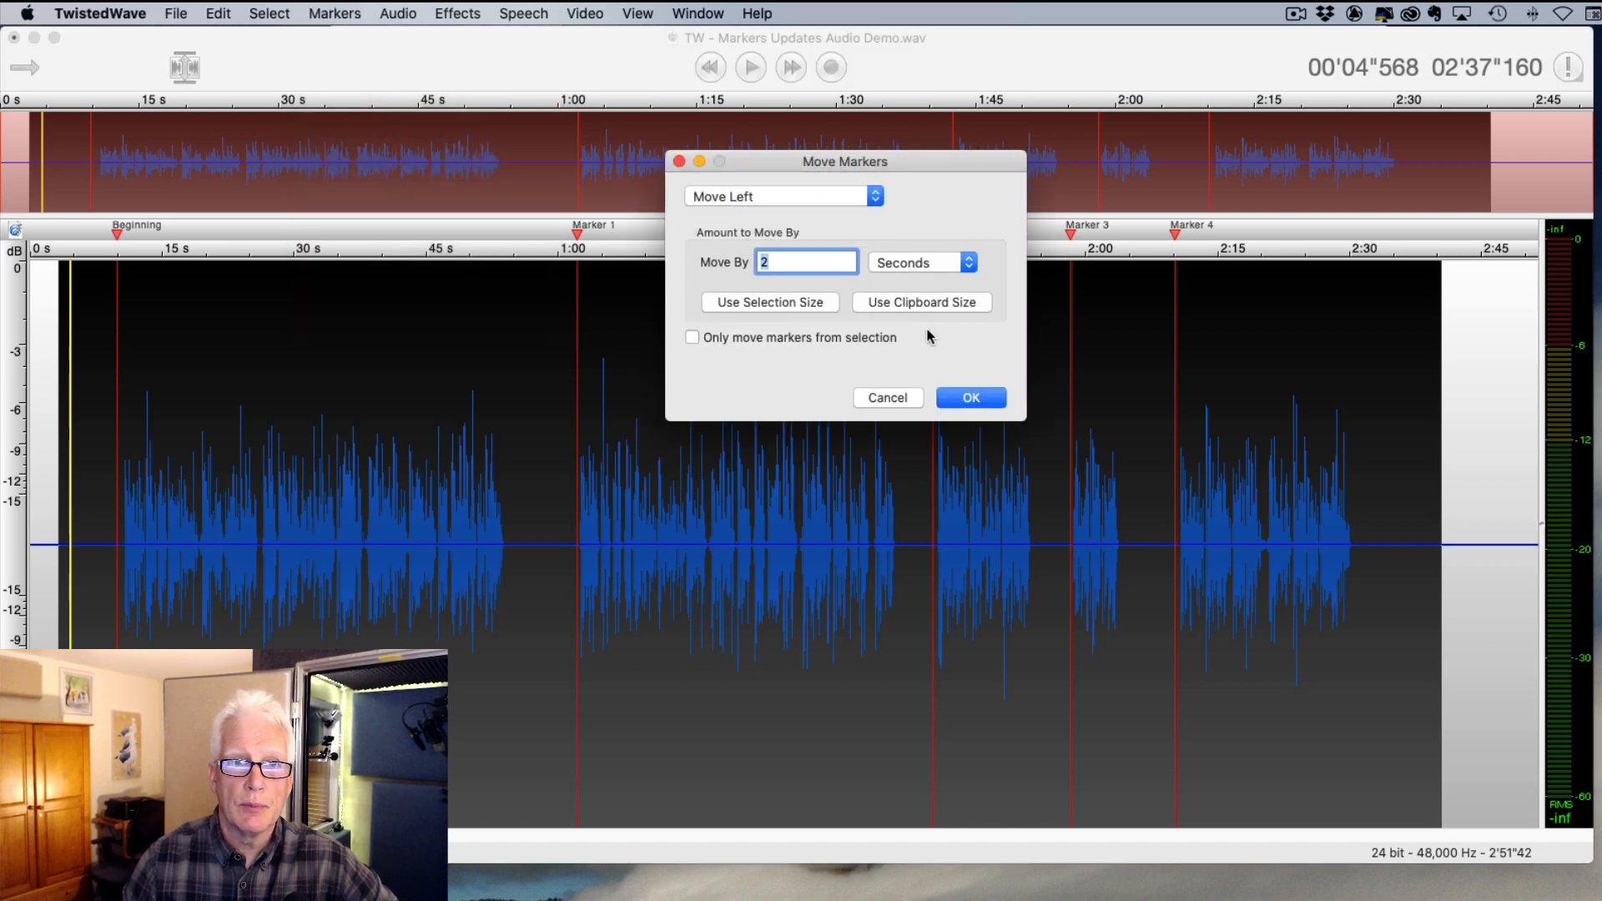
pyautogui.click(990, 398)
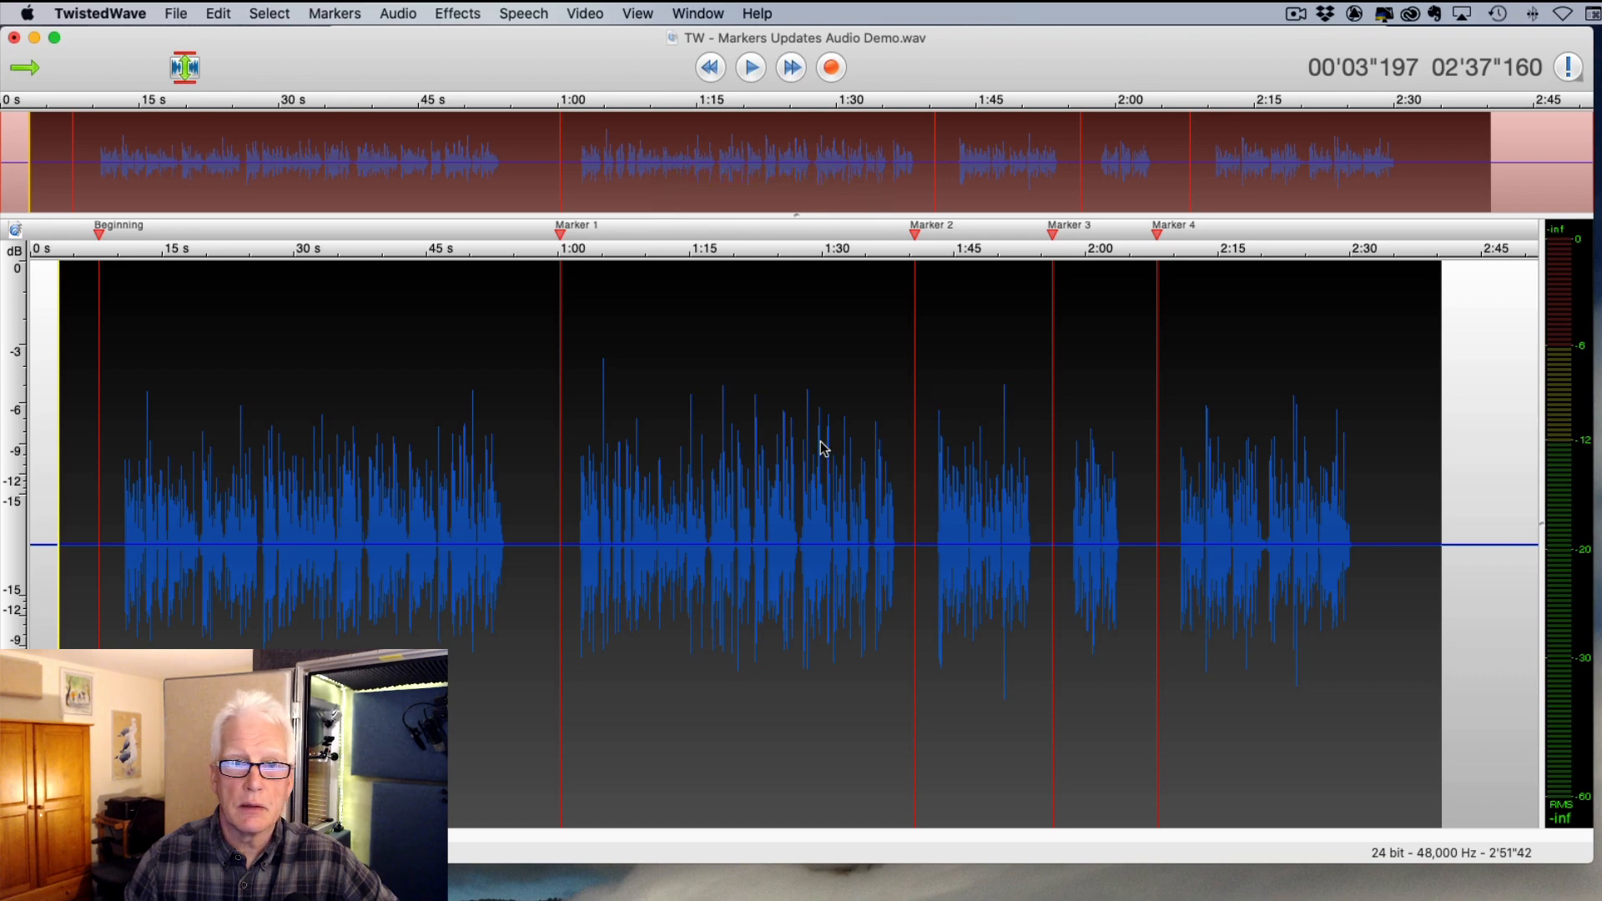
pyautogui.click(1157, 487)
pyautogui.click(620, 536)
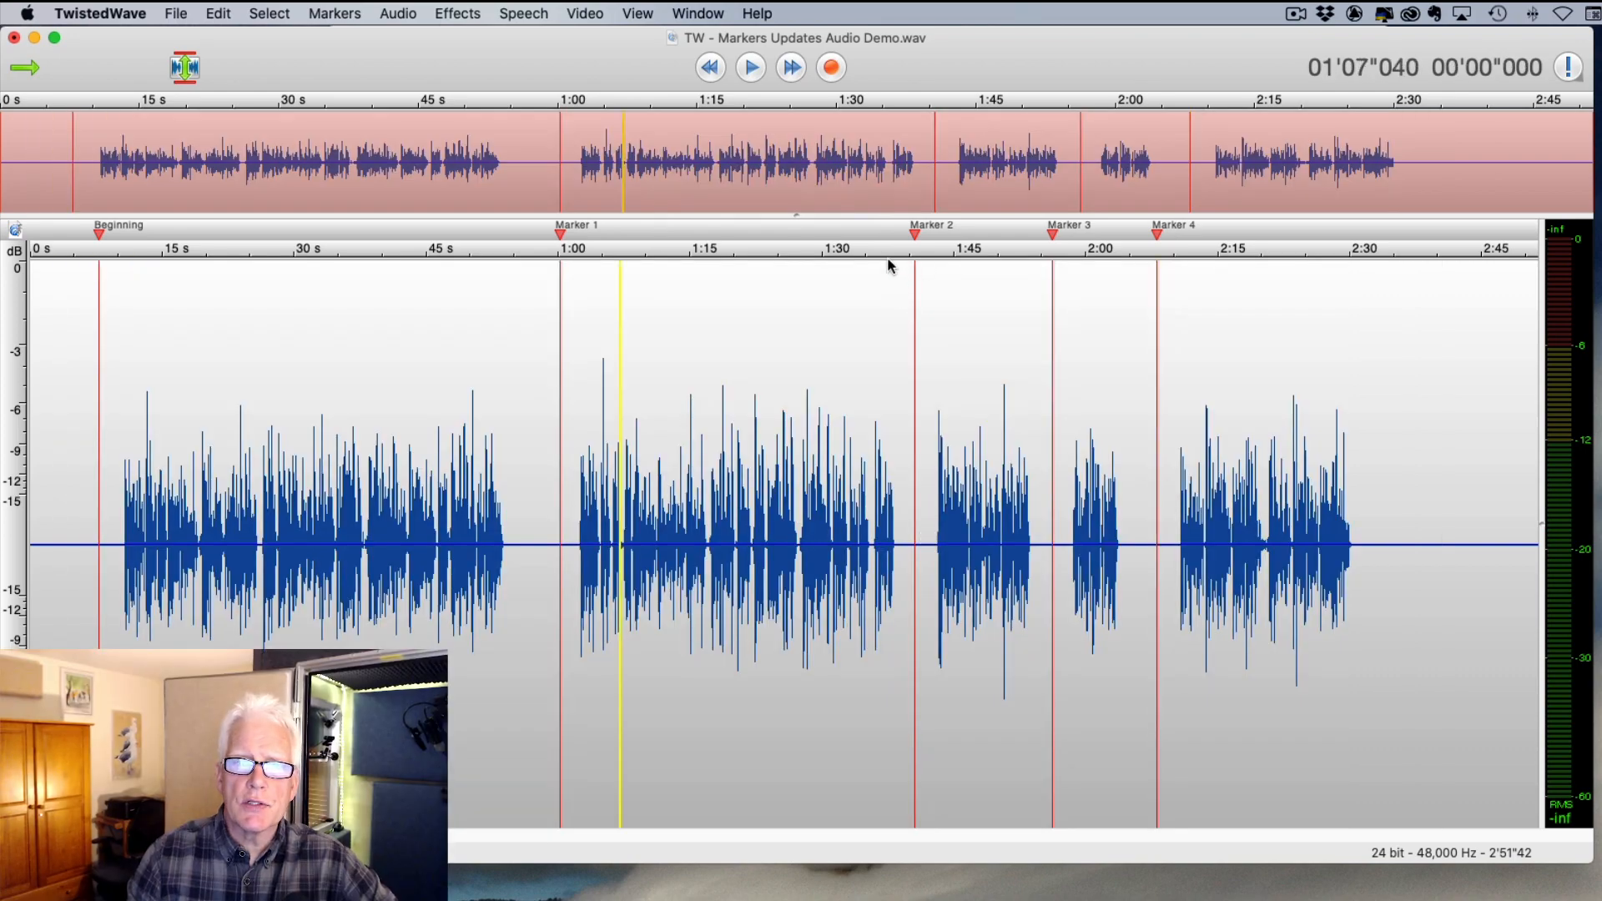
# - Select about 1:38–2:17 and move only the selected Markers 2, 3 and 4 right 2 seconds
pyautogui.moveTo(893, 286); pyautogui.dragTo(1241, 330)
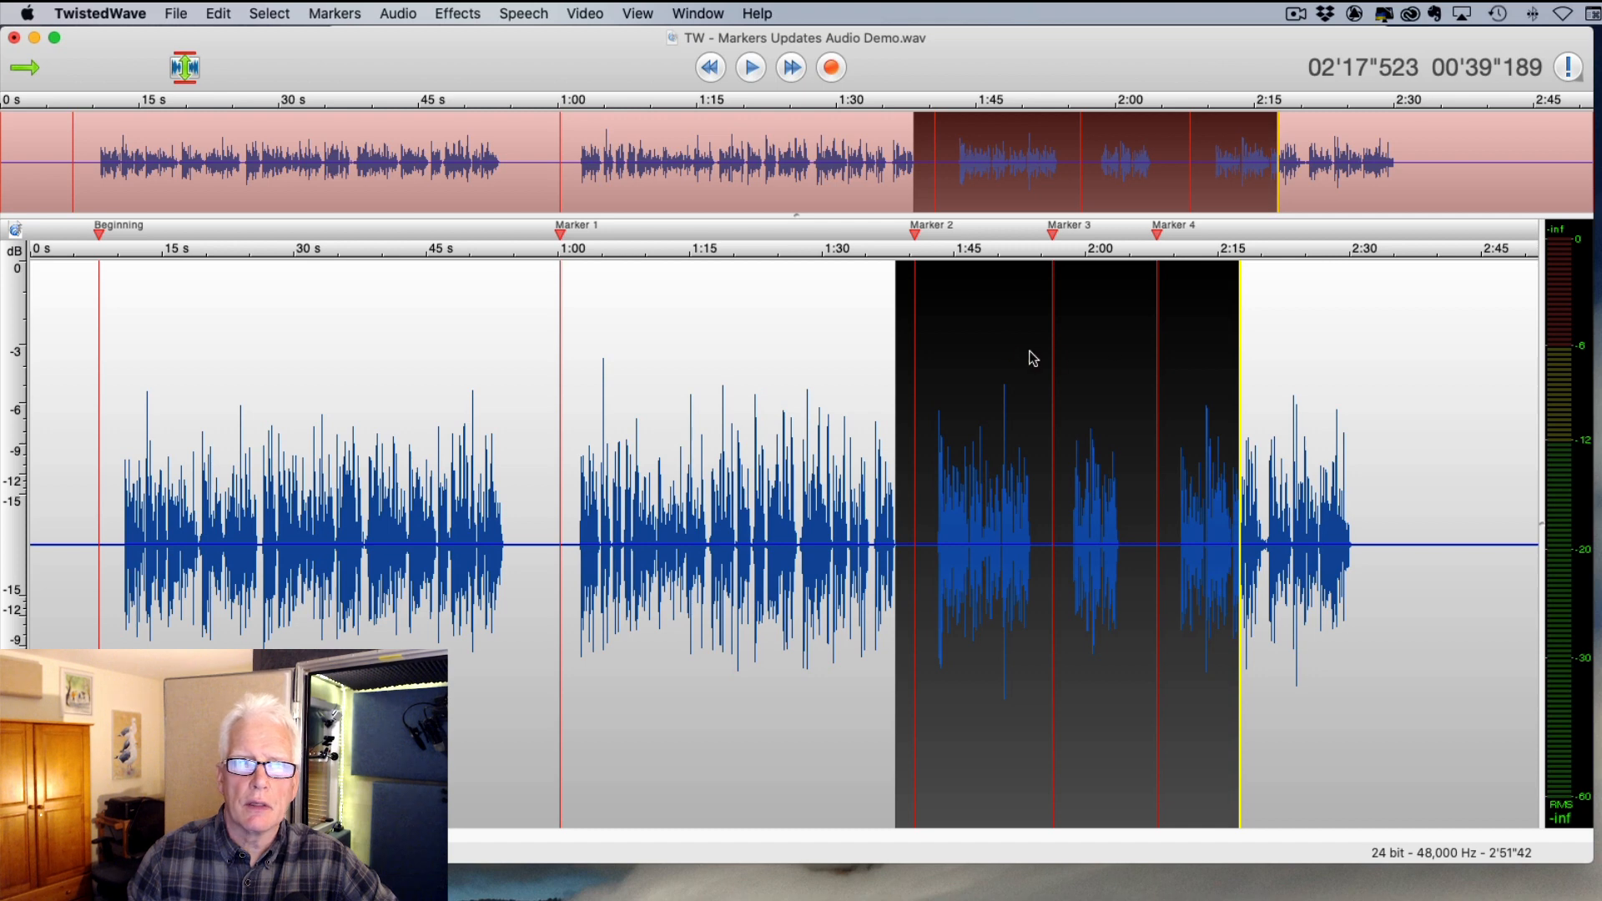
pyautogui.click(360, 17)
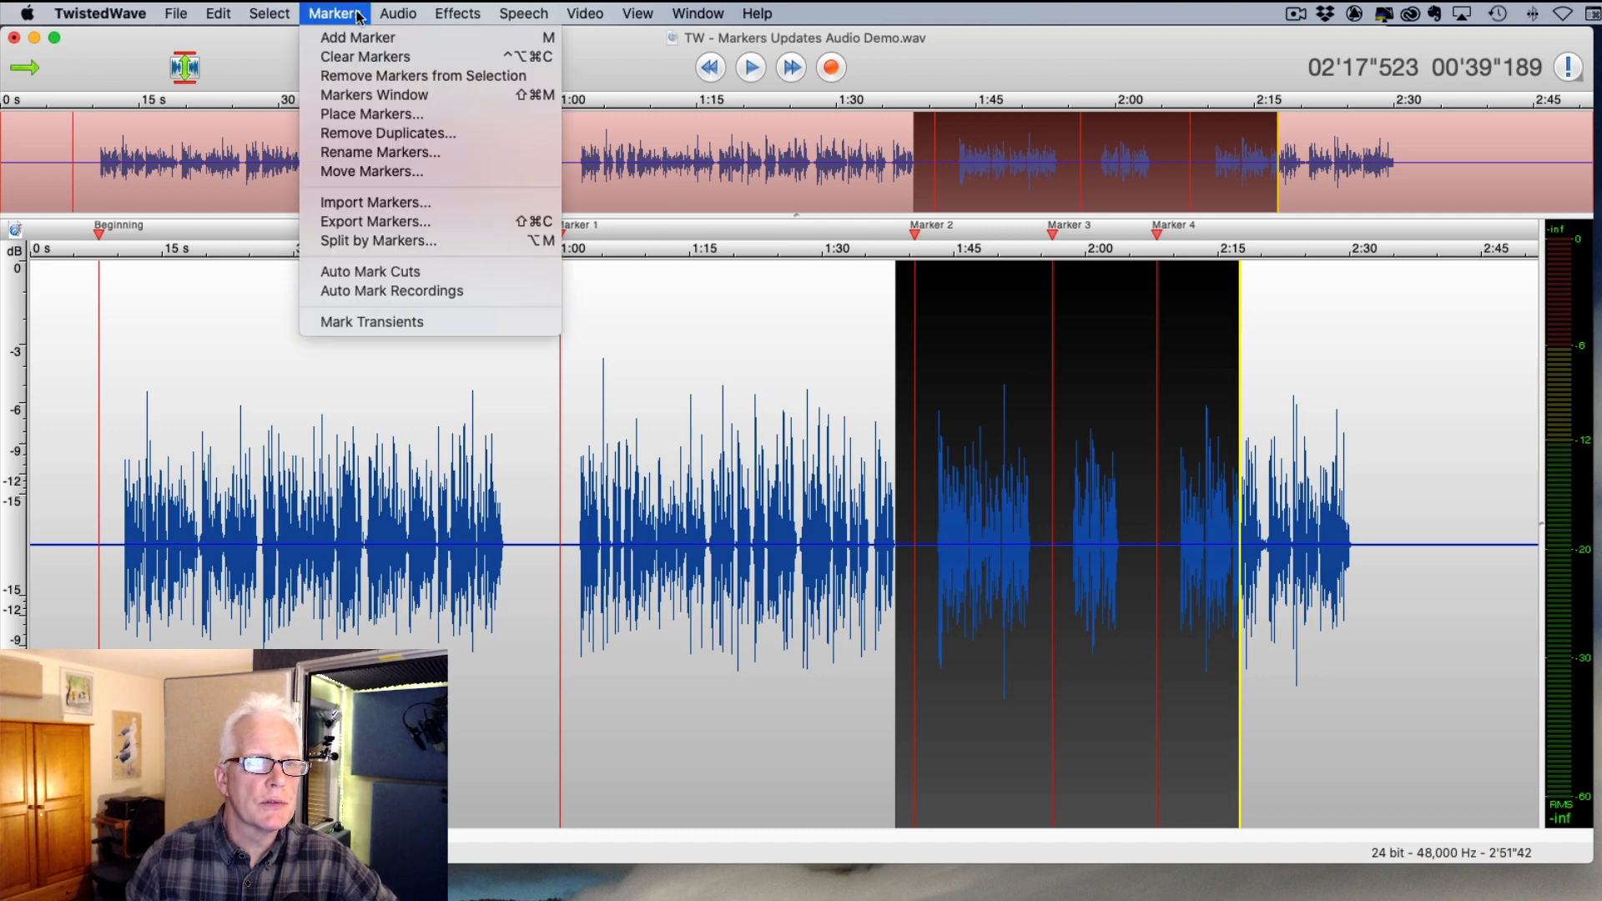
pyautogui.click(372, 171)
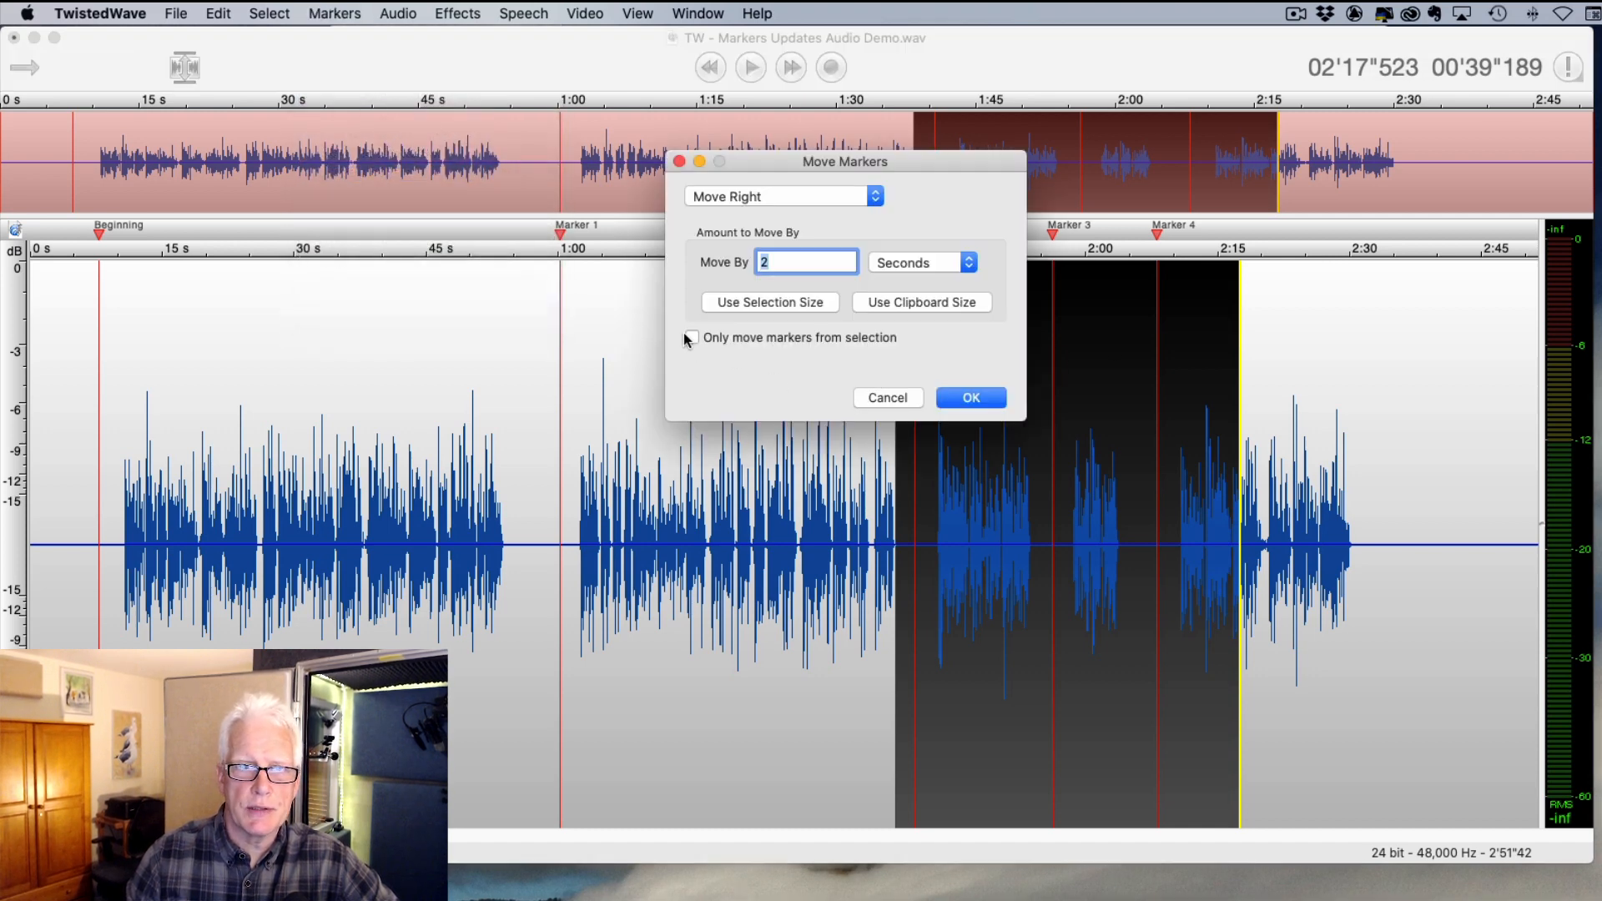
pyautogui.click(692, 338)
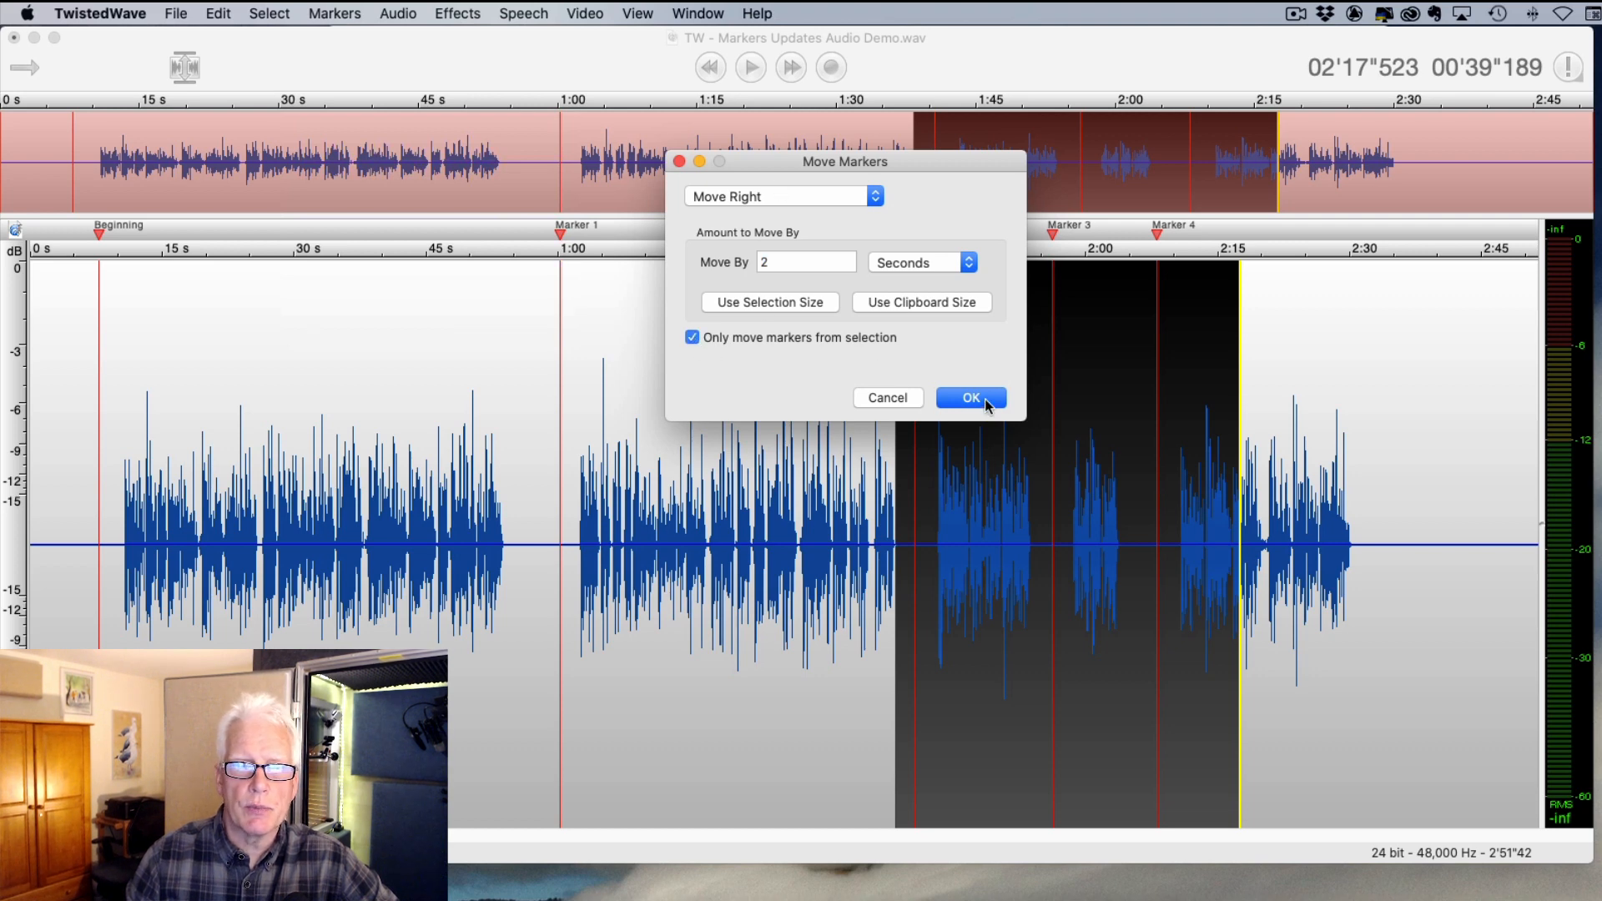
pyautogui.click(971, 398)
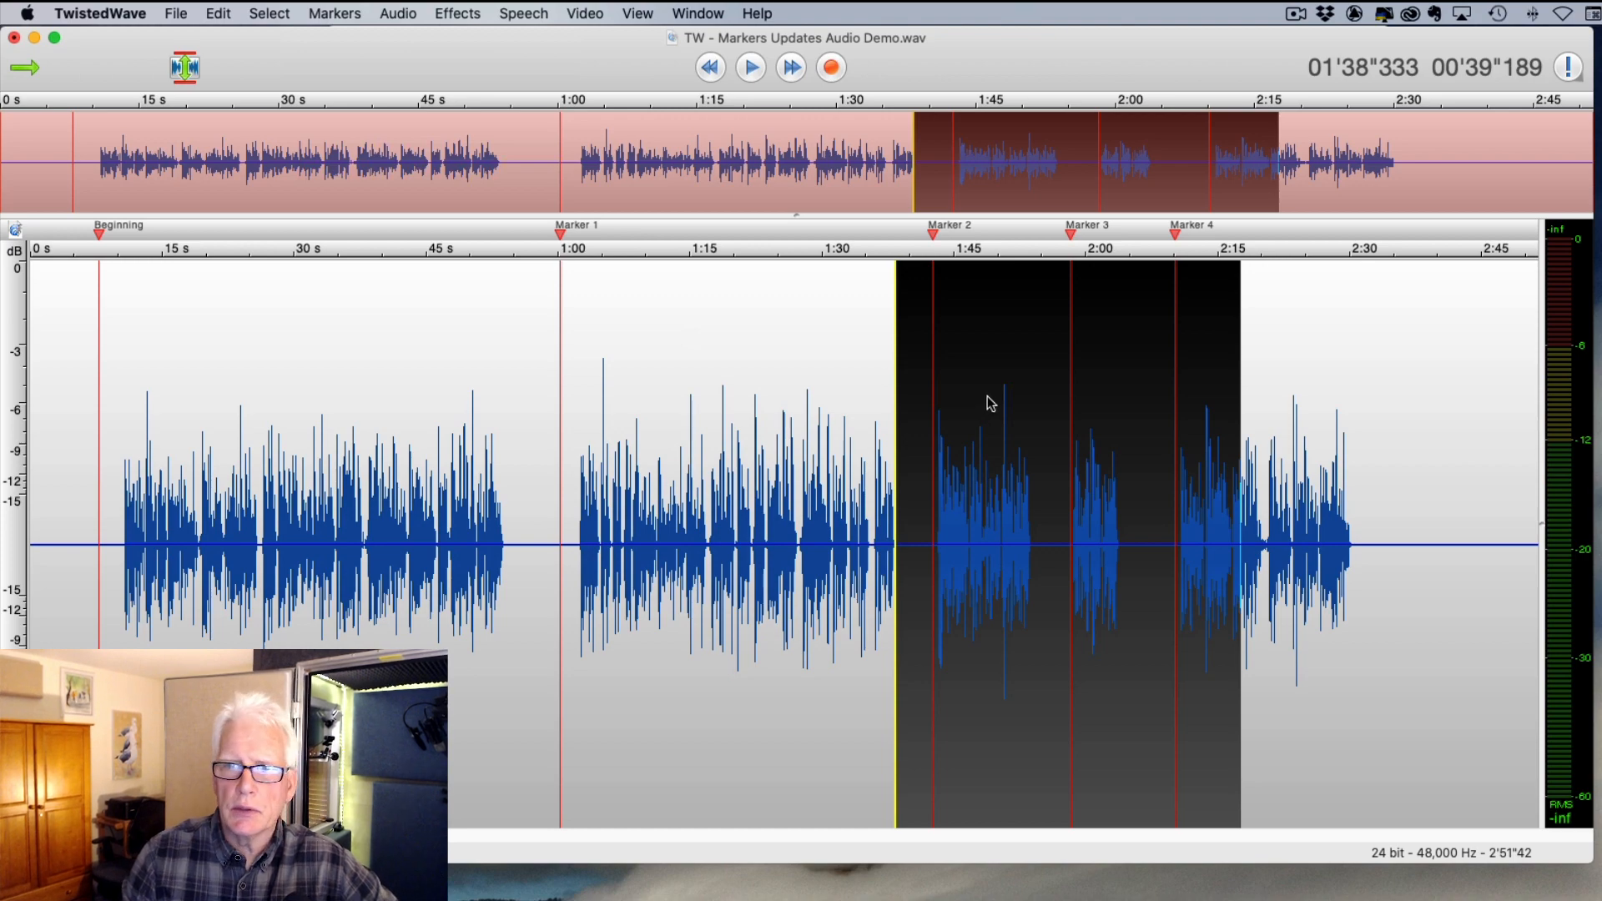
pyautogui.click(335, 13)
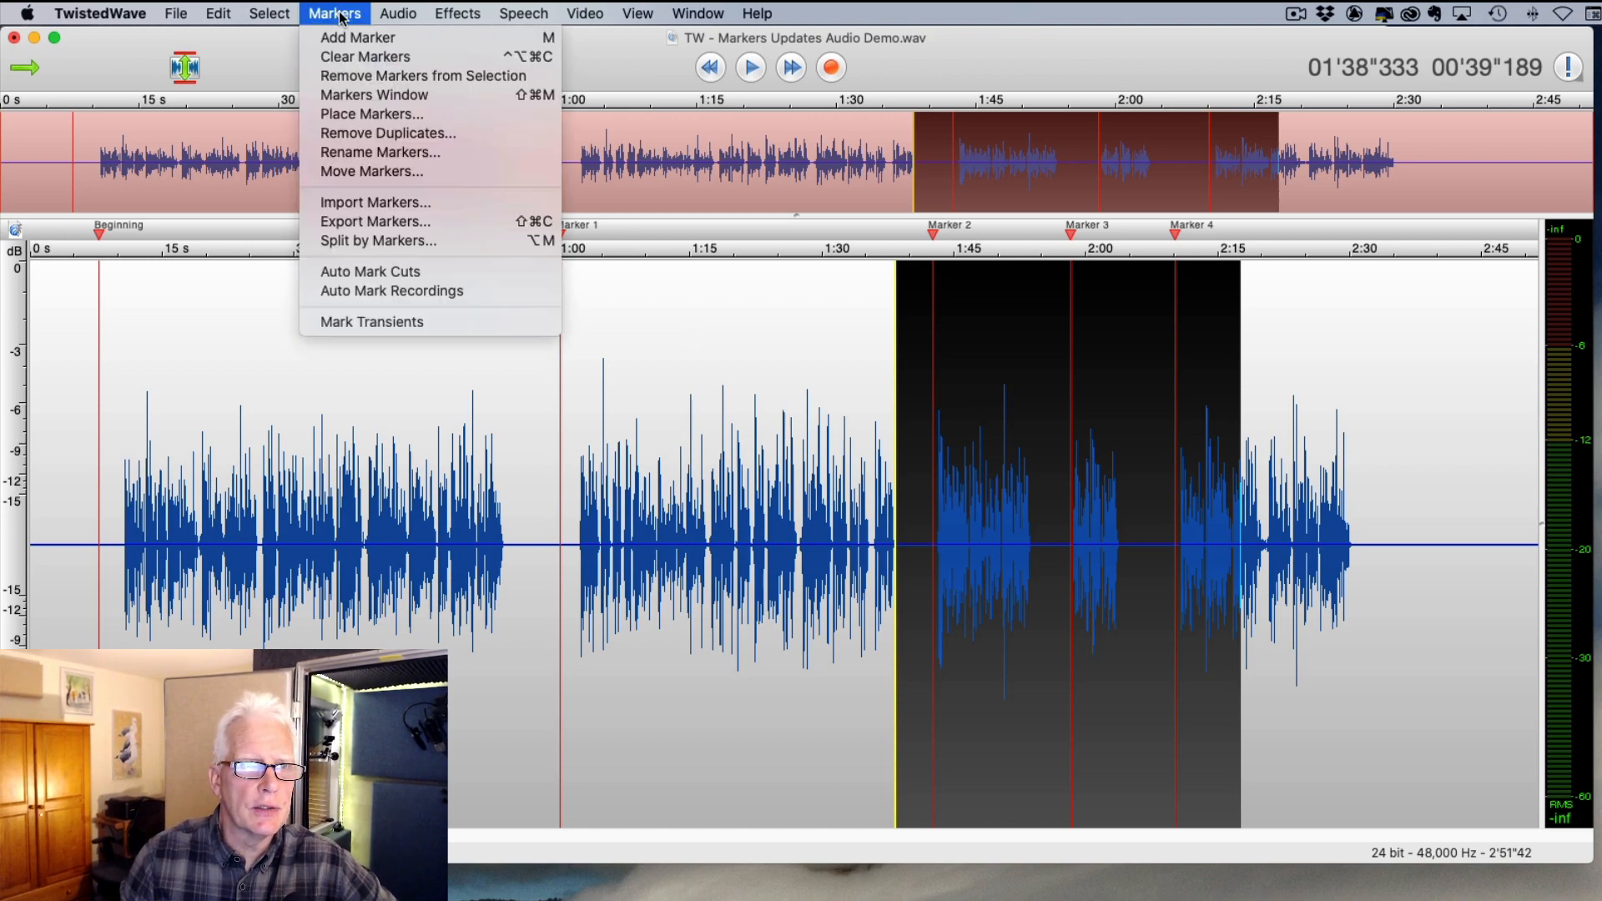